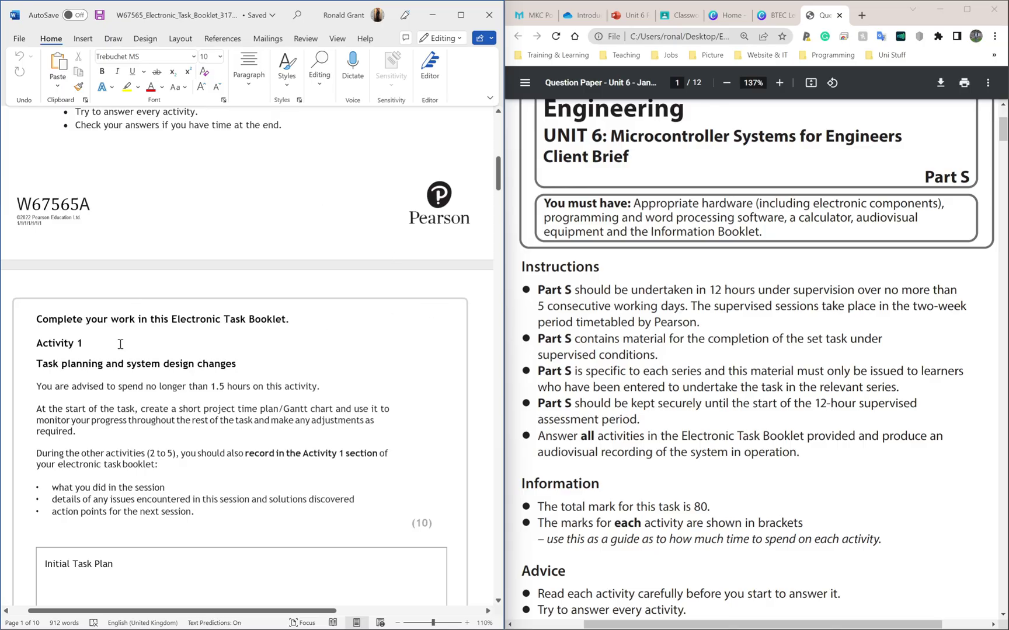
Review the front pages of the electronic task booklet and the Unit 6 question paper, including their instructions and advice.
scroll(138, 292, up, 3)
scroll(140, 291, down, 3)
scroll(140, 292, down, 2)
scroll(139, 292, up, 5)
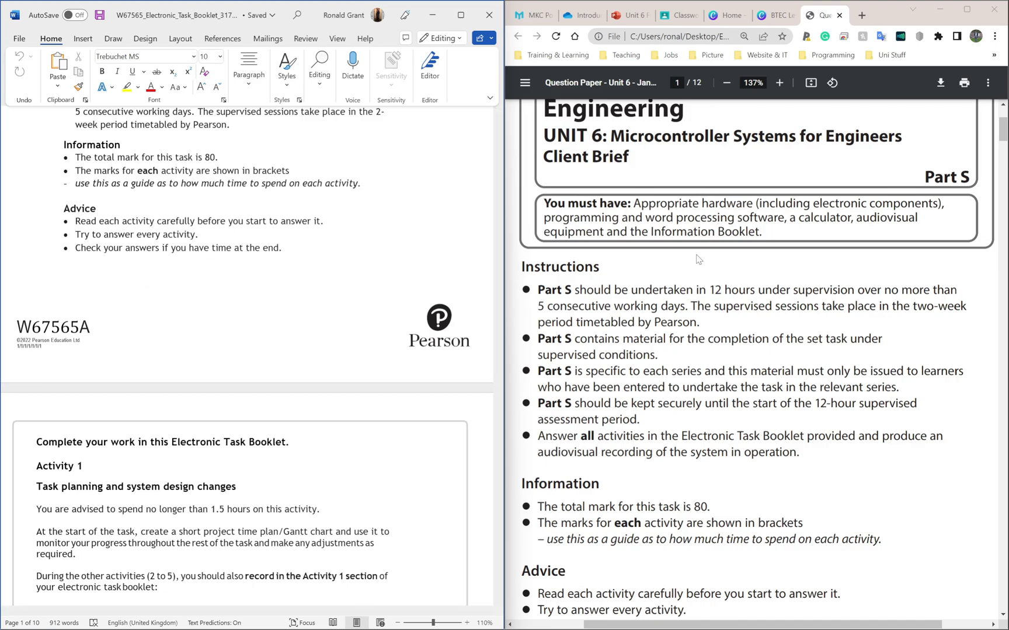
scroll(695, 260, up, 4)
scroll(694, 260, down, 9)
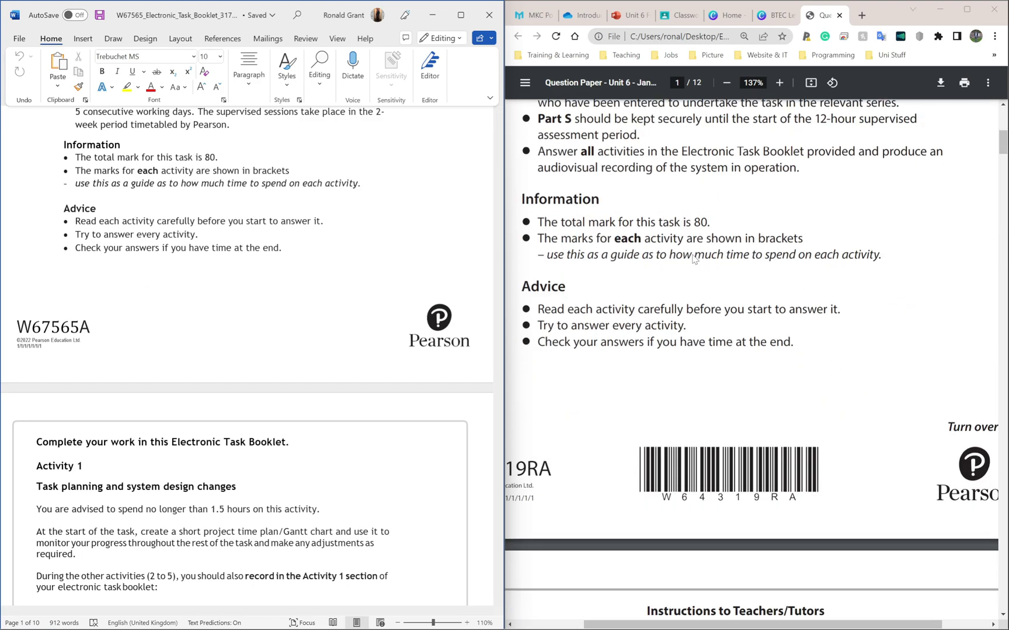
scroll(692, 255, up, 7)
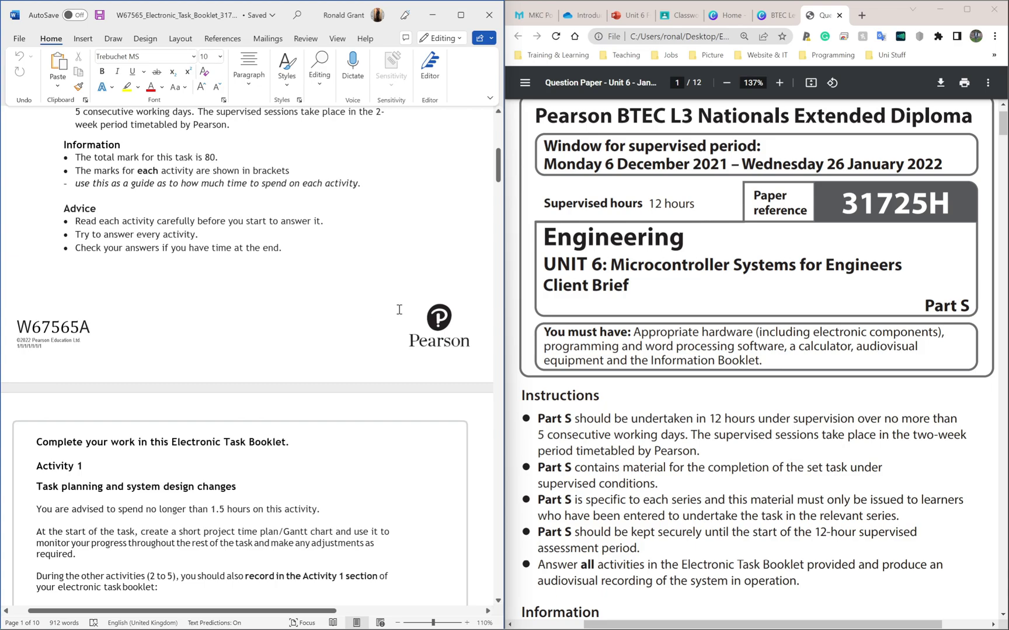
scroll(317, 322, down, 3)
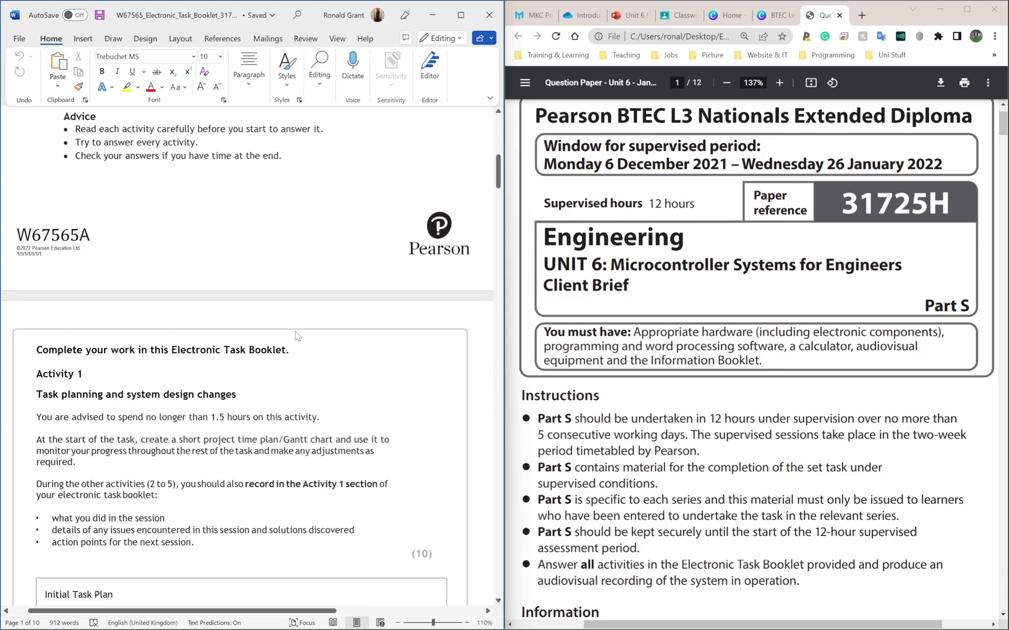
Check the advised time for Activity 1, Task planning and system design changes, in the task booklet.
click(153, 392)
scroll(153, 393, up, 3)
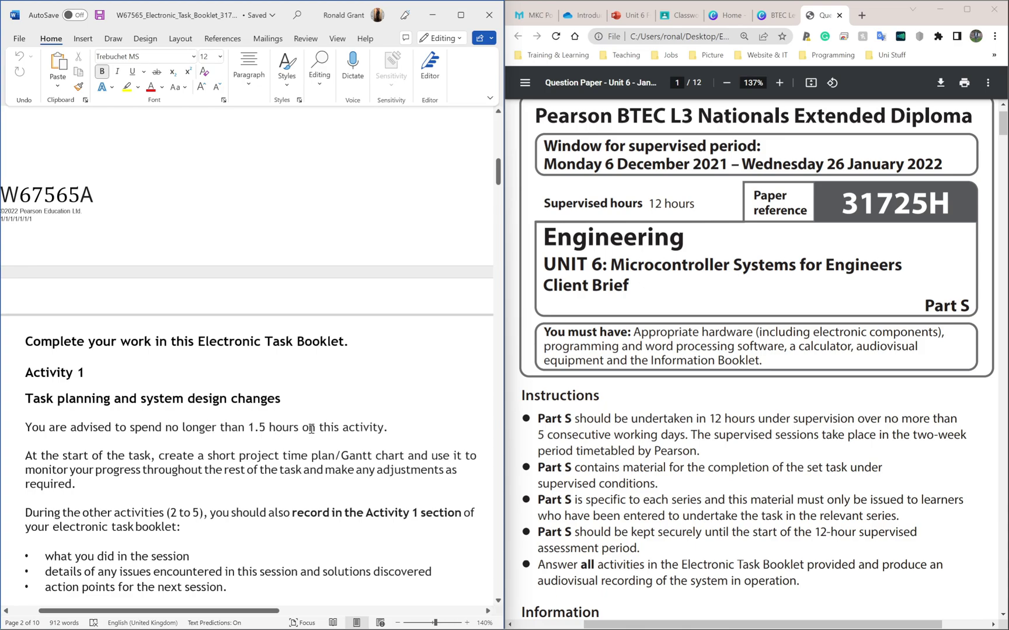
drag(391, 428, 250, 430)
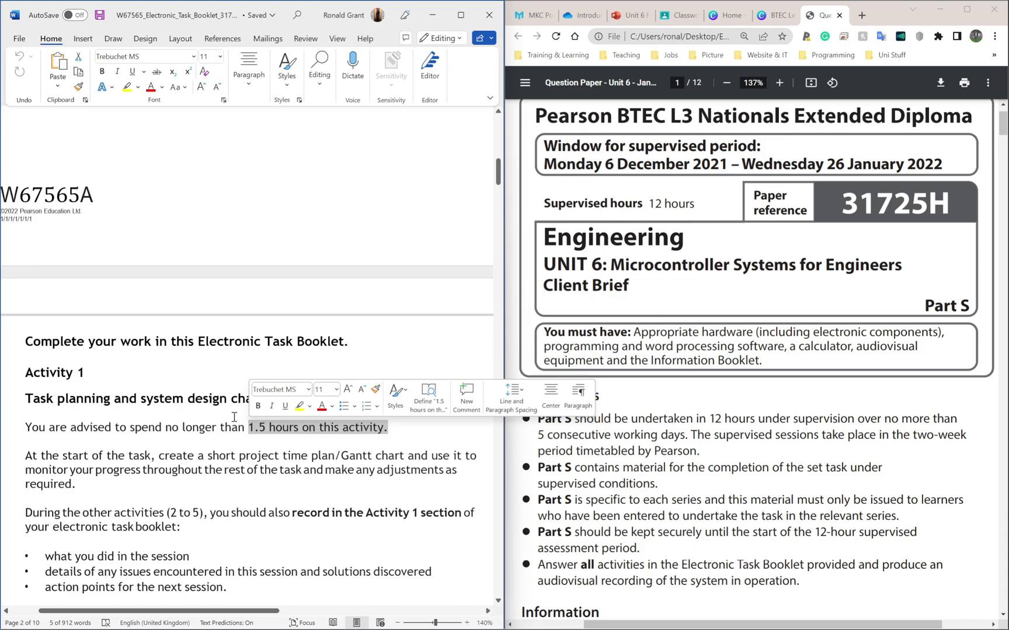
click(234, 417)
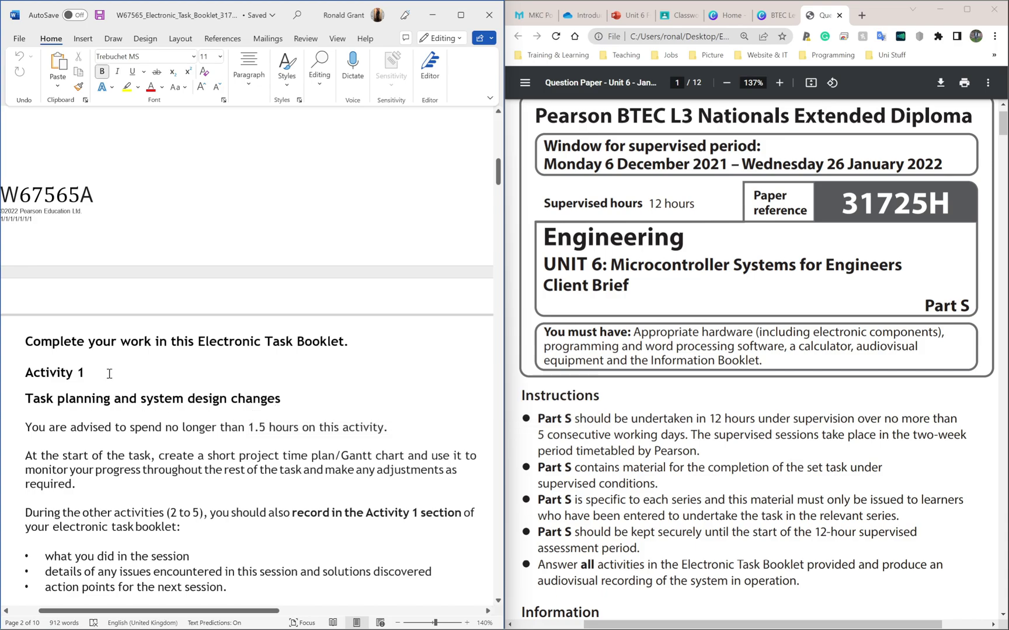
scroll(153, 404, down, 1)
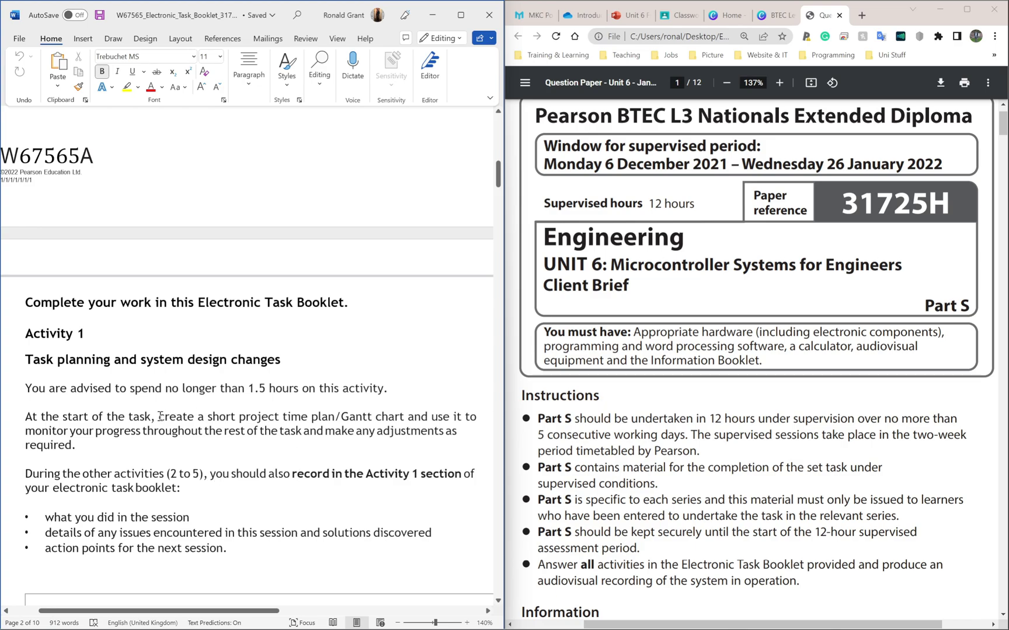
Examine the Initial Task Plan box and the session logbook table of Activity 1 in the task booklet.
scroll(160, 417, down, 4)
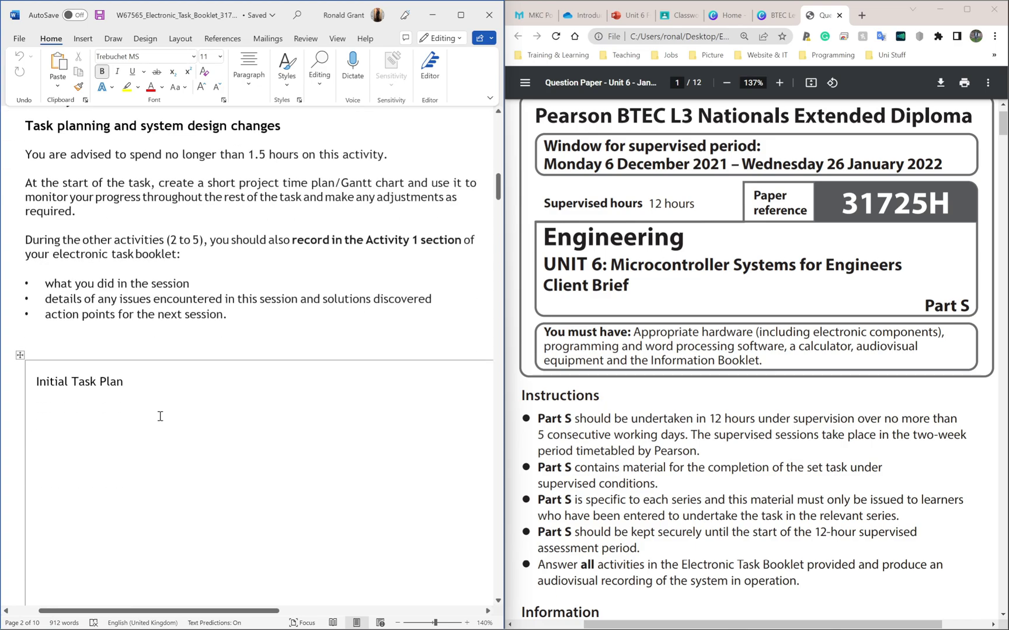
scroll(167, 462, down, 5)
scroll(140, 369, down, 6)
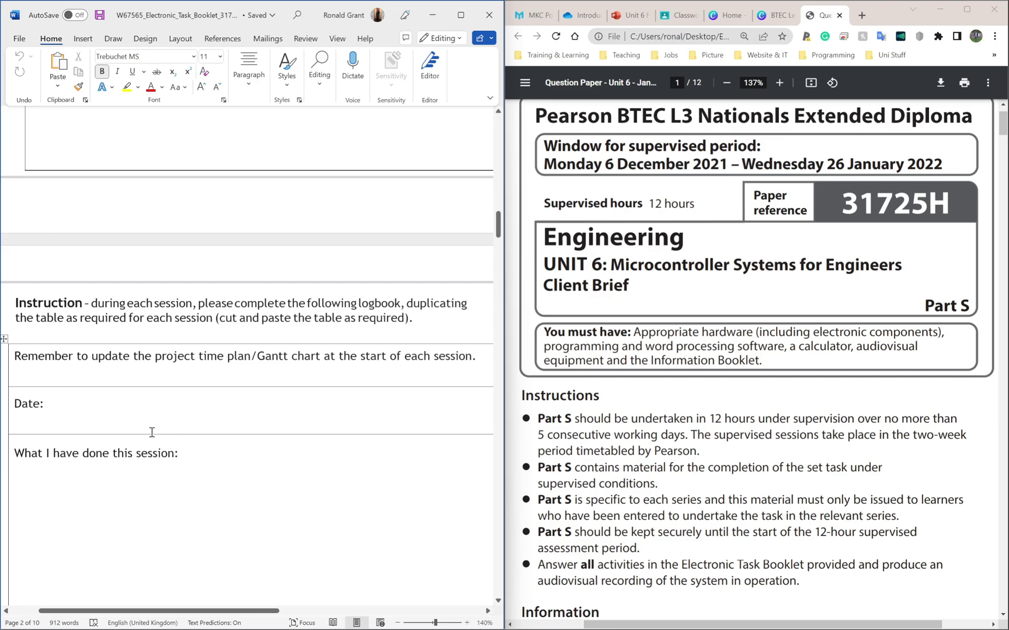
scroll(162, 423, down, 4)
scroll(162, 422, up, 1)
scroll(162, 420, up, 2)
ctrl+scroll(163, 479, down, 6)
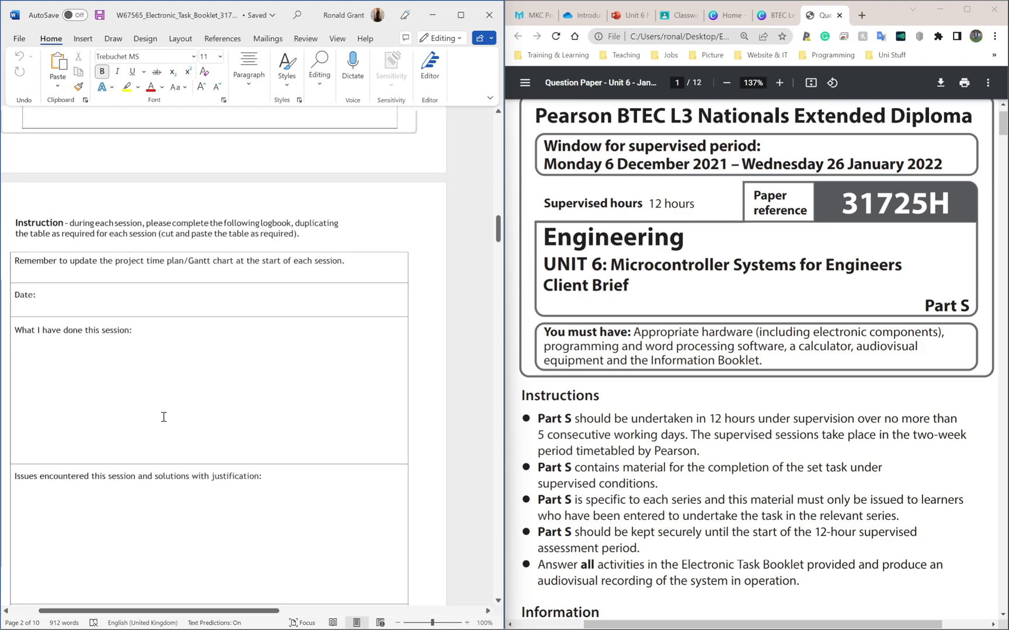
scroll(162, 326, down, 3)
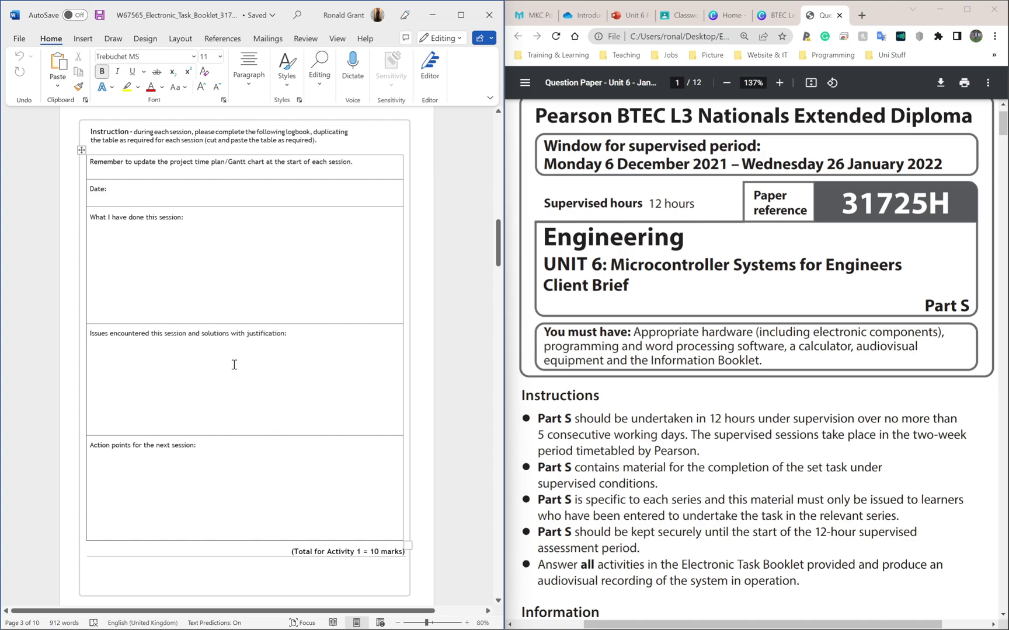
scroll(234, 362, down, 9)
scroll(218, 333, up, 20)
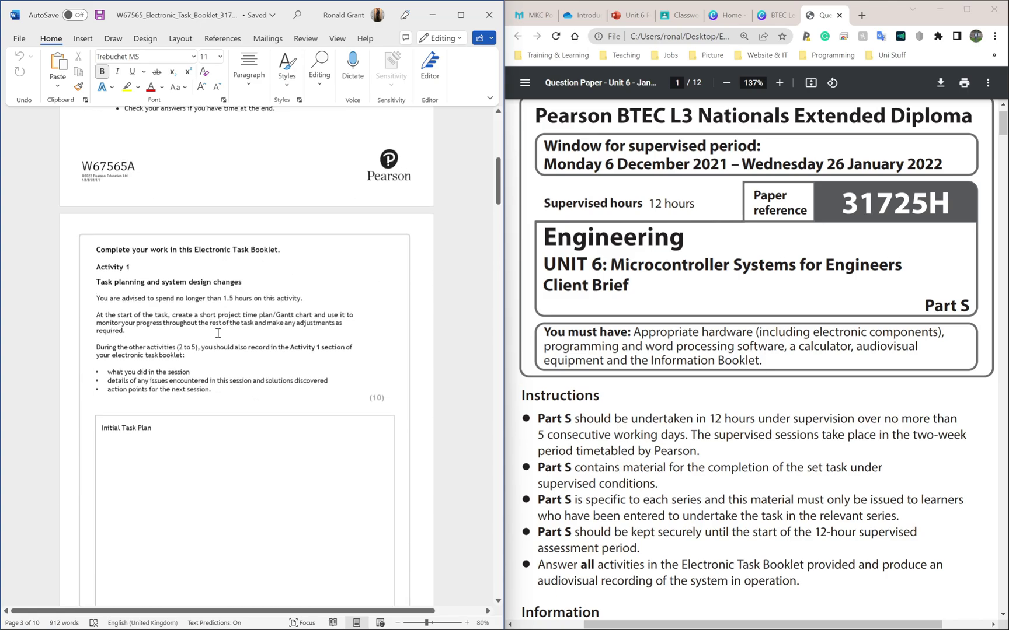
Read the booklet's Activity 1 instructions on the project time plan/Gantt chart and what to record for each session.
scroll(218, 333, up, 5)
scroll(198, 344, right, 1)
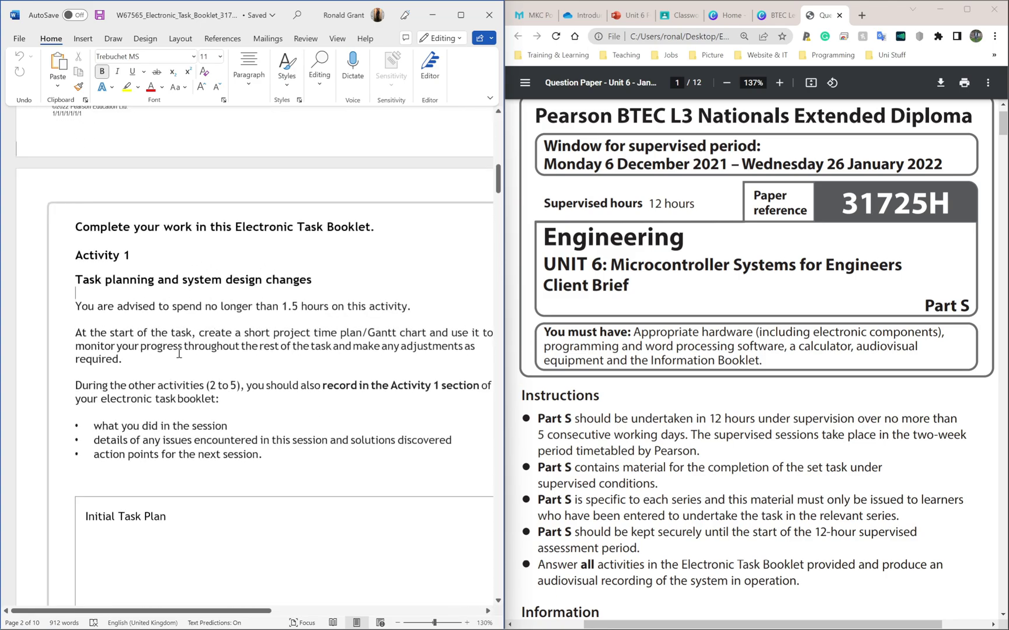
scroll(97, 316, right, 2)
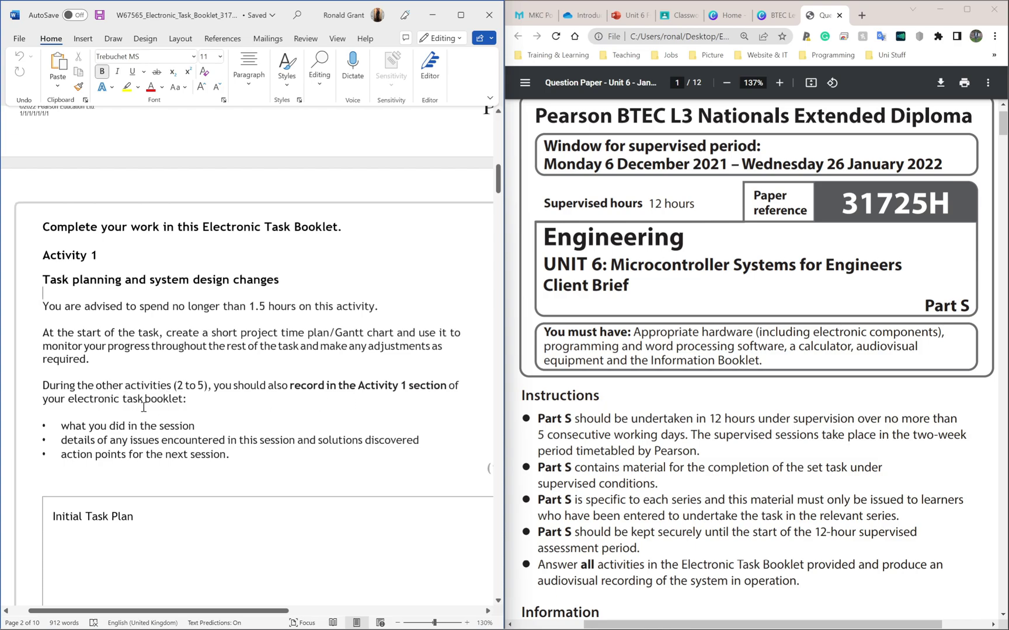
drag(62, 426, 139, 426)
drag(62, 440, 300, 437)
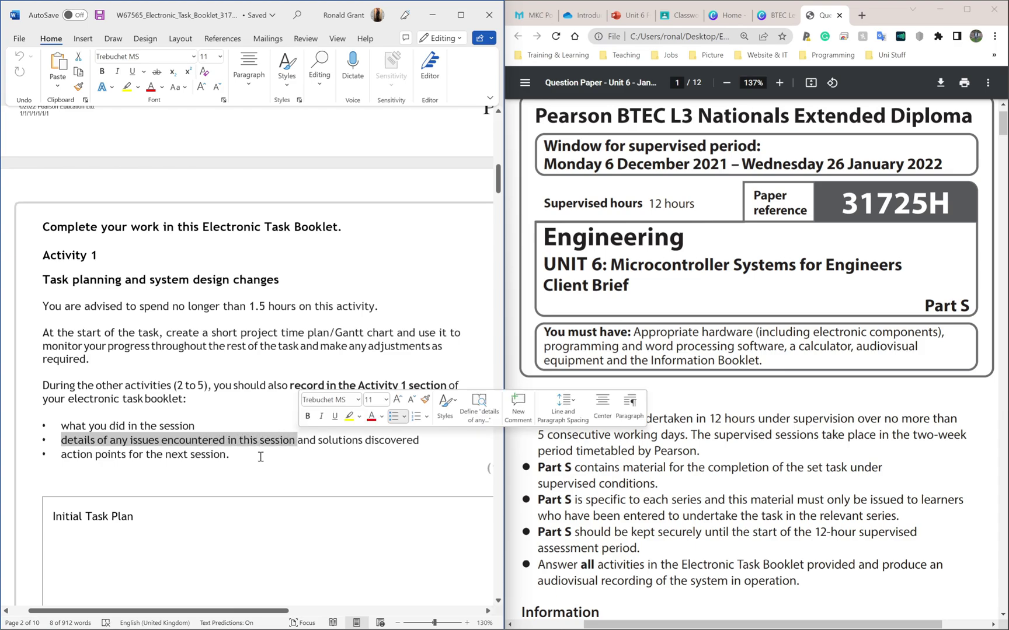
drag(64, 456, 70, 424)
click(206, 444)
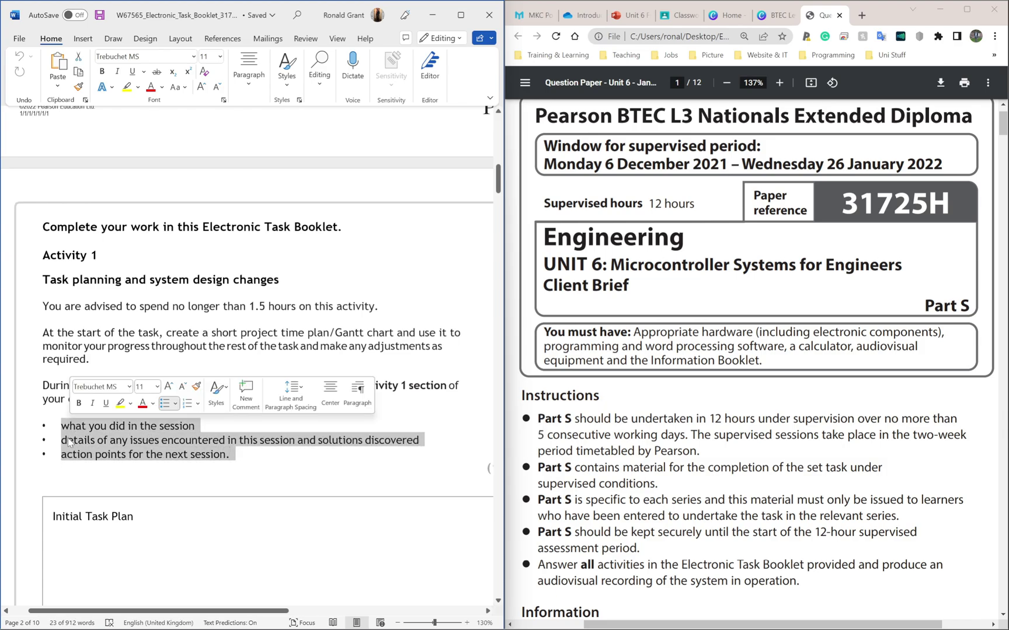
click(106, 440)
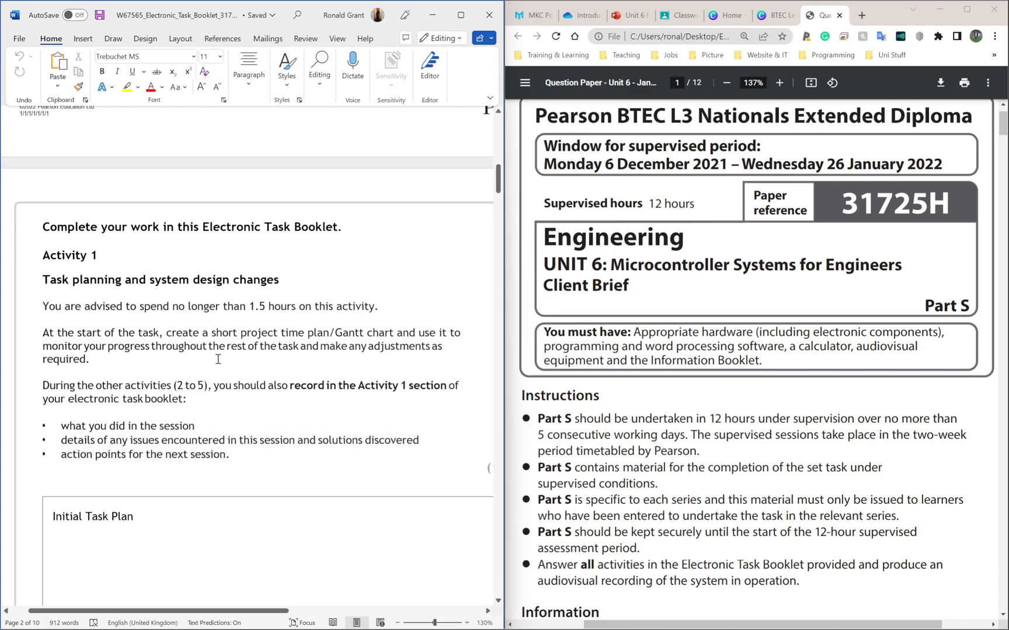
drag(42, 333, 464, 339)
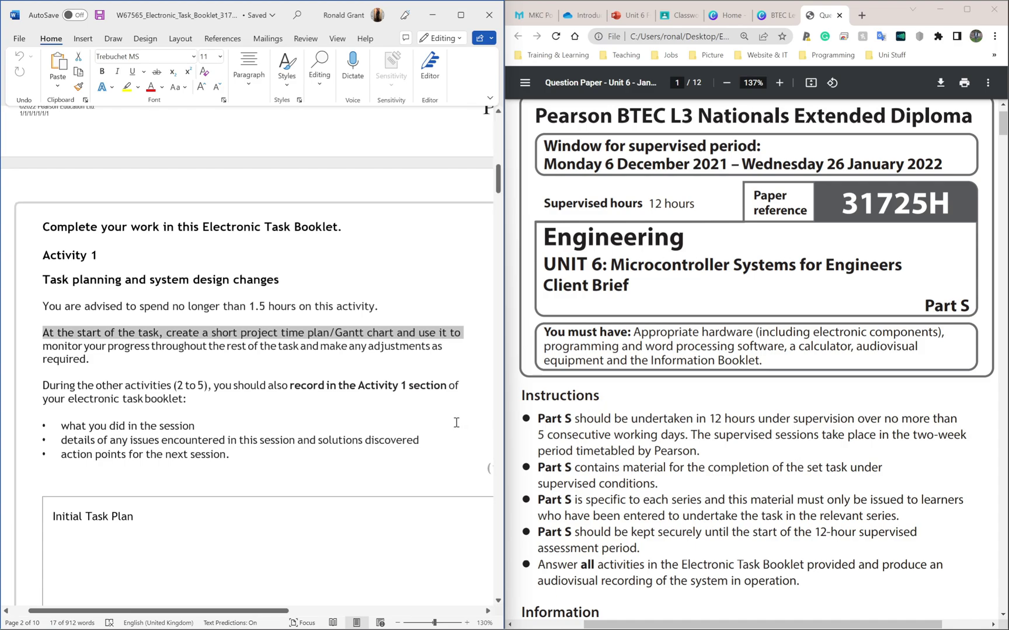
click(395, 413)
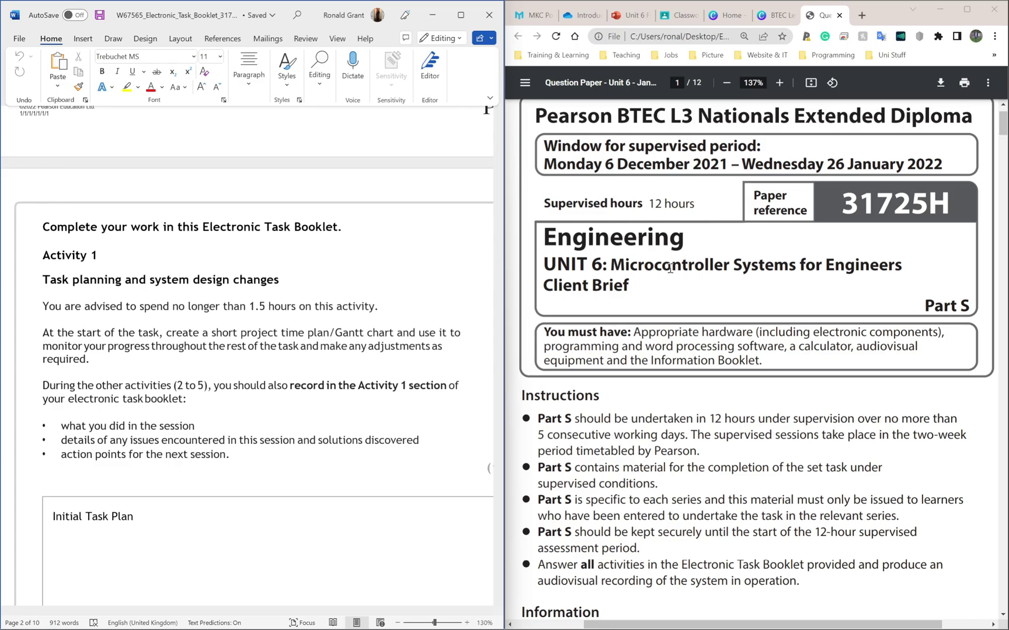
Find Activity 1 in the question paper and check its advised time.
scroll(675, 281, down, 10)
scroll(671, 271, right, 2)
scroll(670, 268, down, 15)
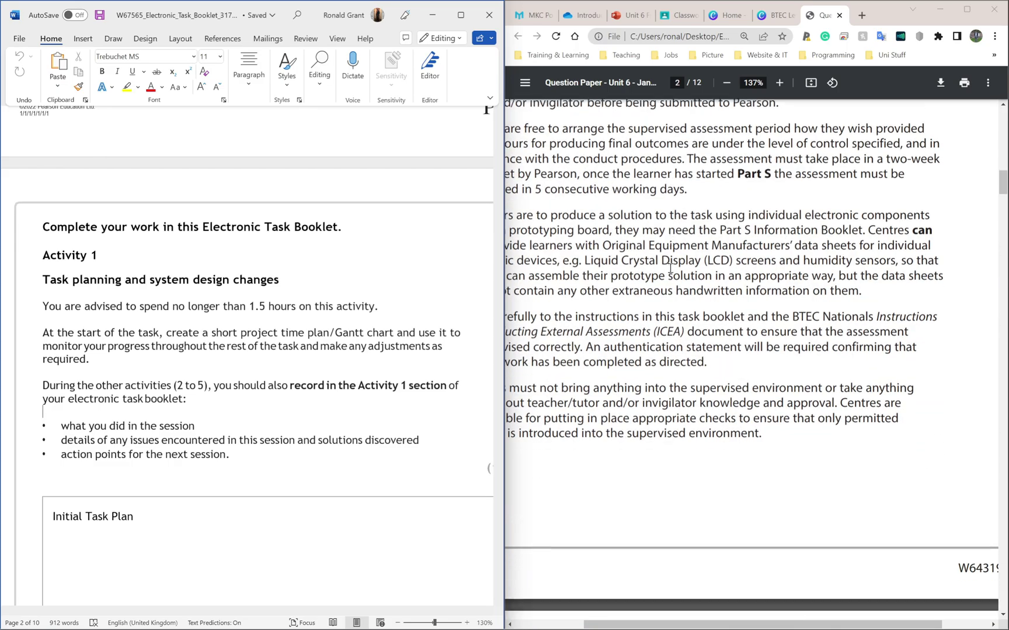
drag(660, 625, 622, 620)
scroll(660, 418, down, 6)
scroll(661, 418, down, 10)
scroll(660, 411, down, 20)
scroll(659, 411, down, 20)
scroll(660, 411, down, 8)
drag(516, 258, 570, 260)
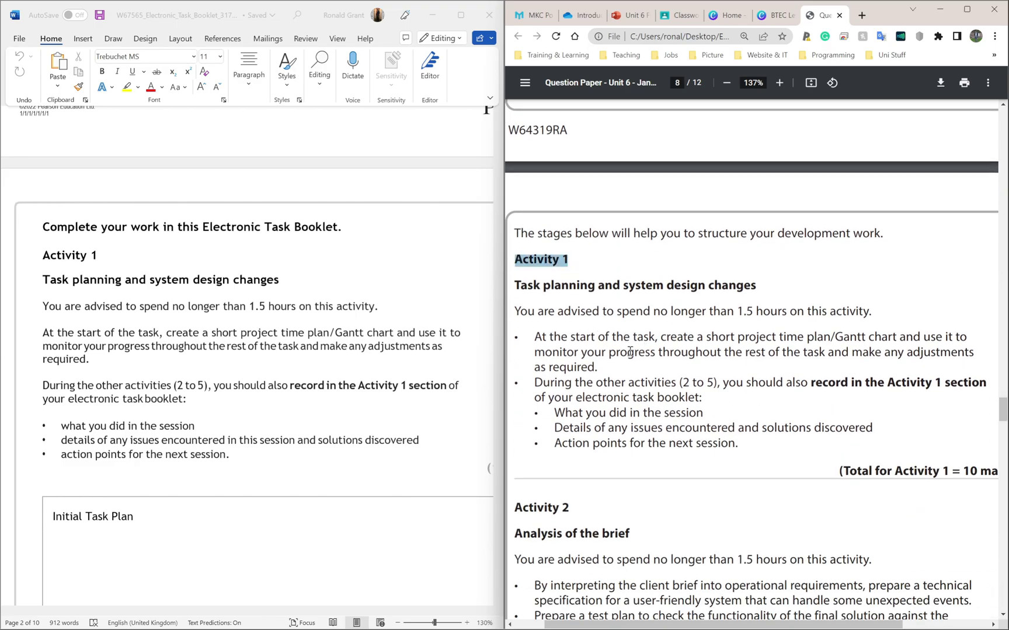
drag(524, 313, 879, 312)
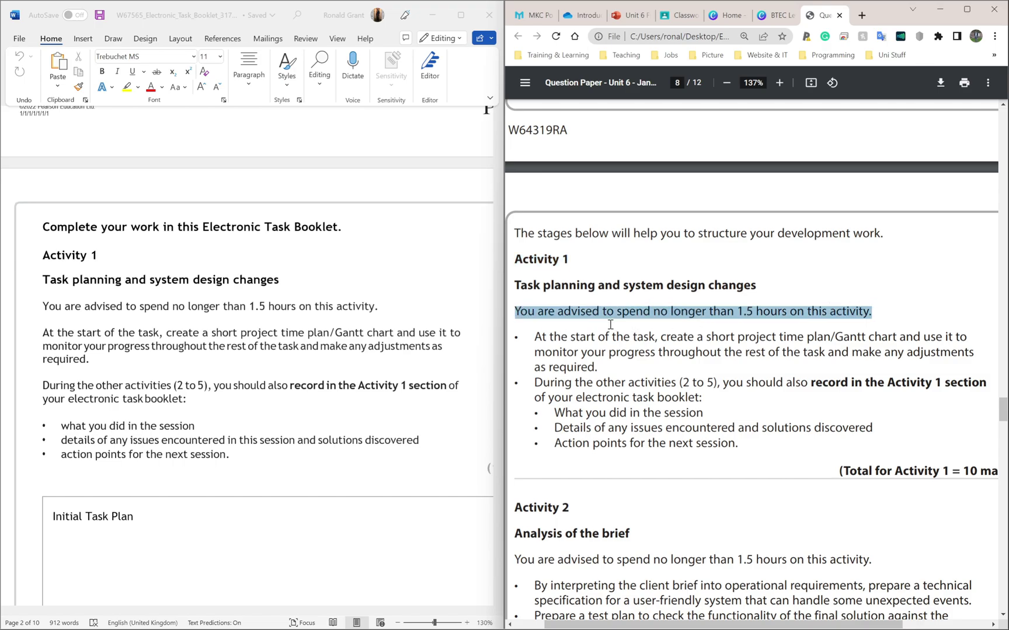
click(742, 314)
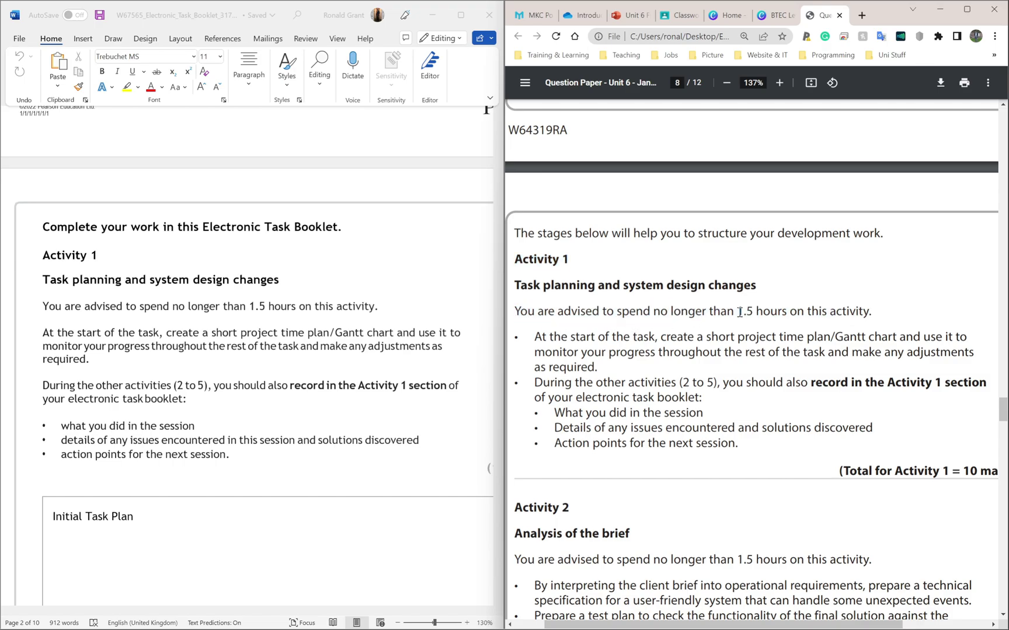
Check the advised times for Activities 2 to 6 in the question paper.
scroll(740, 303, down, 1)
drag(739, 252, 761, 253)
scroll(718, 325, down, 2)
drag(710, 383, 763, 391)
scroll(753, 391, down, 3)
scroll(737, 409, down, 6)
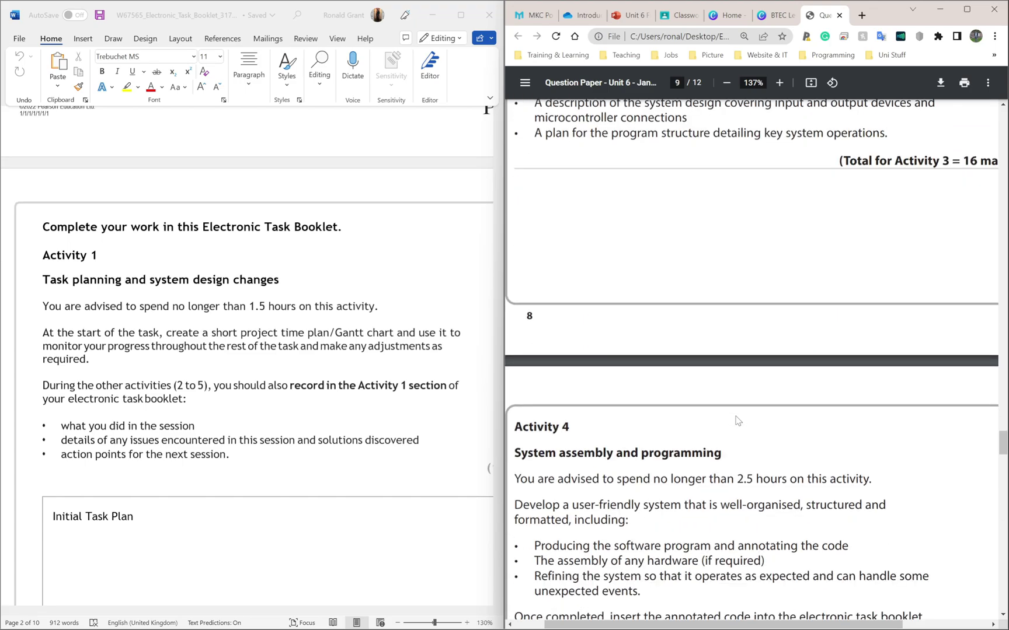
scroll(737, 421, down, 1)
drag(719, 439, 765, 438)
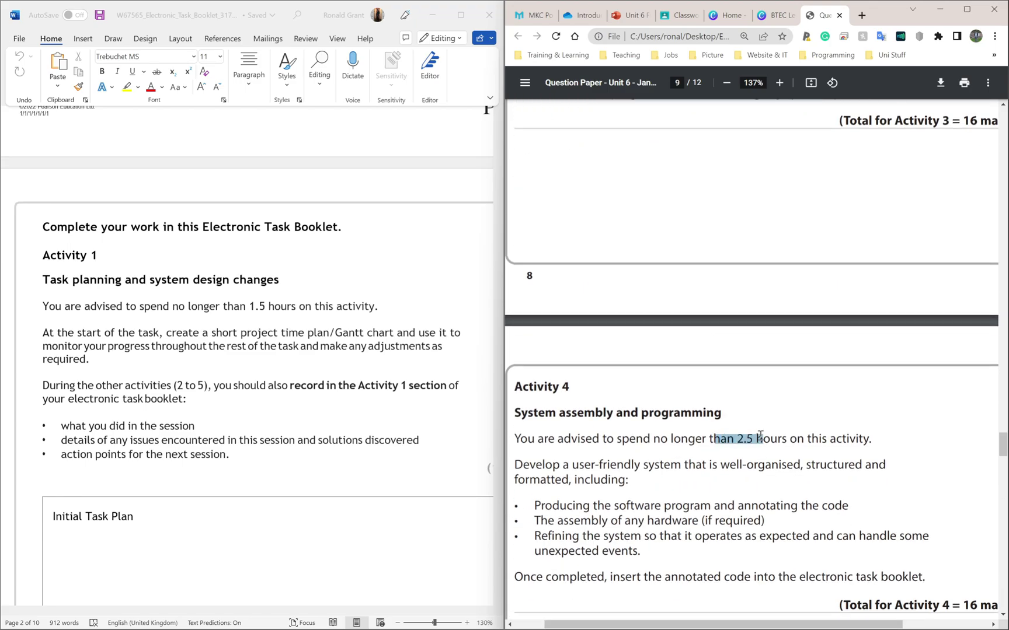
scroll(753, 409, down, 6)
drag(729, 340, 761, 344)
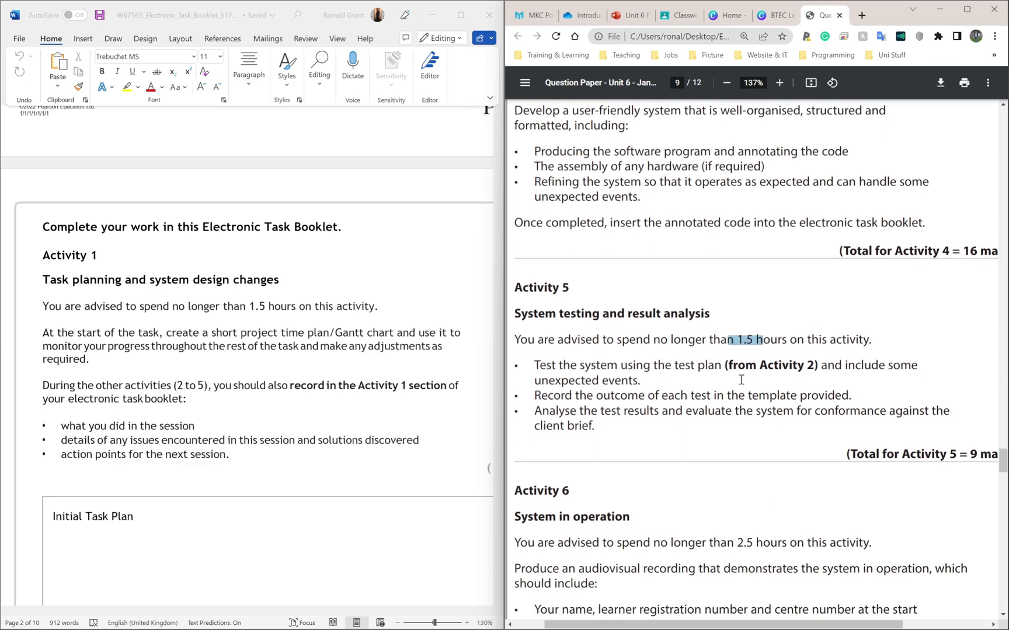
scroll(730, 409, down, 2)
drag(727, 422, 759, 425)
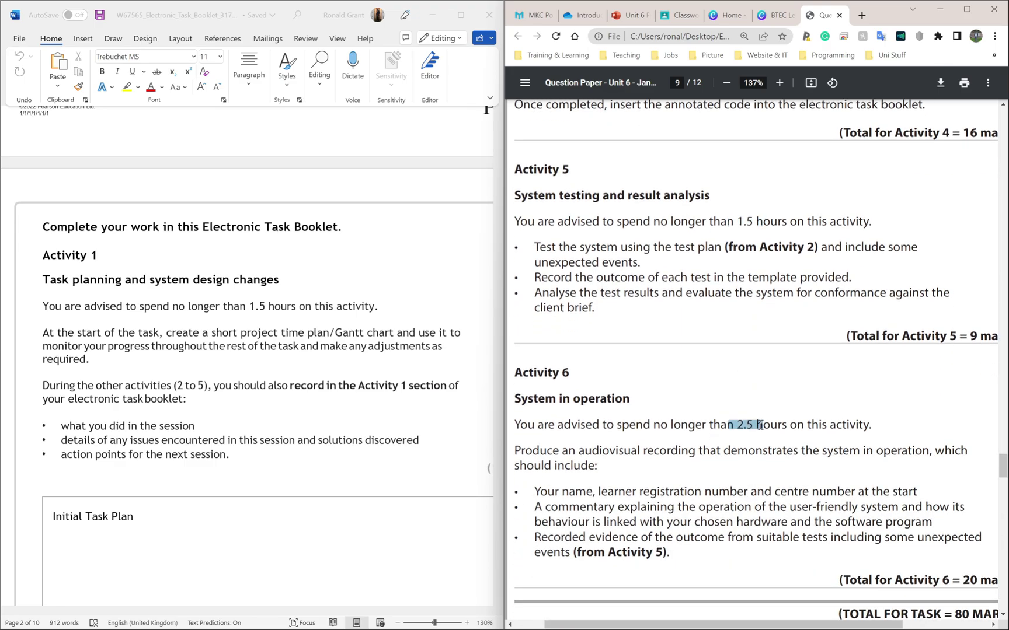
scroll(211, 409, down, 2)
Switch to Excel, create a blank workbook and arrange it beside the Activity 1 section of the question paper.
click(210, 409)
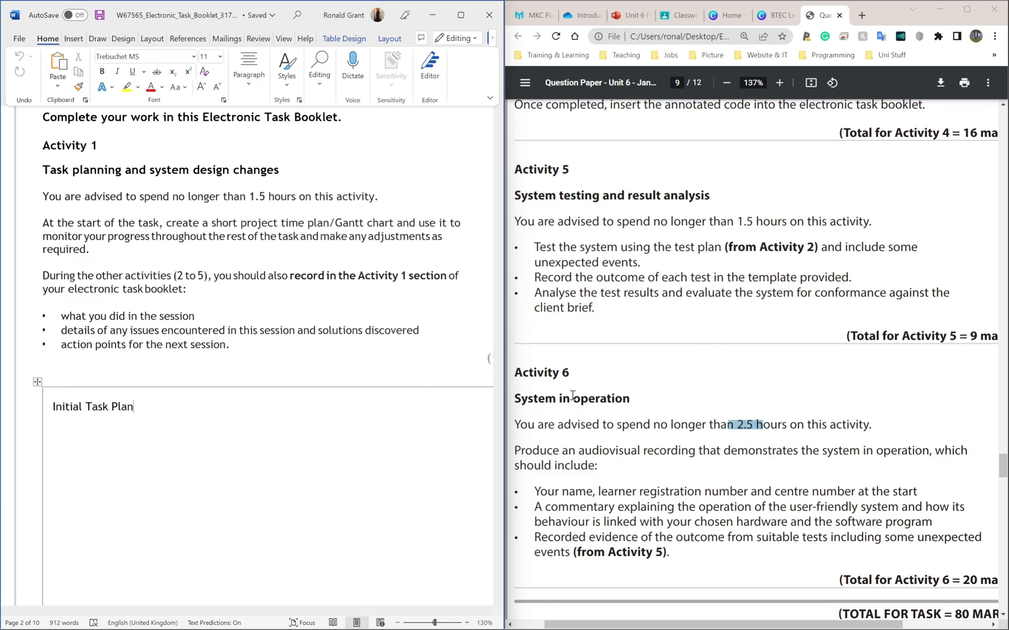
scroll(663, 373, up, 20)
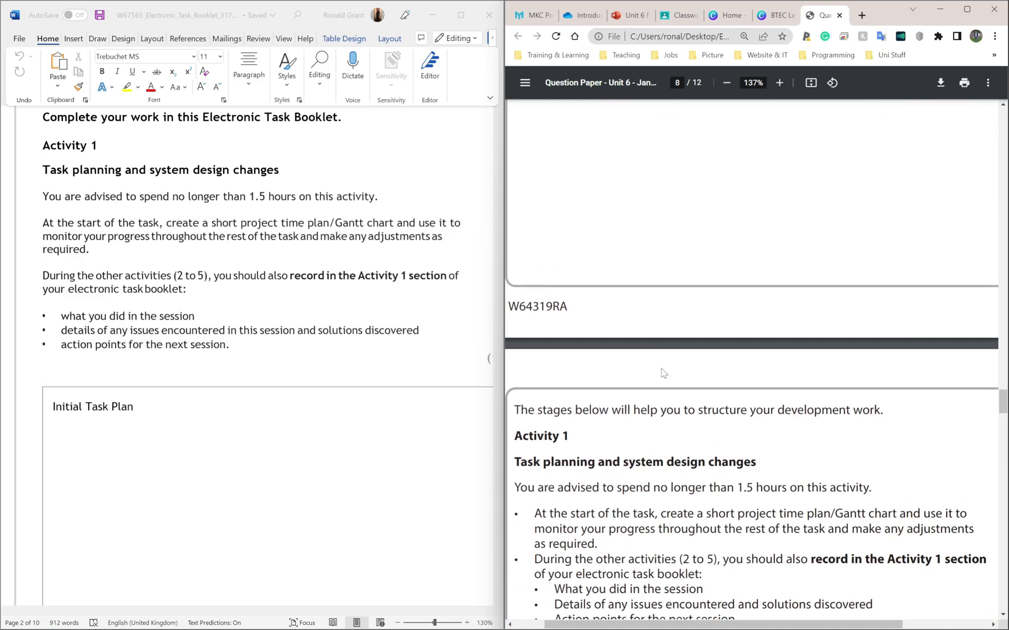
scroll(664, 374, down, 2)
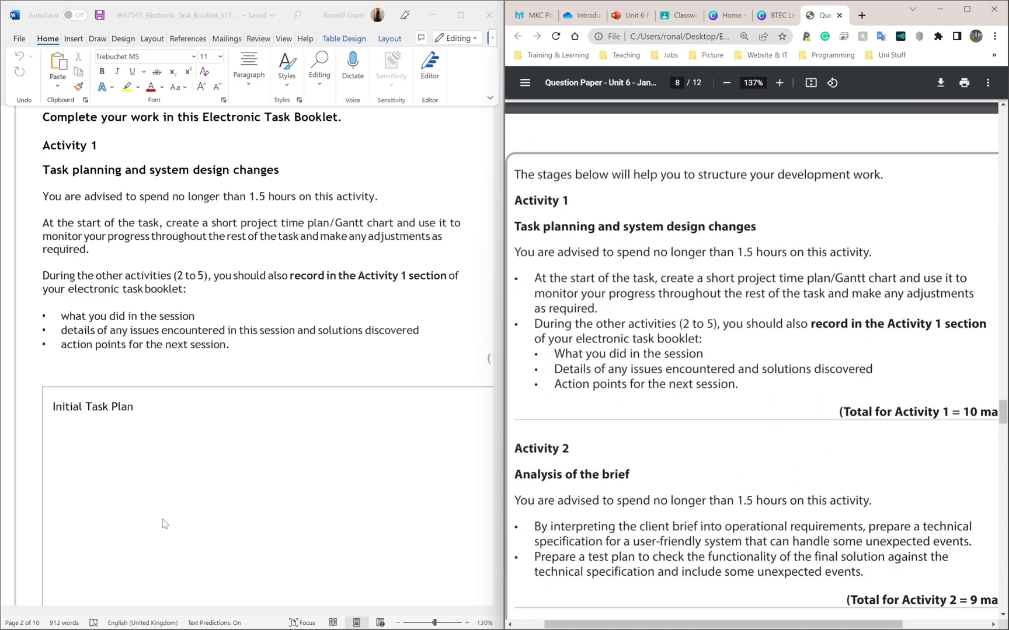
key(super)
click(150, 619)
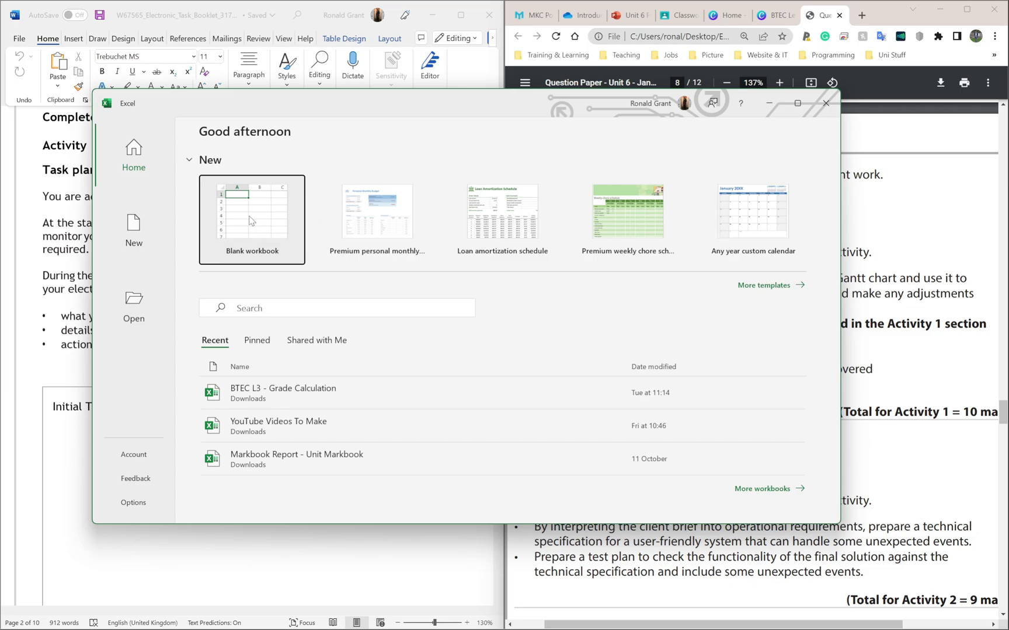
click(251, 221)
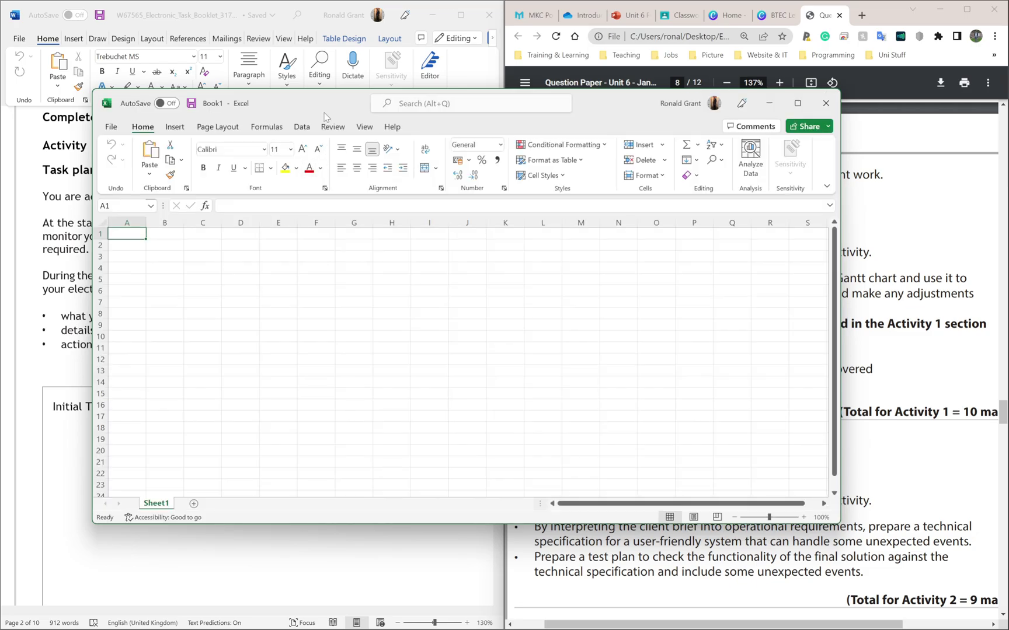
drag(328, 106, 1, 218)
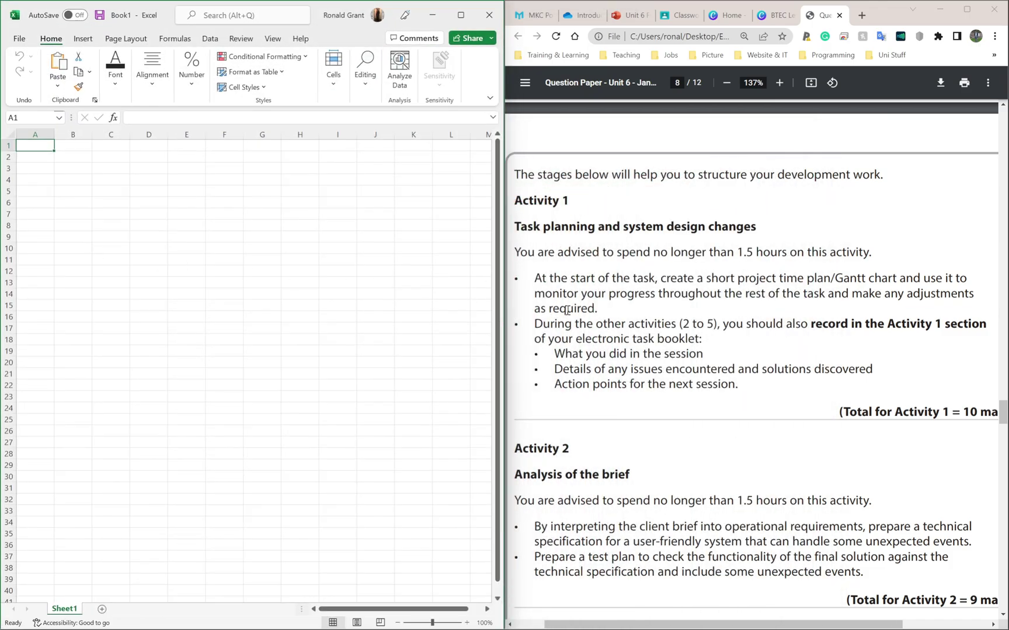
click(596, 277)
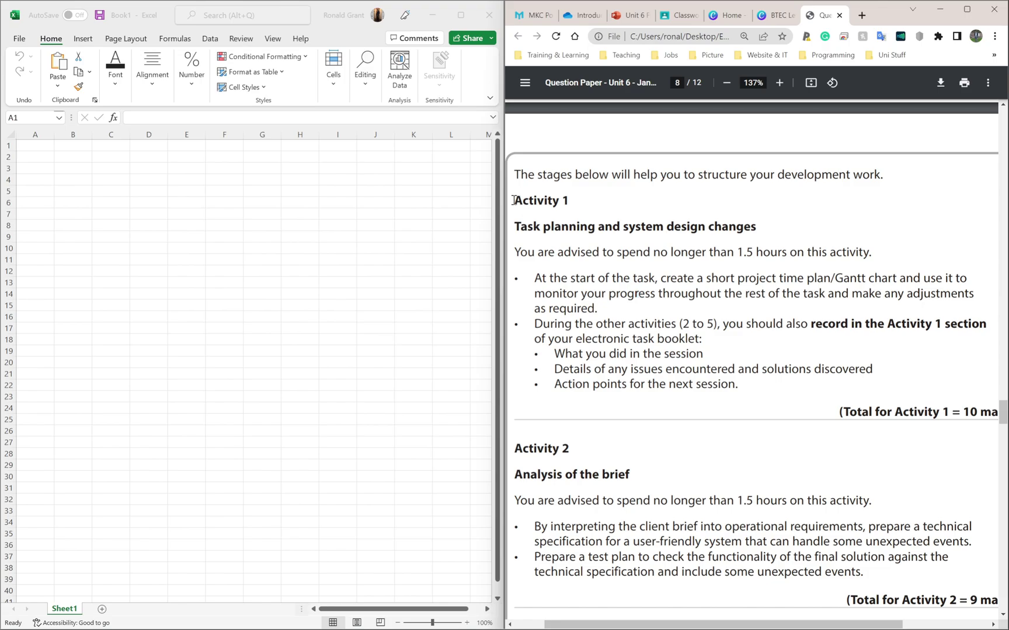
drag(515, 201, 573, 201)
click(36, 144)
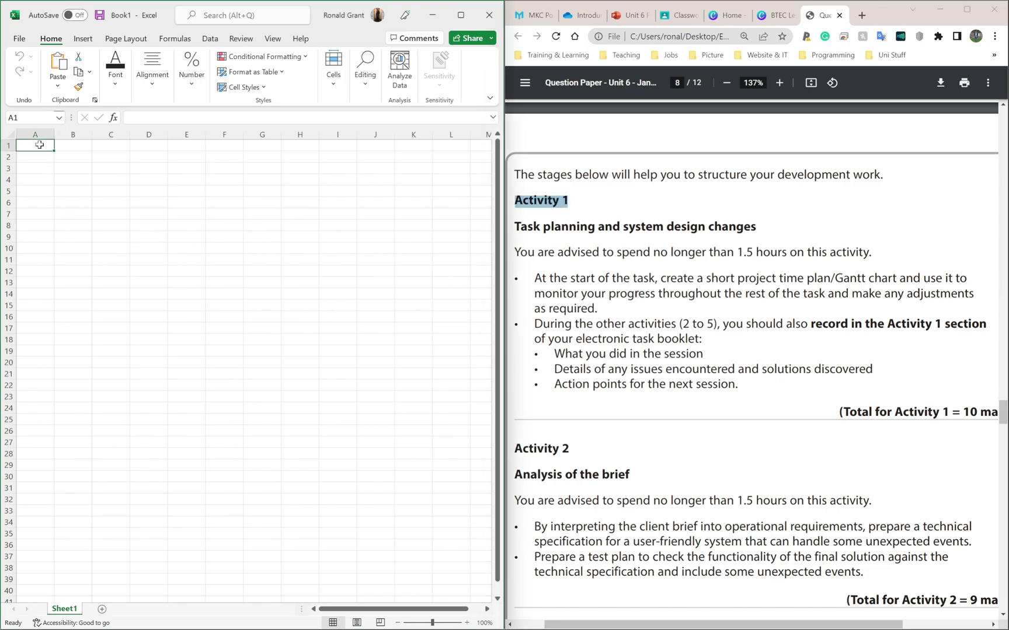
drag(36, 145, 40, 281)
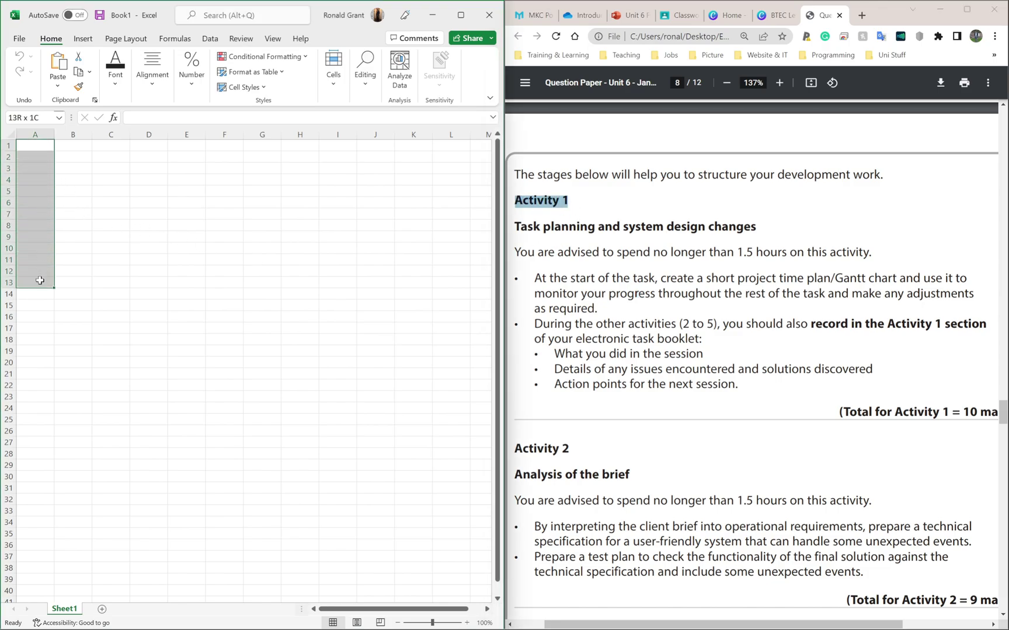
click(44, 157)
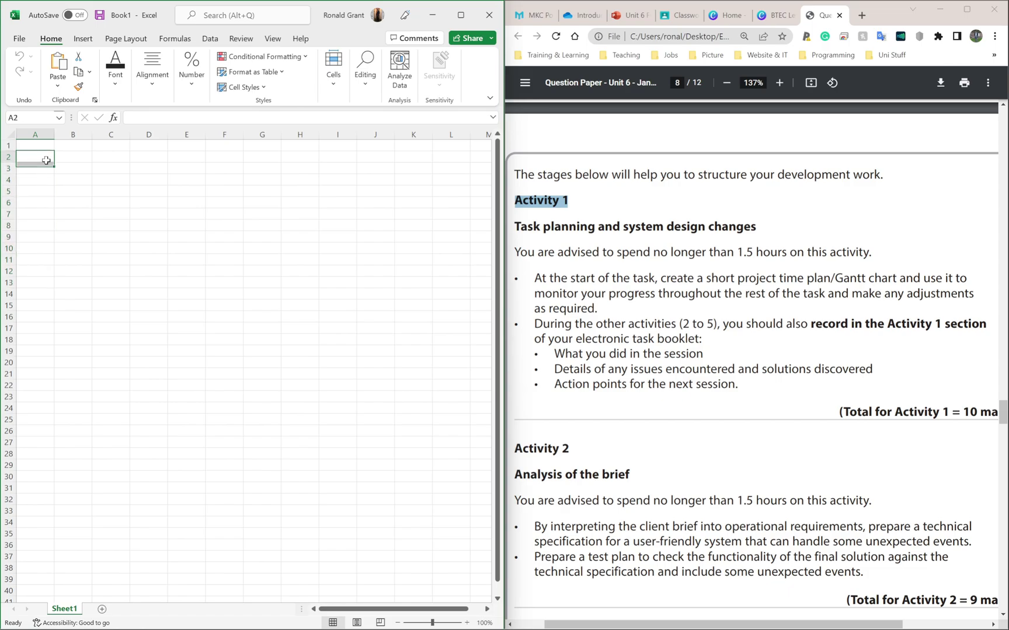
drag(45, 155, 45, 259)
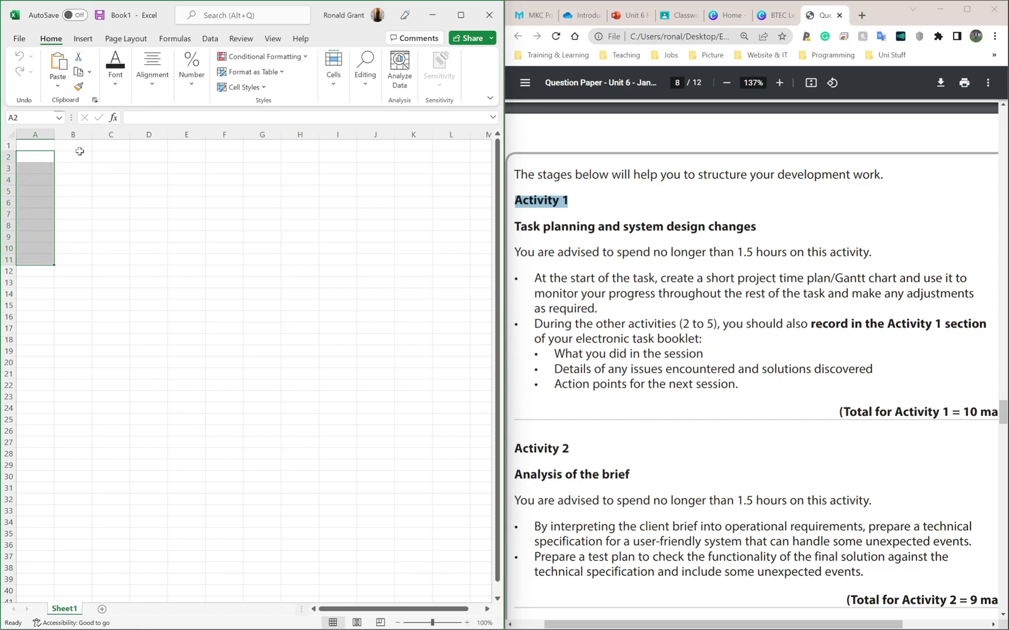
drag(73, 146, 411, 148)
click(42, 155)
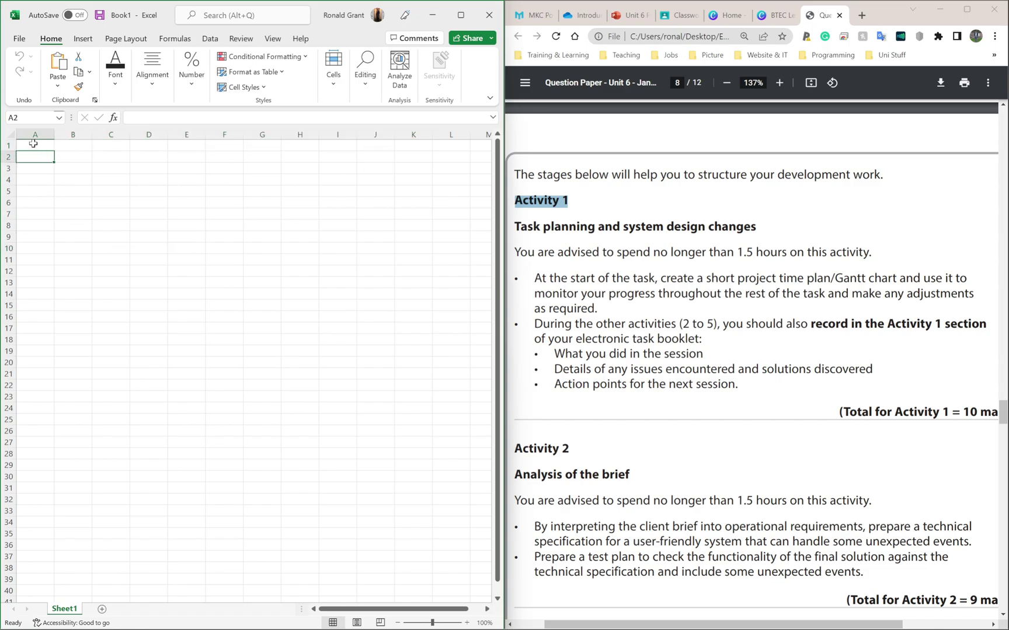
drag(63, 144, 261, 137)
Enter "Activity 1" in cell A2 of the blank sheet.
click(38, 156)
ctrl+scroll(58, 184, up, 7)
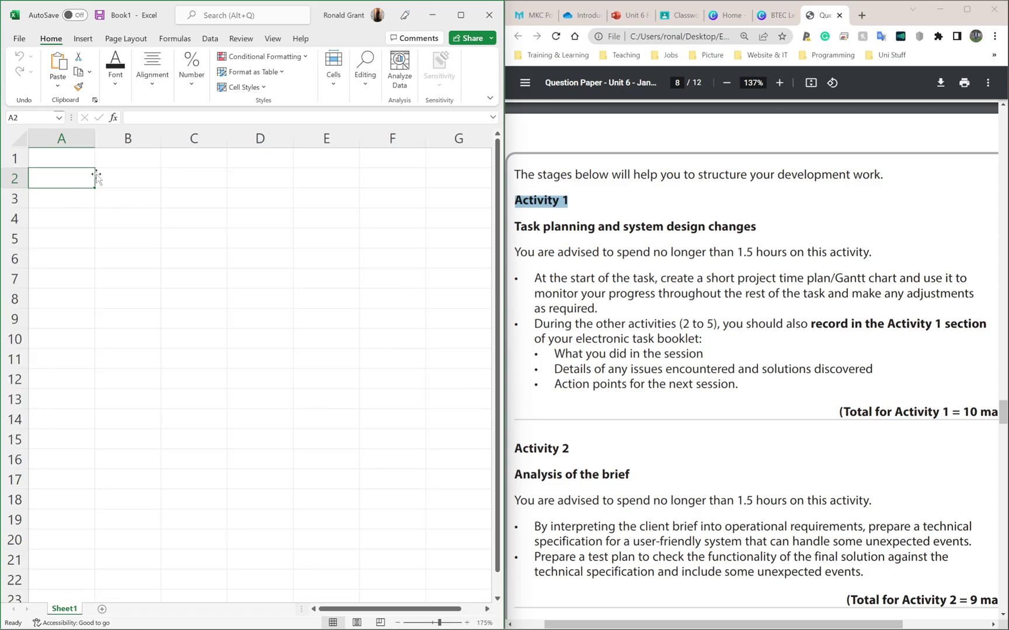
ctrl+scroll(98, 178, up, 7)
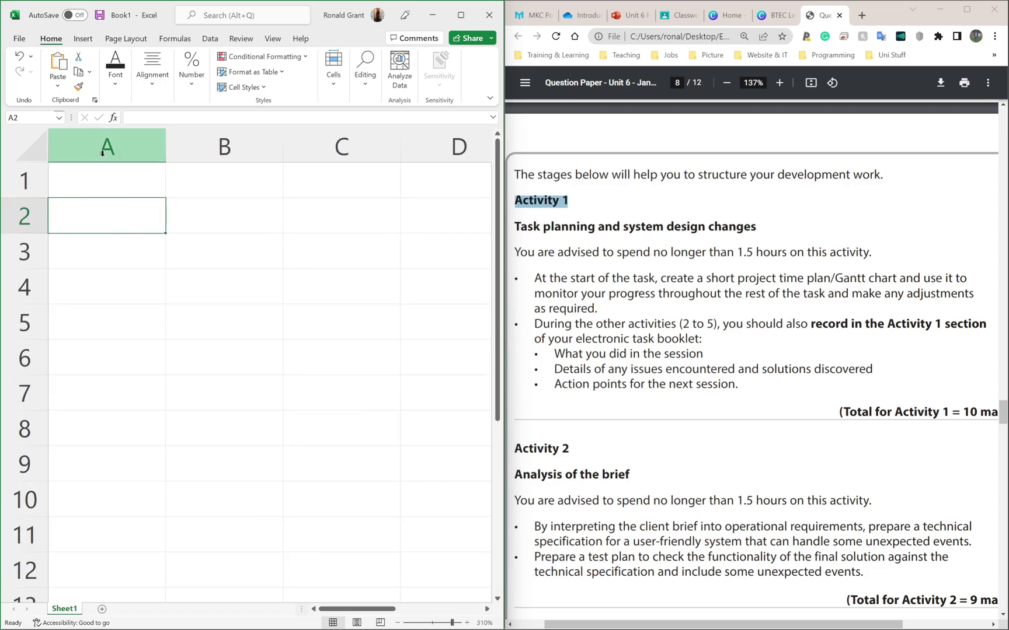
text(Activity 1)
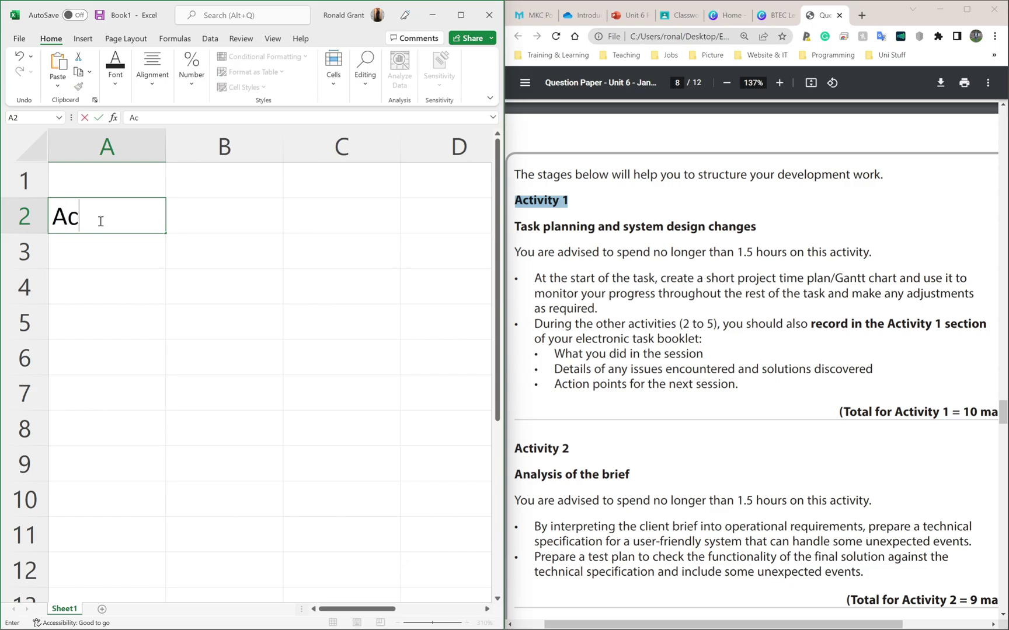
click(117, 275)
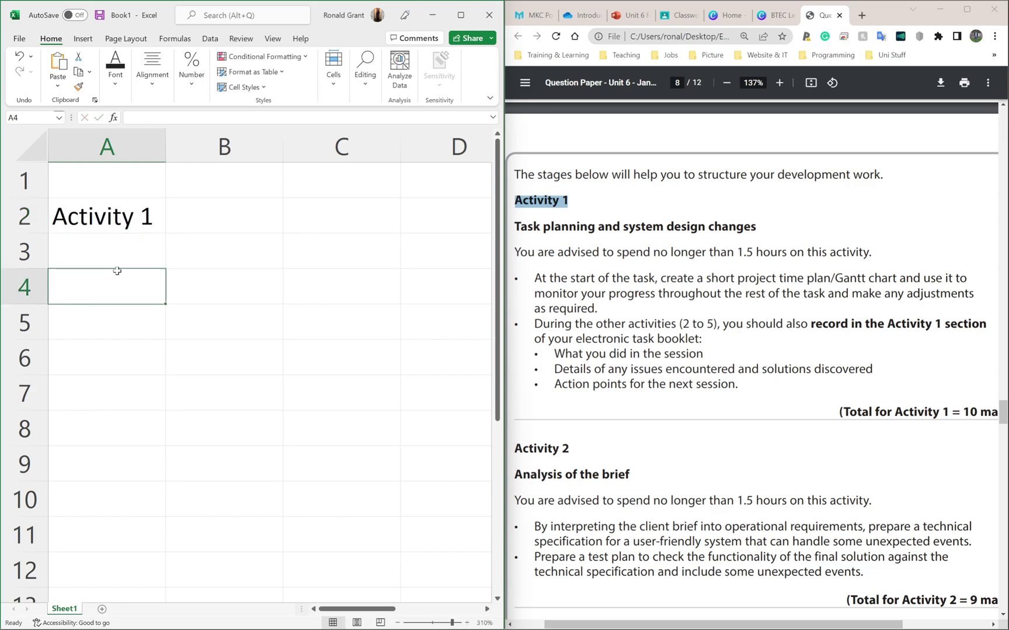
click(121, 244)
click(113, 285)
click(106, 327)
click(94, 361)
click(94, 400)
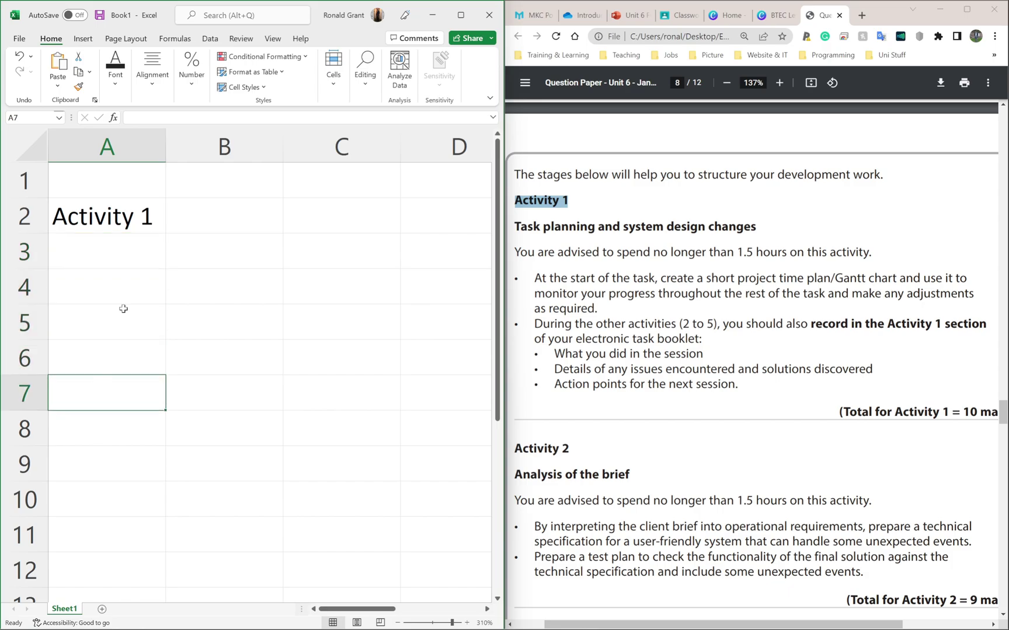
Fill the label in A2 down to A7 so the column lists Activity 1 to Activity 6.
click(125, 224)
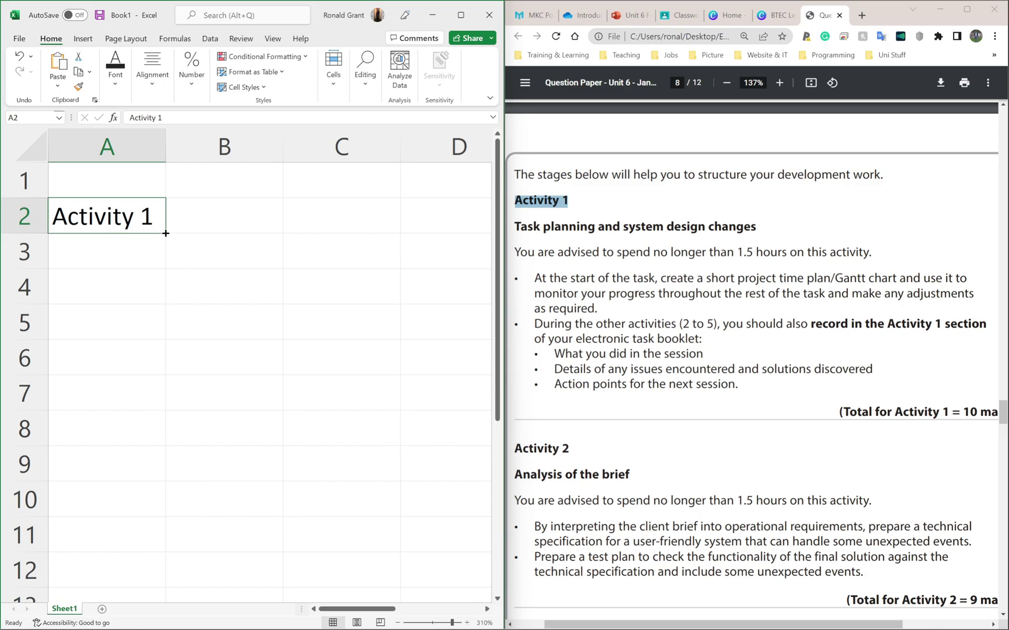
drag(166, 233, 166, 233)
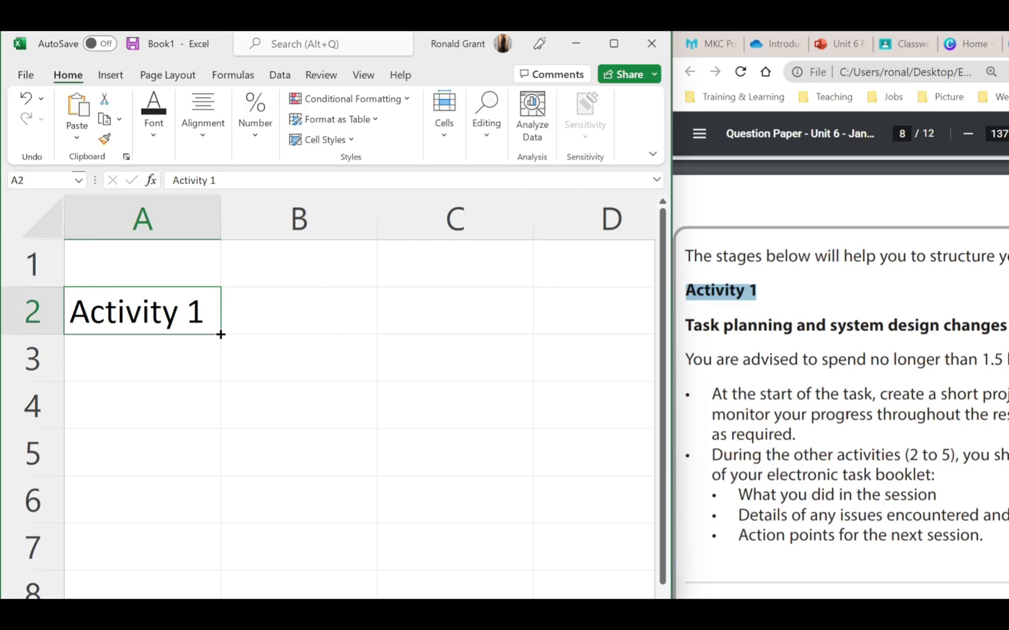
drag(221, 335, 213, 364)
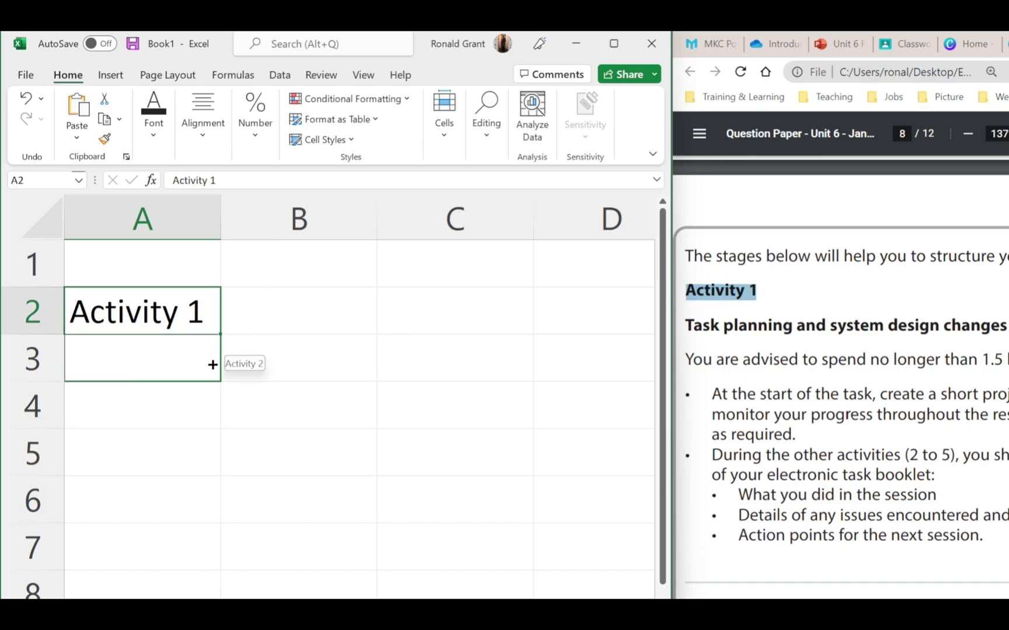
drag(212, 366, 196, 551)
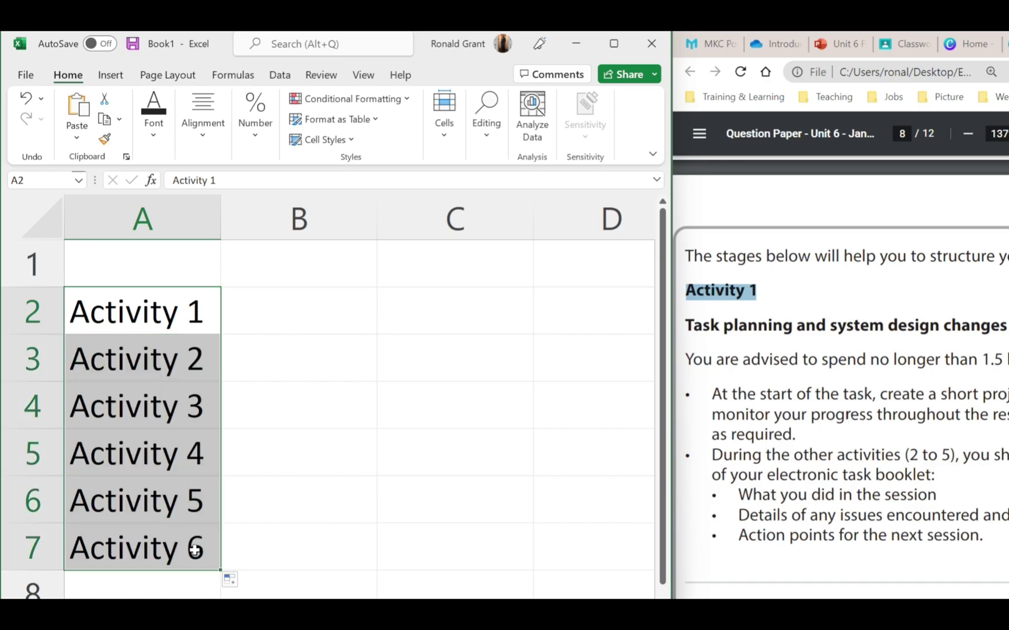
click(238, 409)
drag(152, 308, 167, 552)
click(150, 318)
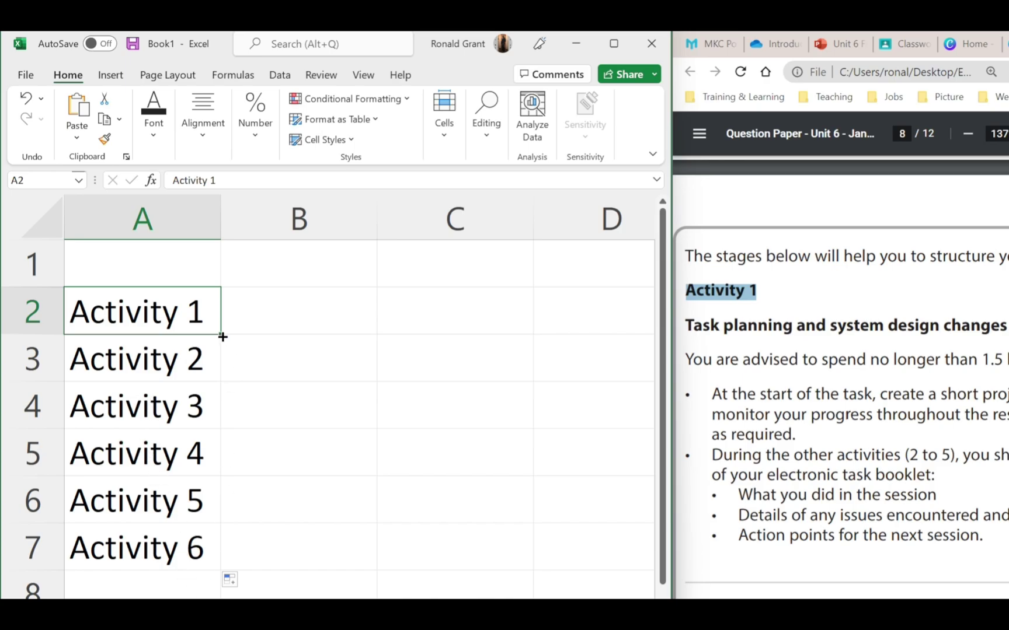
Maximize the Excel window and reduce the sheet zoom to 190% to fit more columns.
click(290, 311)
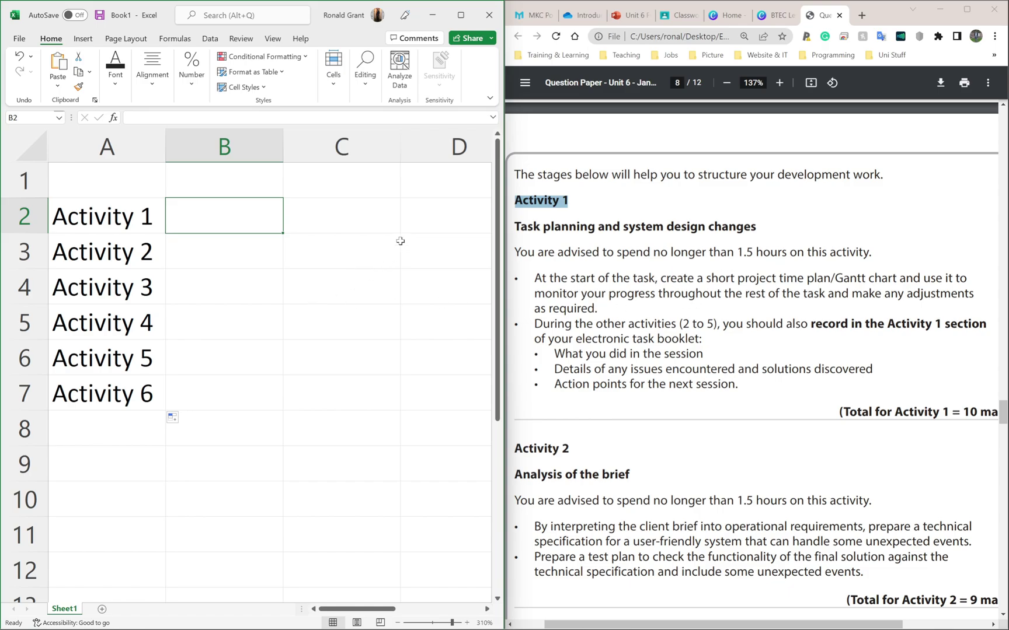
click(470, 14)
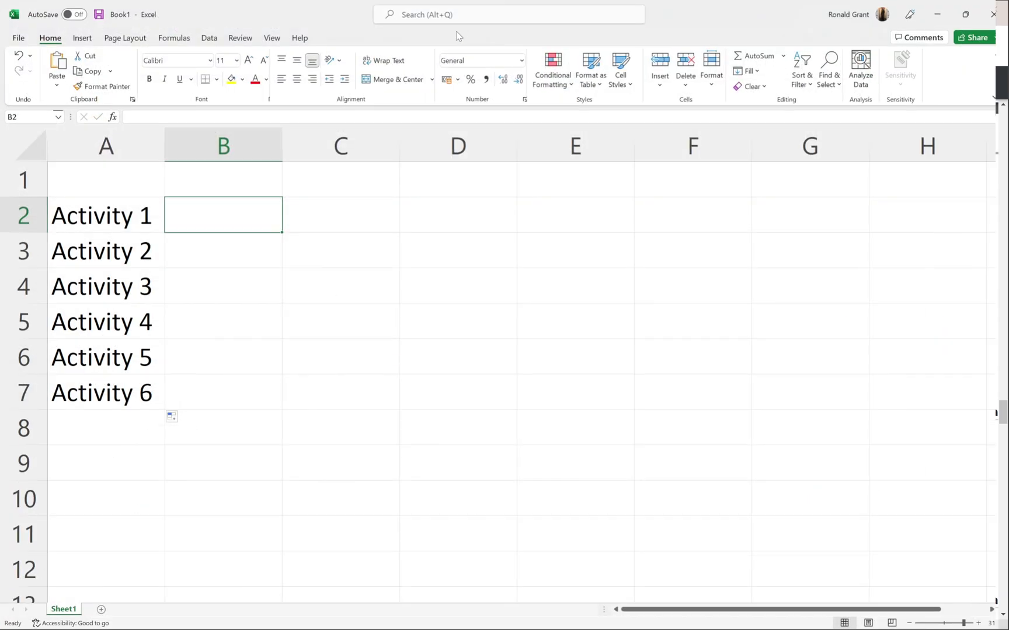
scroll(425, 257, down, 6)
scroll(425, 257, down, 2)
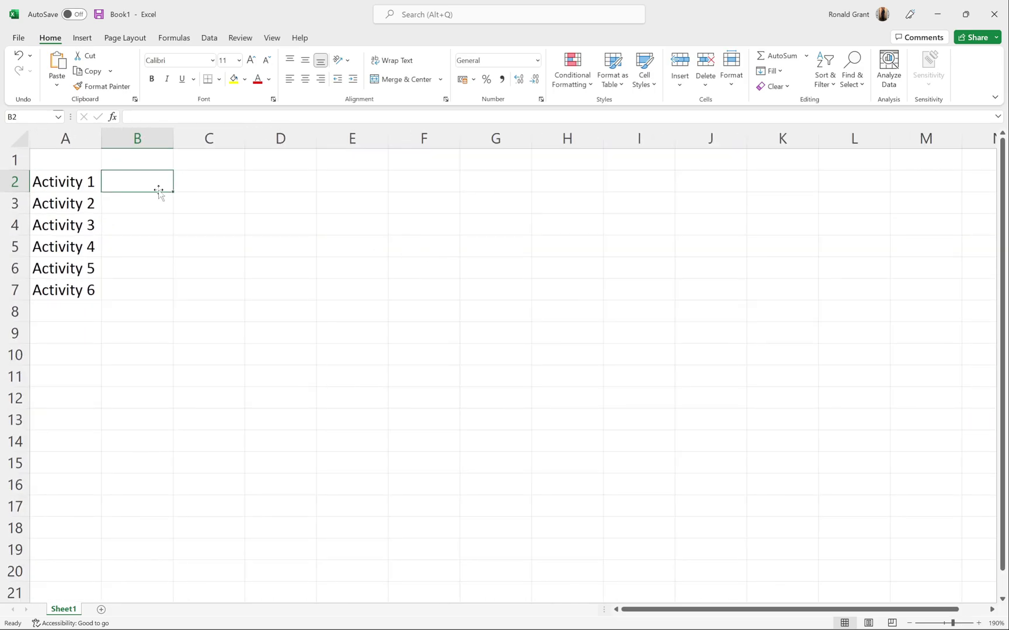
Enter the whole numbers 1 to 6 as column headings across cells B1 to G1.
click(137, 158)
text(1)
click(189, 161)
text(2)
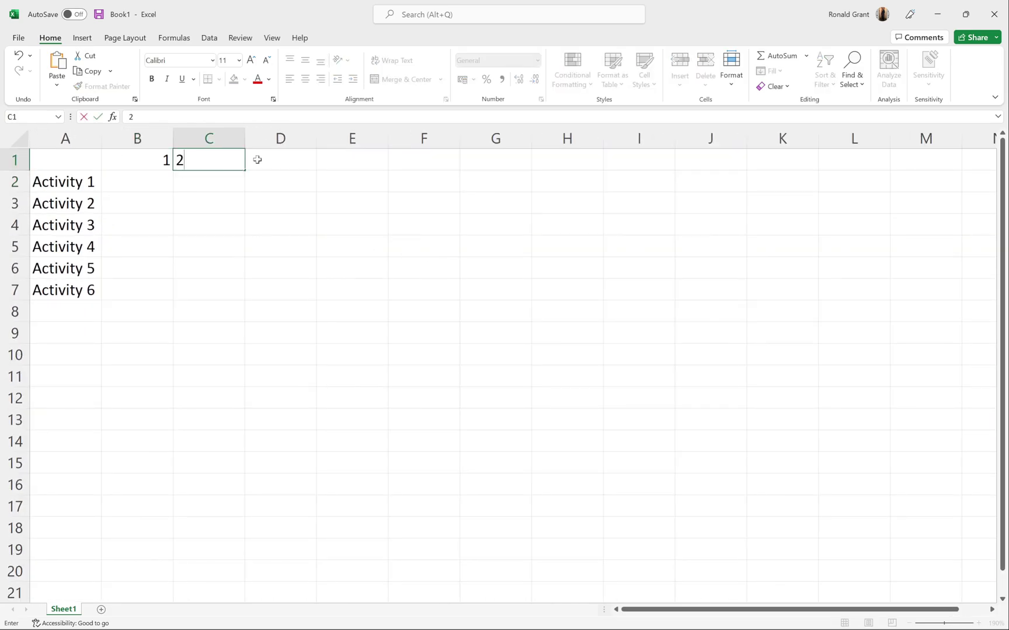
click(259, 159)
text(3)
click(329, 160)
text(4)
click(410, 155)
text(5)
click(481, 161)
text(6)
click(467, 237)
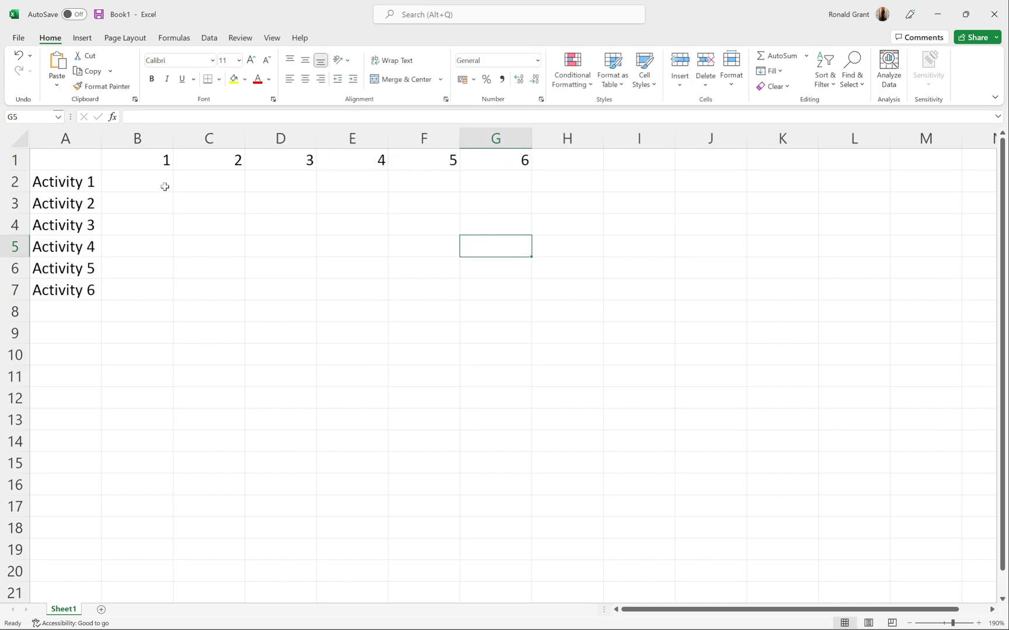
Clear the whole-number headings from cells B1 to G1.
drag(148, 160, 489, 158)
key(Delete)
click(157, 227)
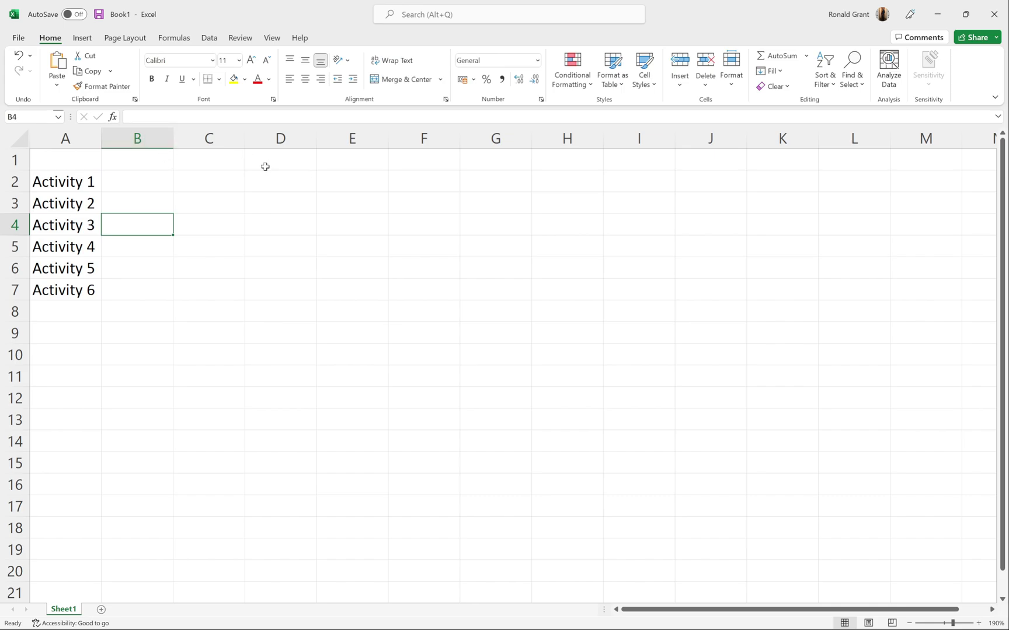
Enter time headings in steps of 0.5 across cells B1 to J1, from 0.5 to 4.5.
click(140, 160)
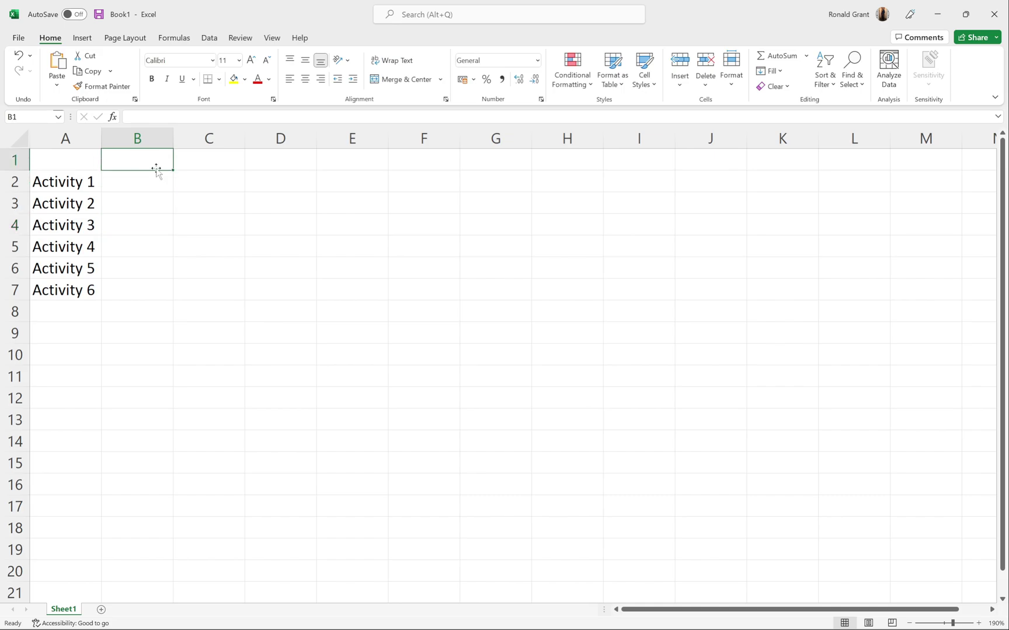
text(0.5)
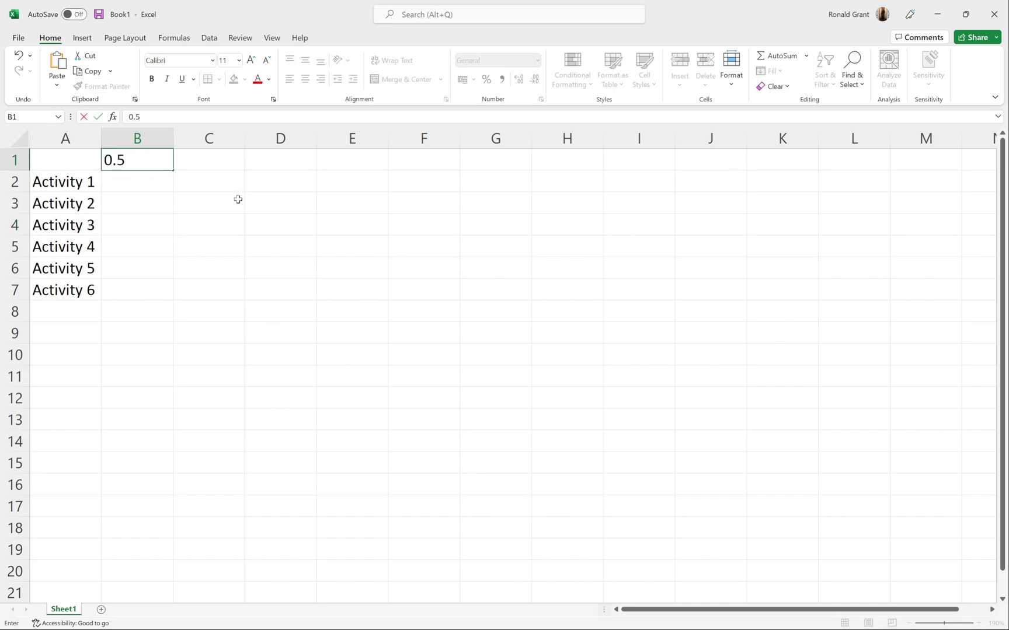
key(Tab)
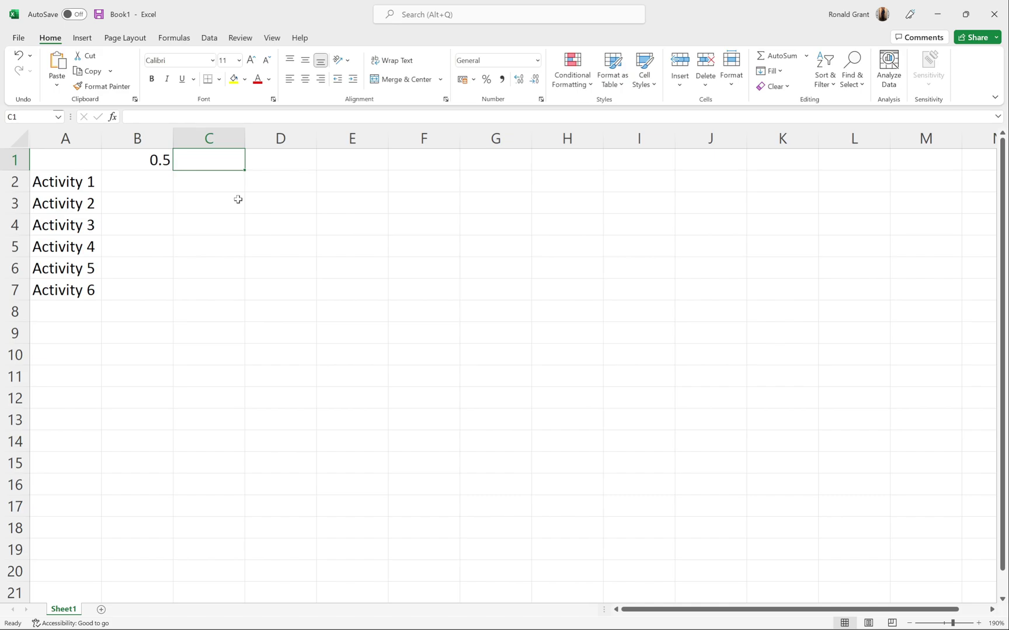
text(1.0)
key(Tab)
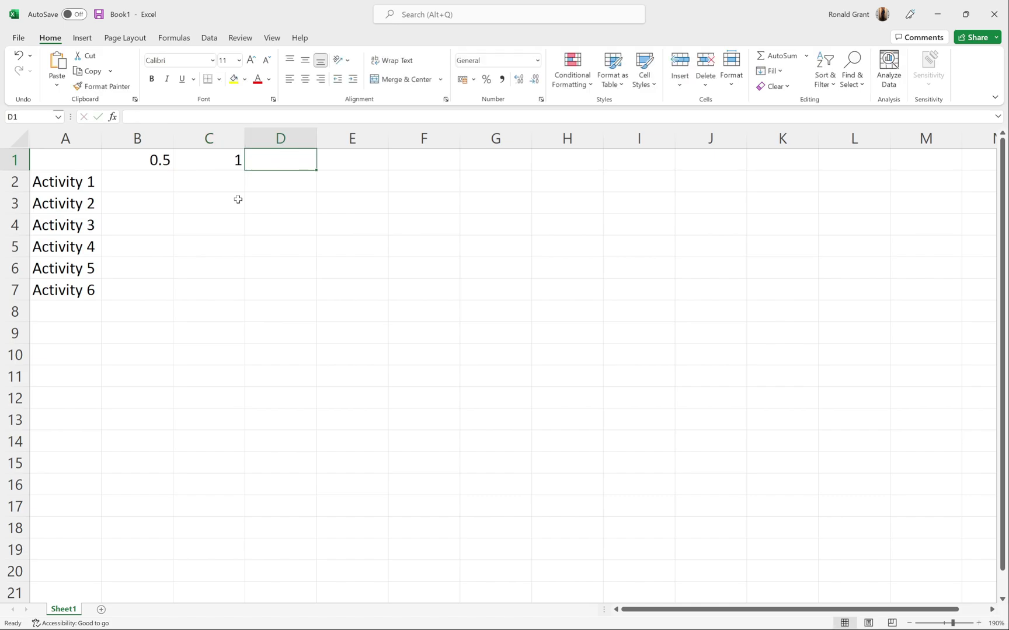
text(1.5)
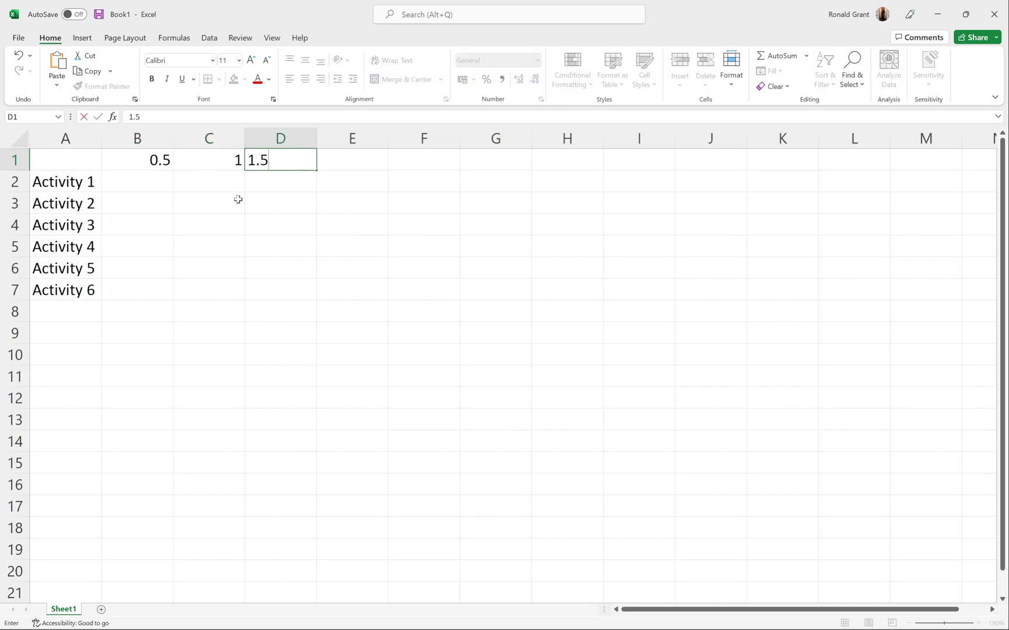
key(Tab)
text(2.0)
key(Tab)
text(2.5)
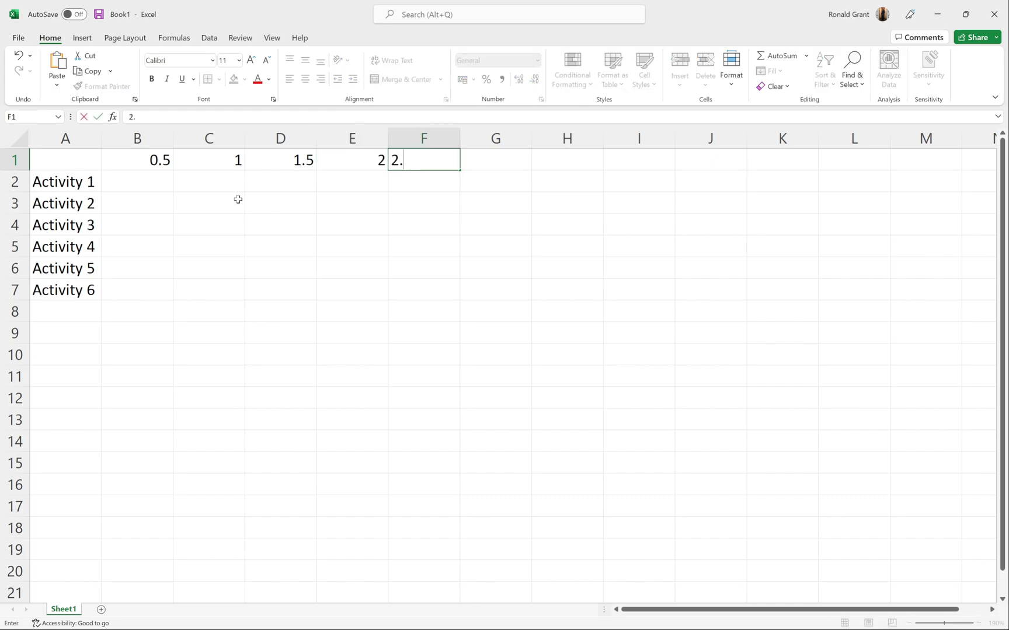
key(Tab)
text(3)
key(Tab)
text(3.5)
key(Tab)
text(4)
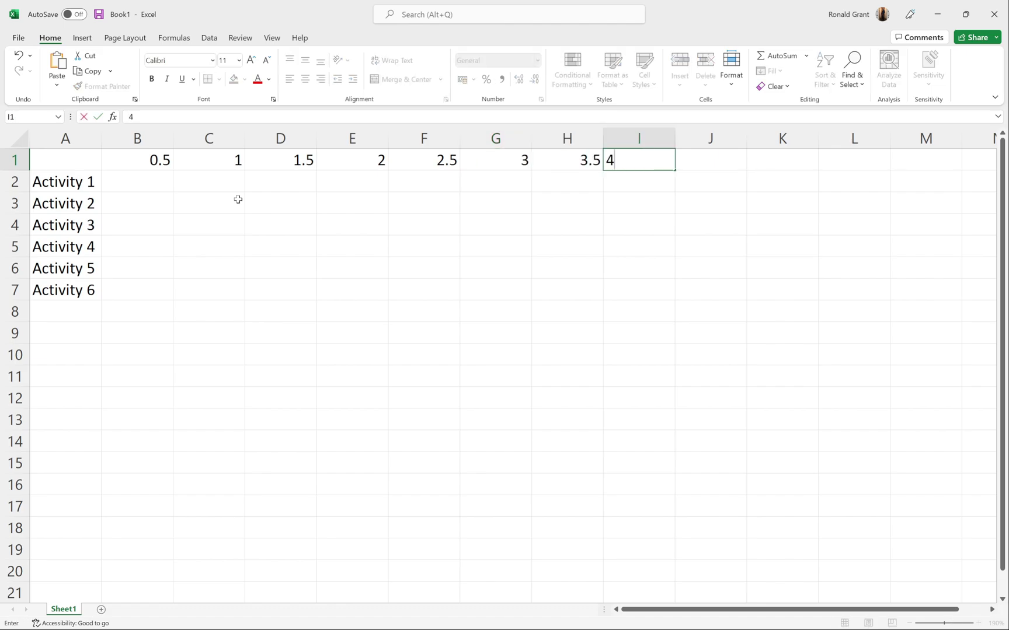
key(Tab)
text(4.5)
key(Tab)
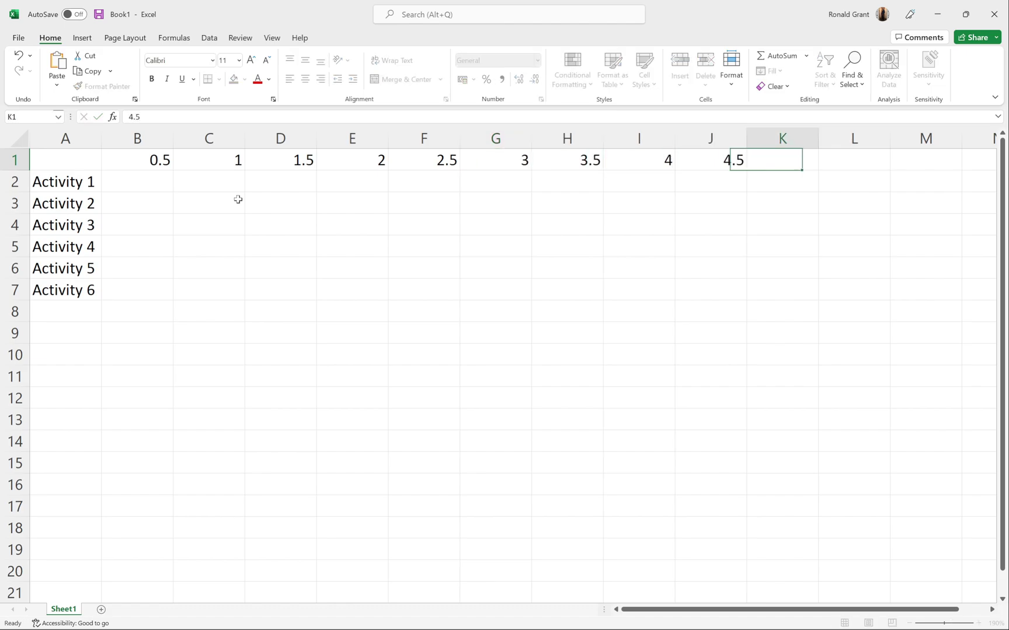
Continue the time headings in steps of 0.5 across cells K1 to T1, from 5 to 9.5.
text(5)
key(Tab)
text(5.5)
key(Tab)
text(6)
key(Tab)
text(6.5)
key(Tab)
text(7)
key(Tab)
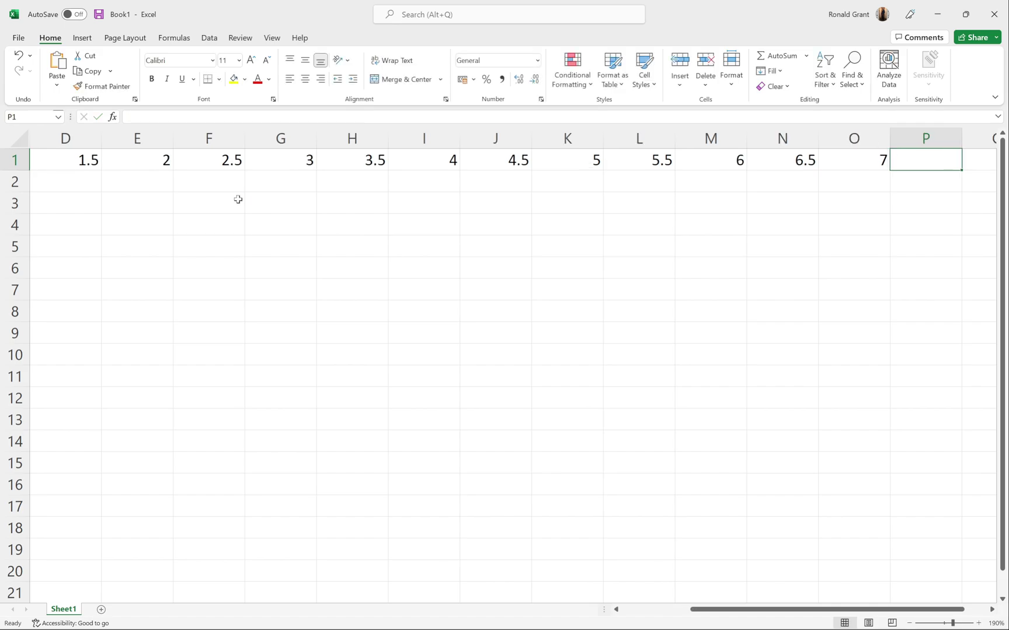
text(7.5)
key(Tab)
text(8)
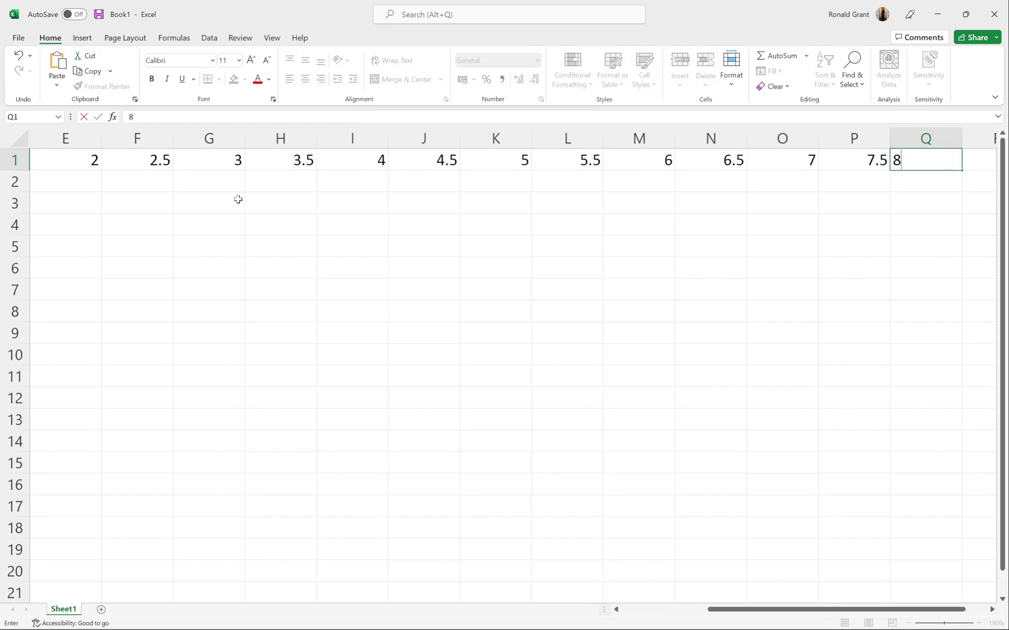
key(Tab)
text(8)
key(Tab)
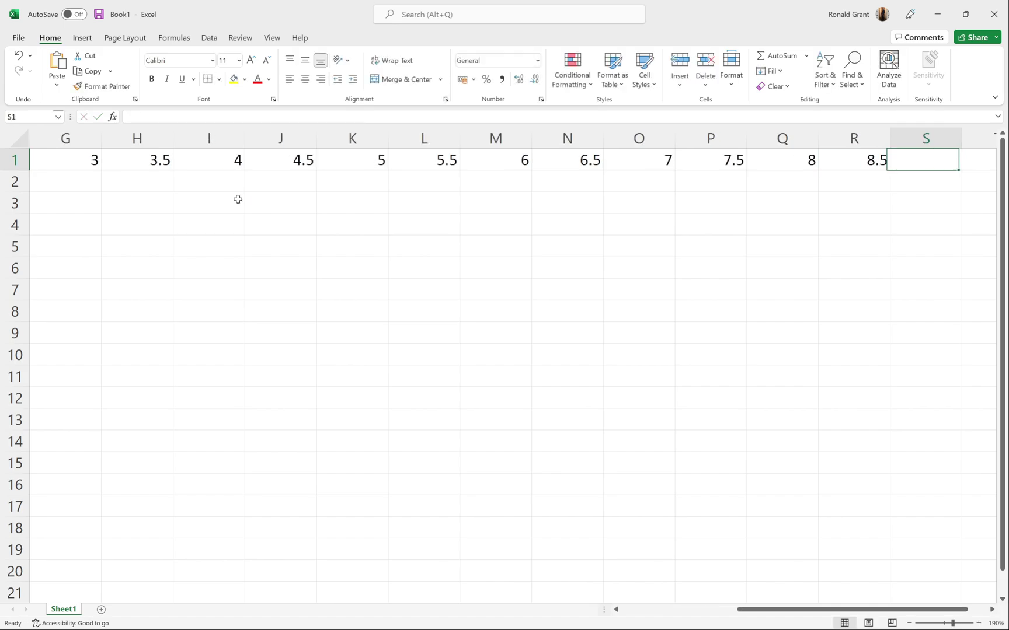
text(9)
key(Tab)
text(9.5)
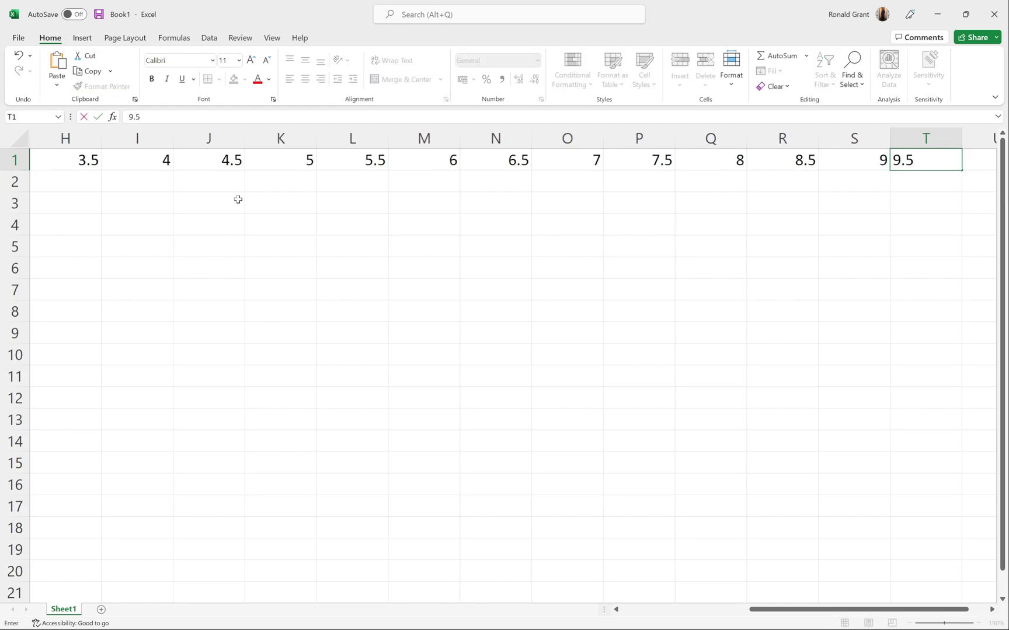
key(Tab)
Continue the time headings in steps of 0.5 across cells U1 to Y1, from 10 to 12.
text(10)
key(Tab)
text(10.5)
key(Tab)
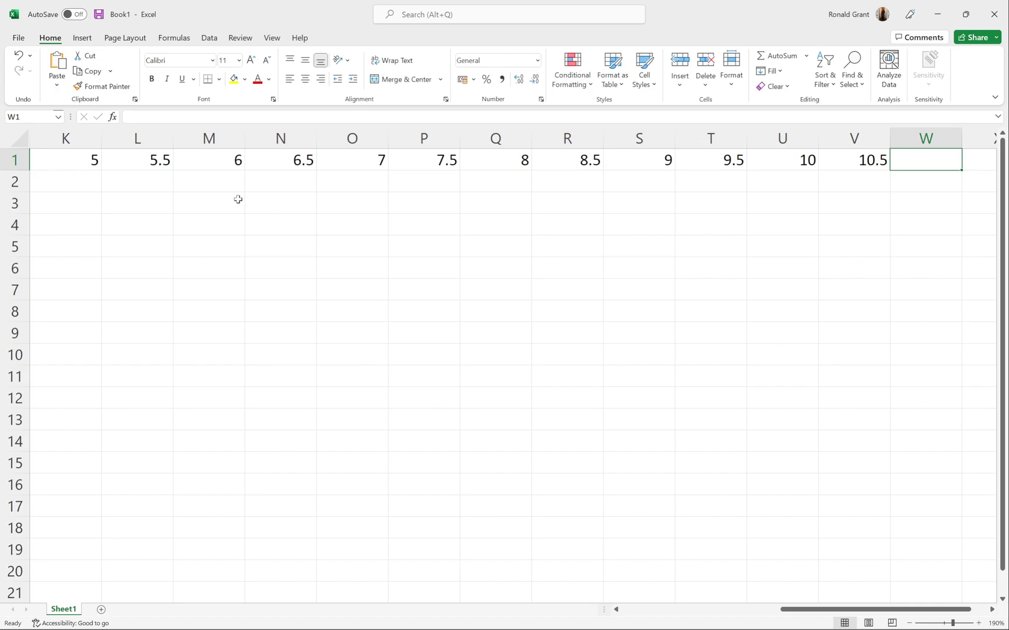
text(11)
key(Tab)
text(11)
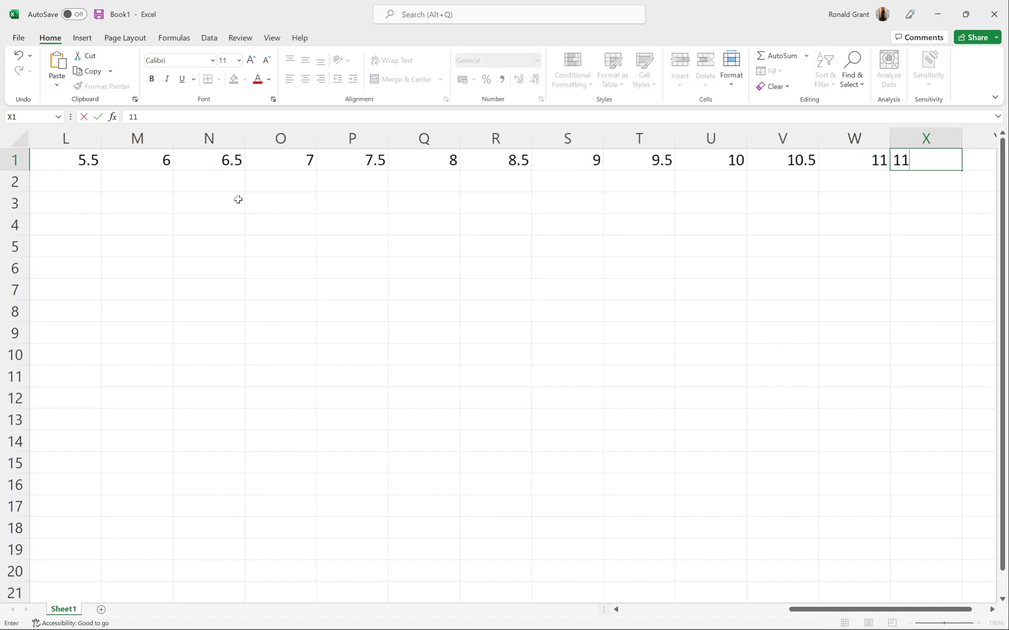
text(.5)
key(Tab)
text(12)
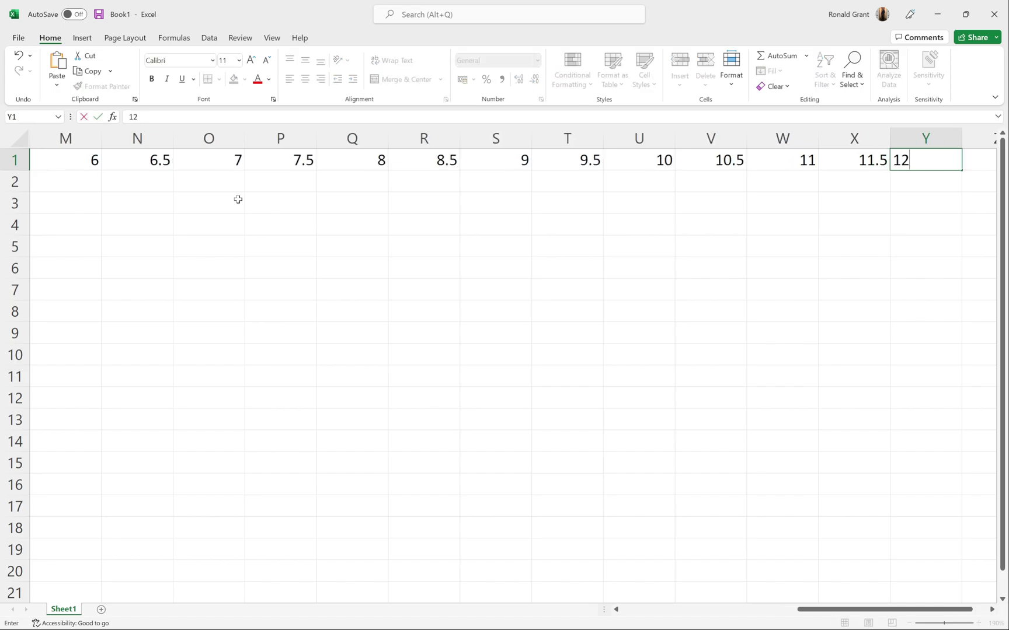
click(504, 231)
Format the time headings in cells B1 to Y1 to show one decimal place.
drag(860, 614, 665, 625)
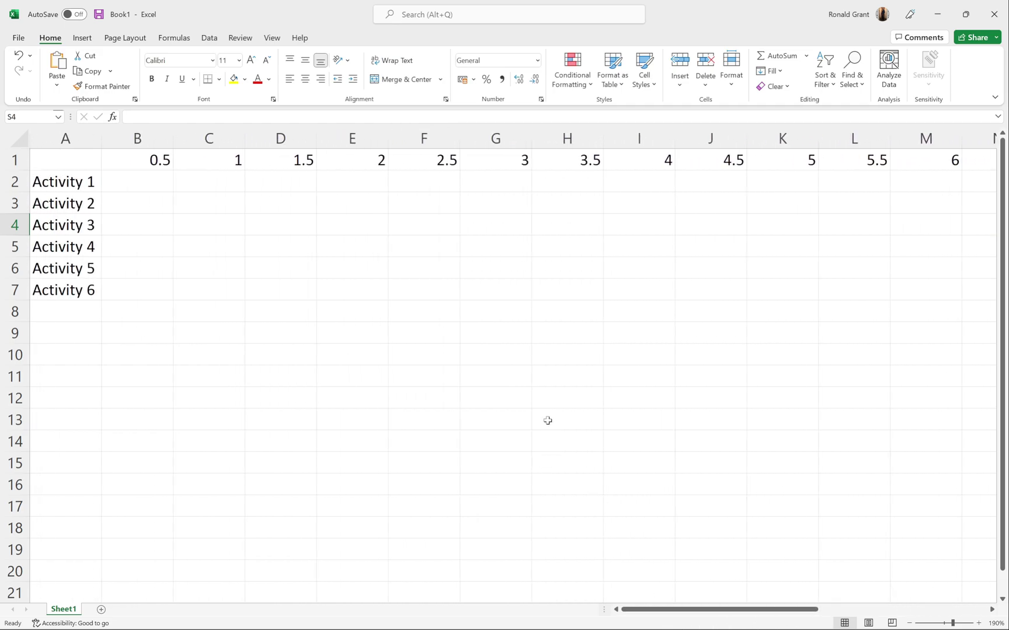
click(137, 160)
key(ctrl+shift+Right)
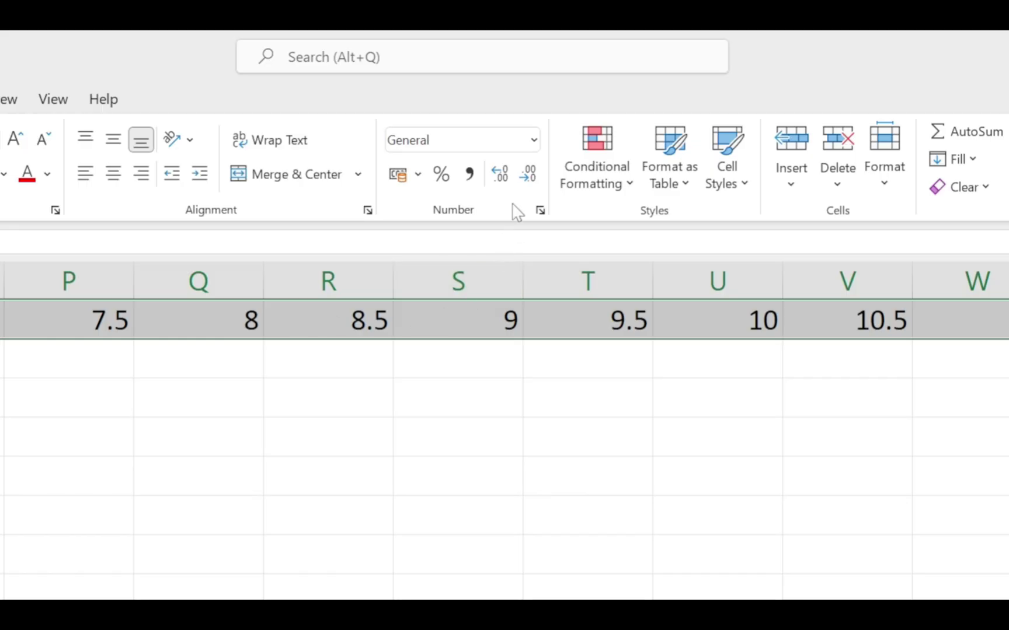
click(500, 174)
scroll(496, 259, left, 6)
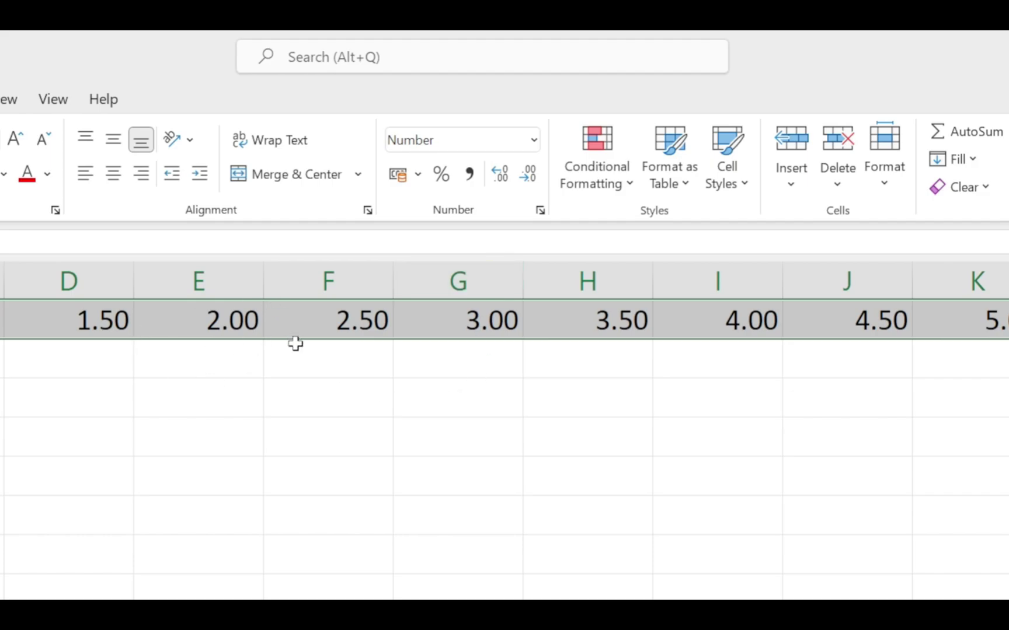
click(531, 176)
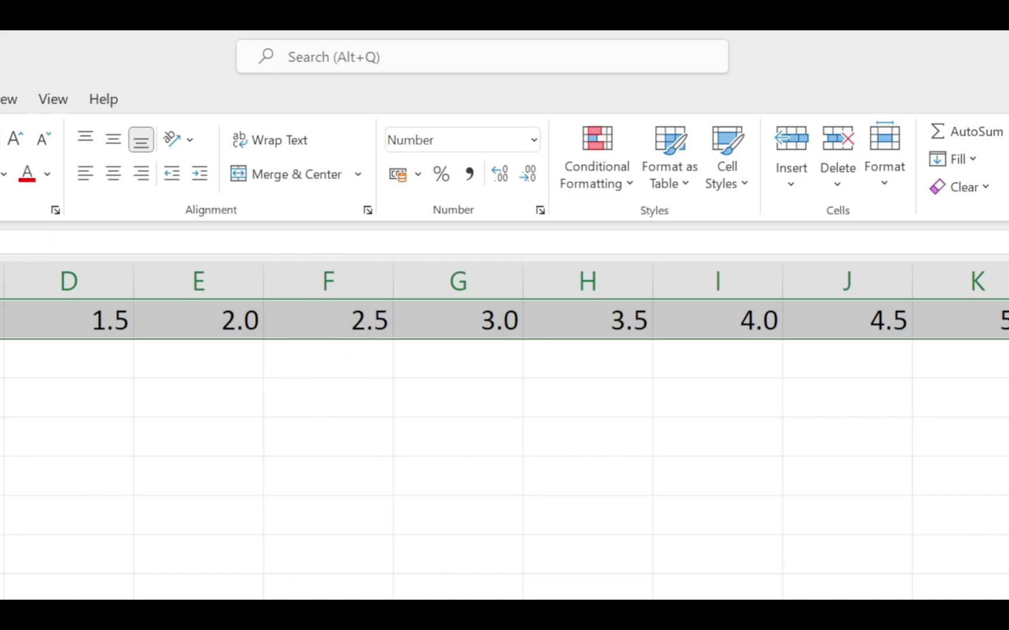
Narrow columns B to Y so that their widths fit the time headings.
click(126, 134)
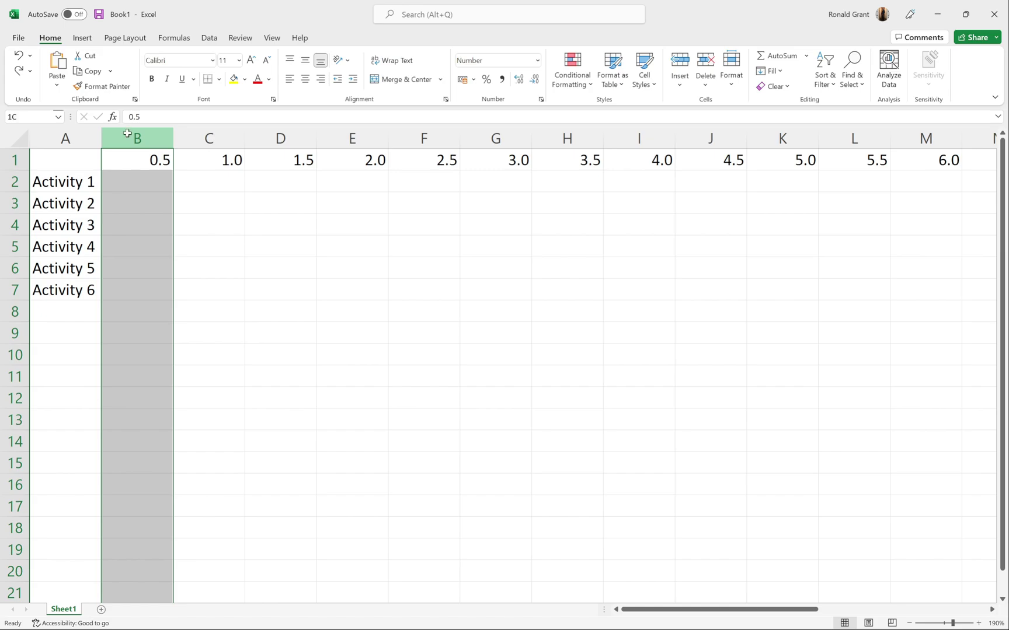
drag(127, 134, 233, 137)
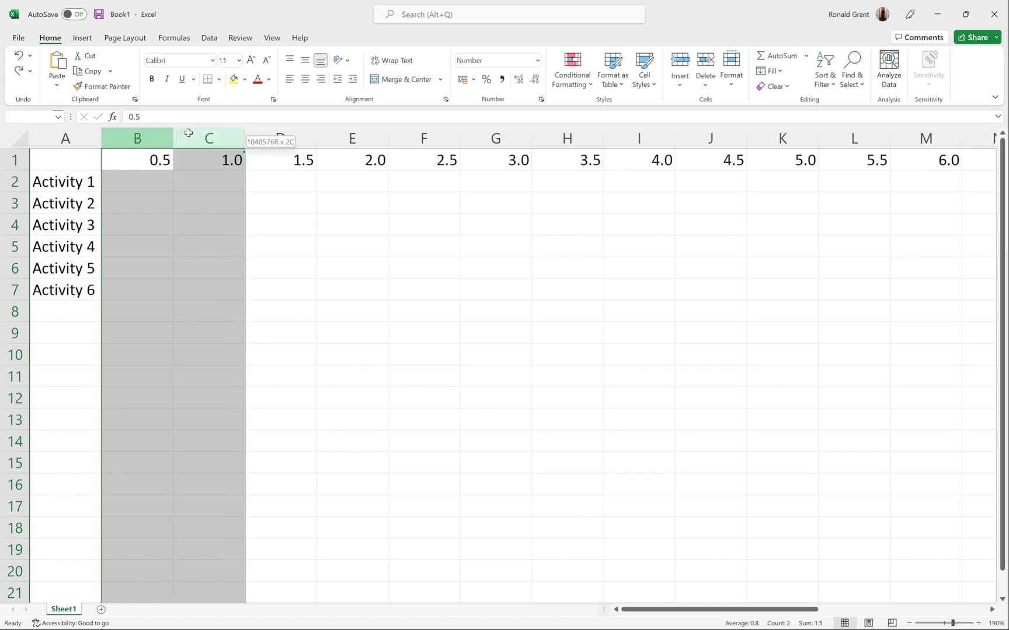
click(137, 203)
click(136, 131)
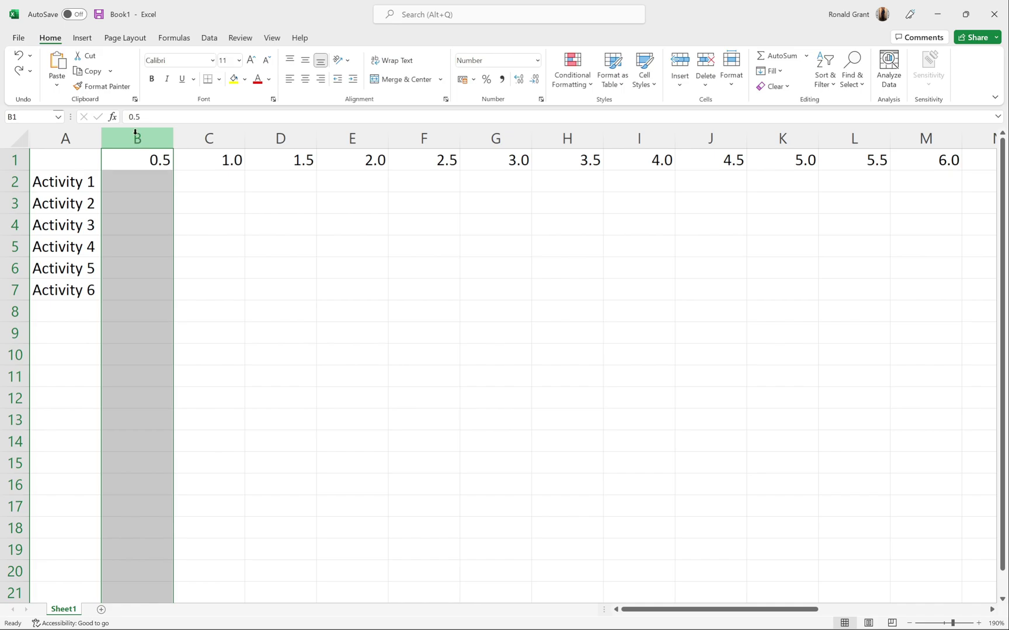
drag(136, 136, 938, 133)
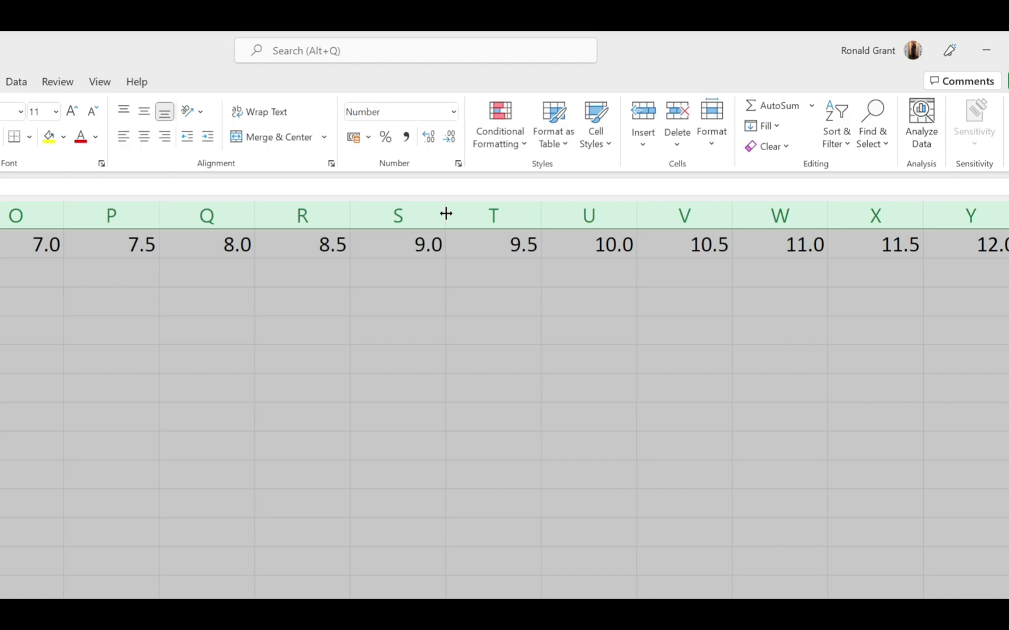
drag(446, 214, 398, 215)
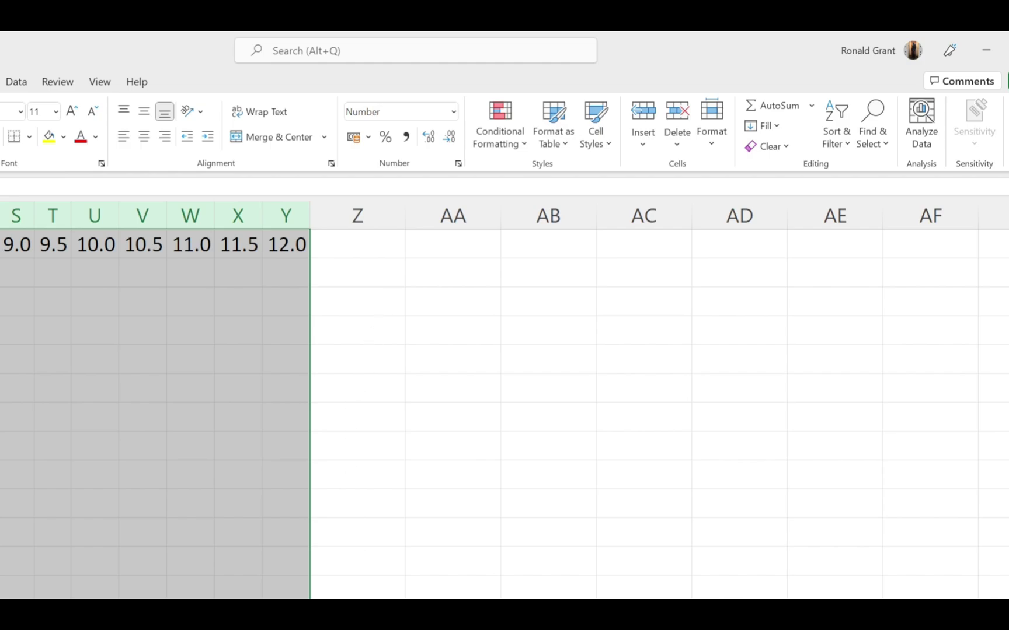
scroll(504, 403, right, 5)
scroll(505, 403, left, 10)
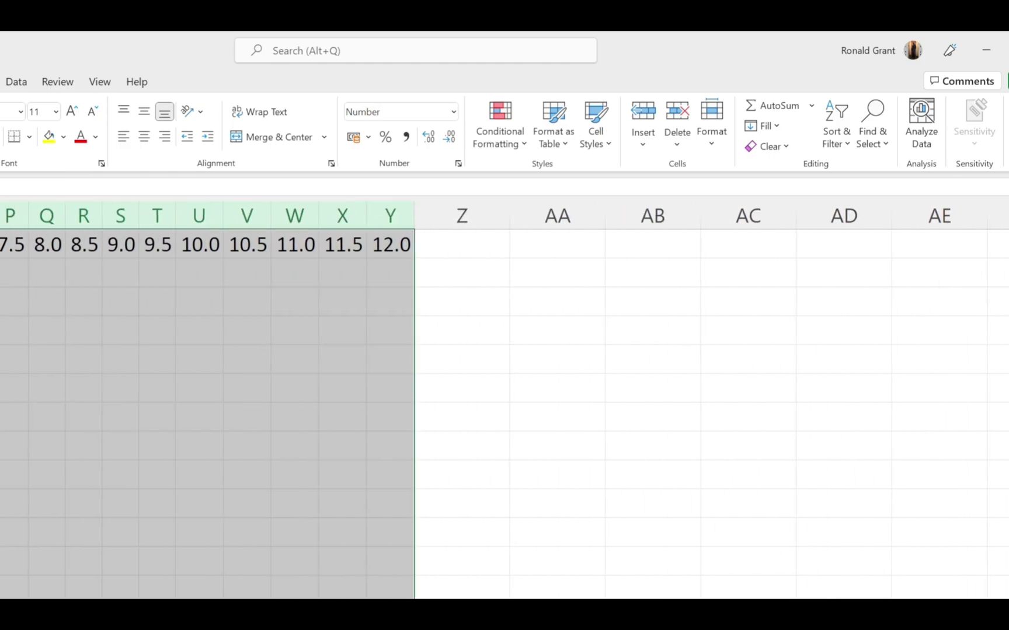
click(560, 511)
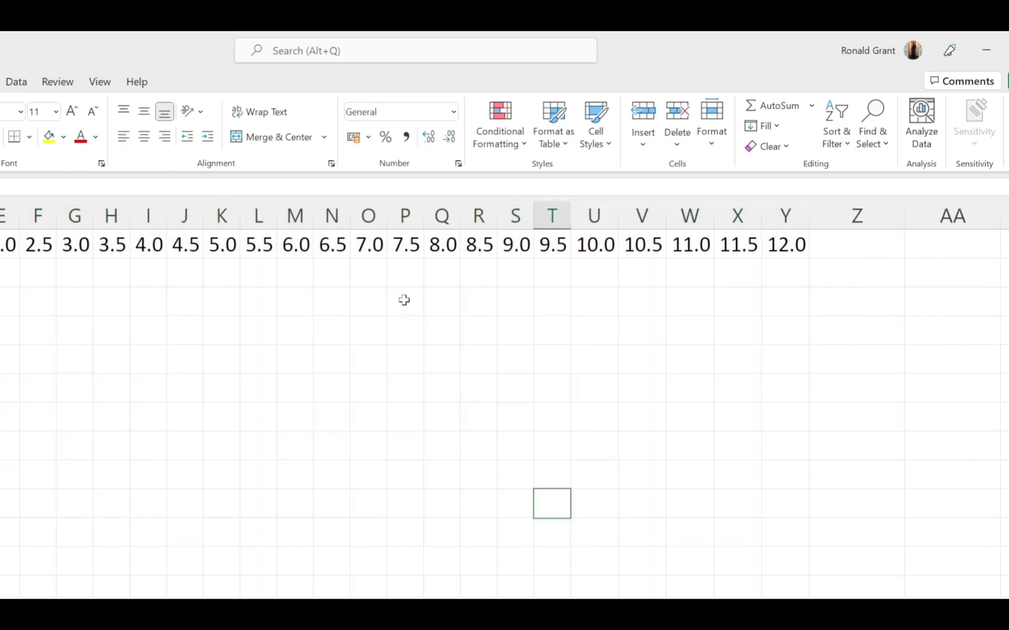
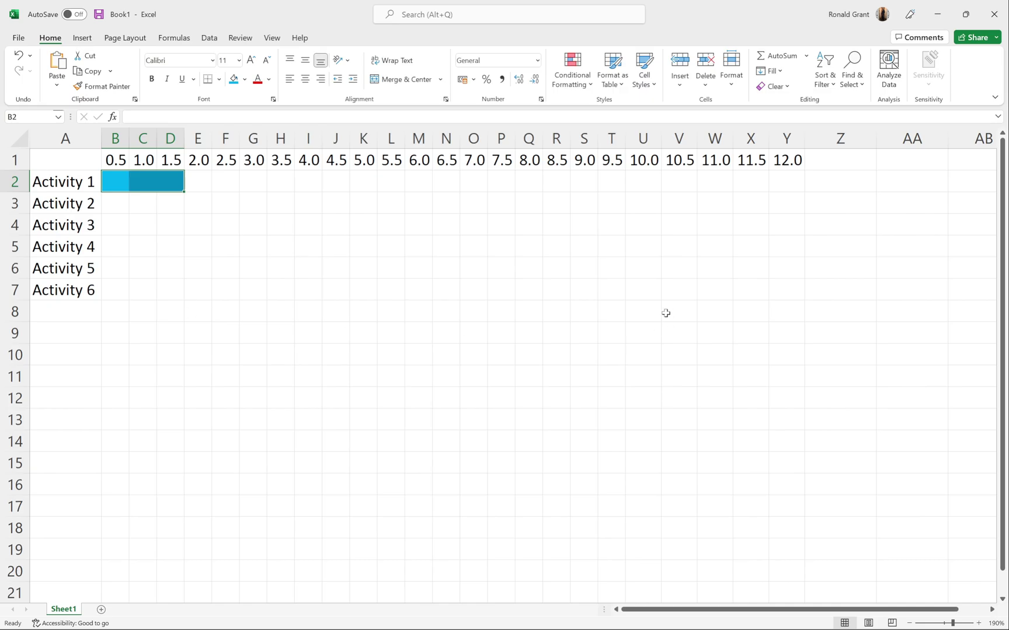
Check Activity 2's advised time in the question paper in Chrome, and fill cells E3 to G3 light blue in Excel.
key(alt+Tab)
scroll(617, 337, down, 2)
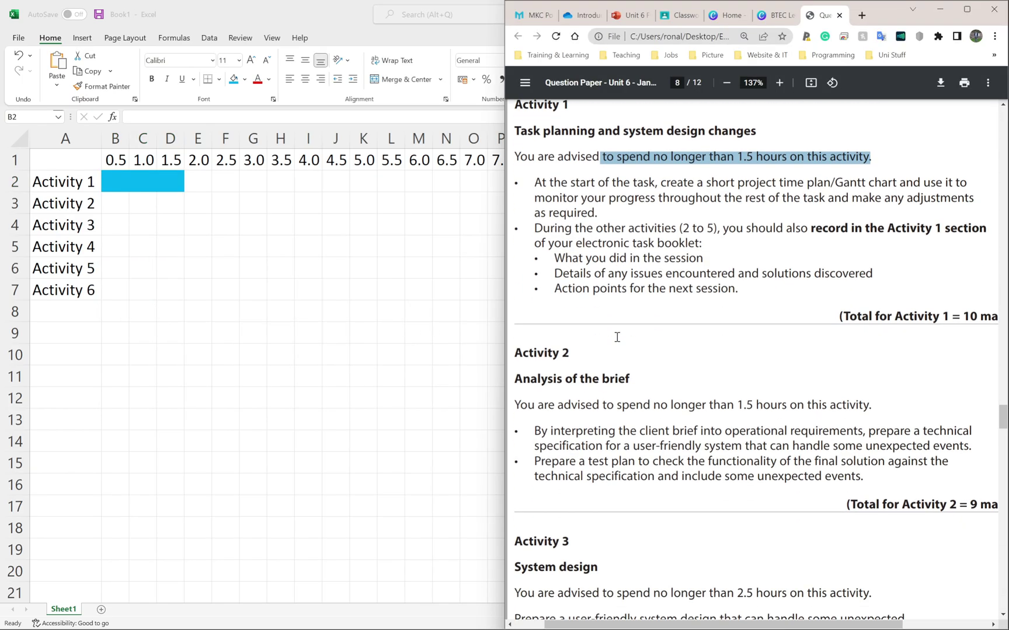
scroll(617, 338, down, 1)
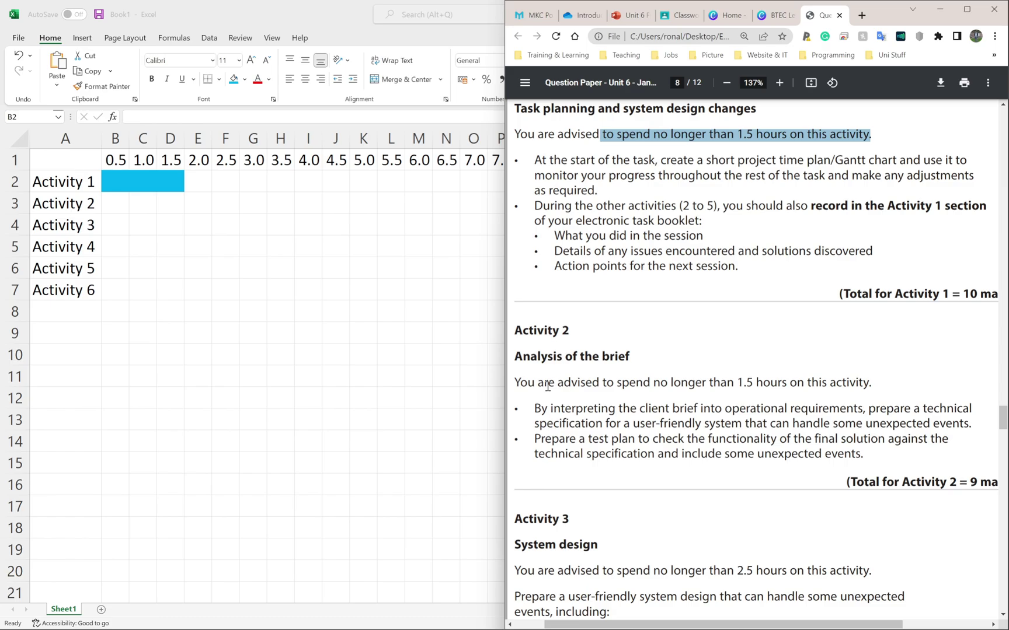
drag(516, 384, 870, 384)
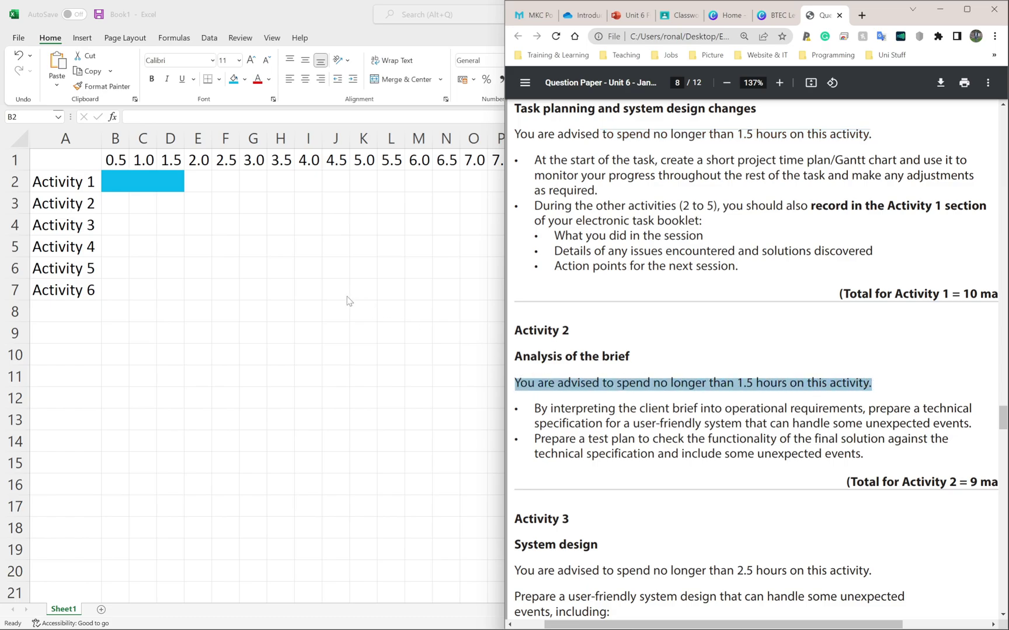
key(alt+Tab)
click(198, 231)
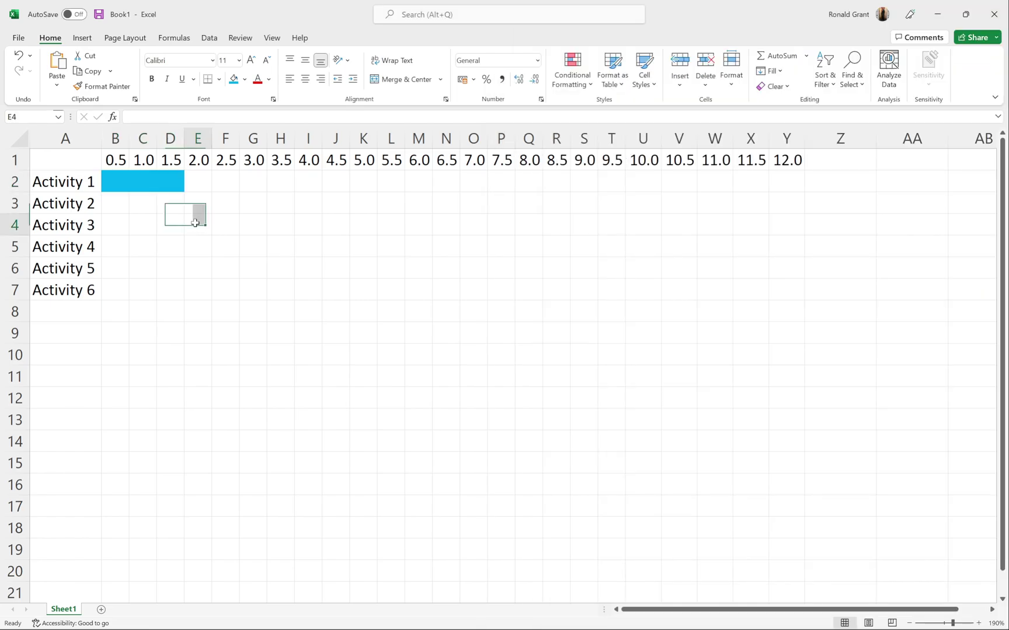
click(199, 207)
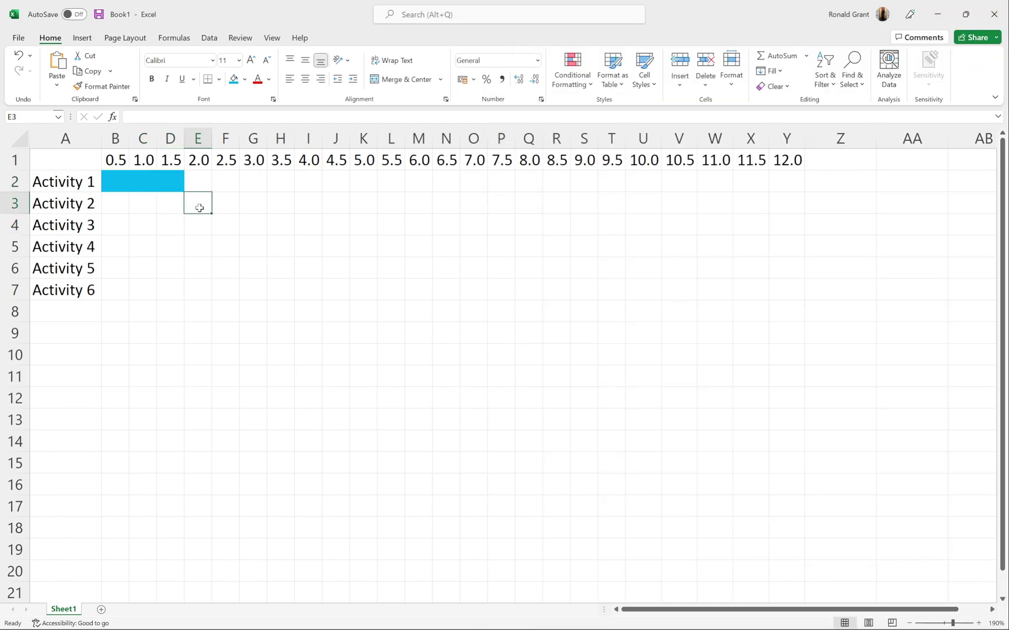
drag(203, 206, 252, 205)
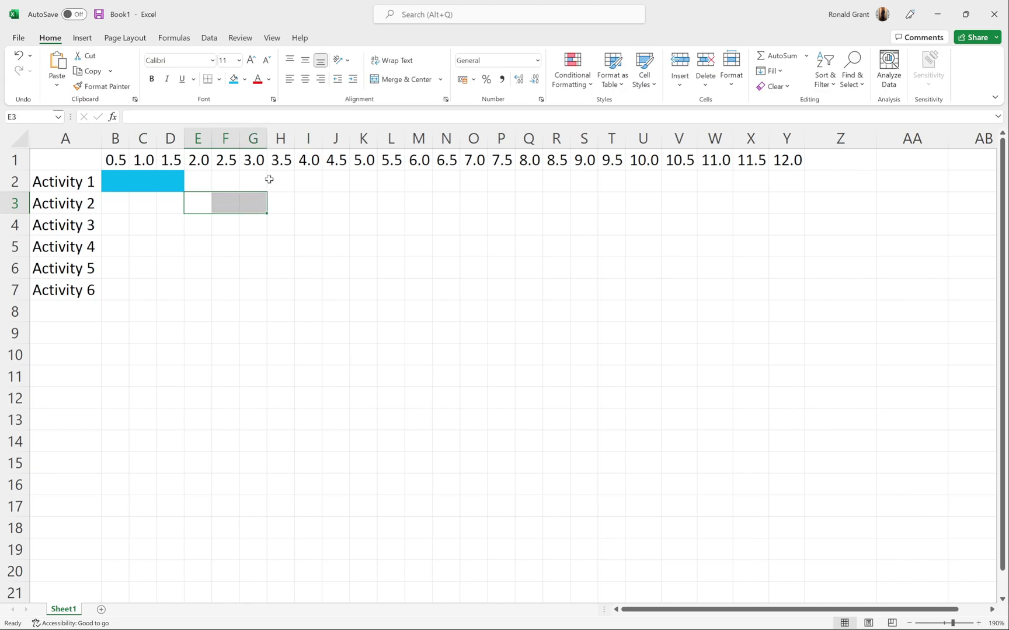
click(234, 81)
click(252, 252)
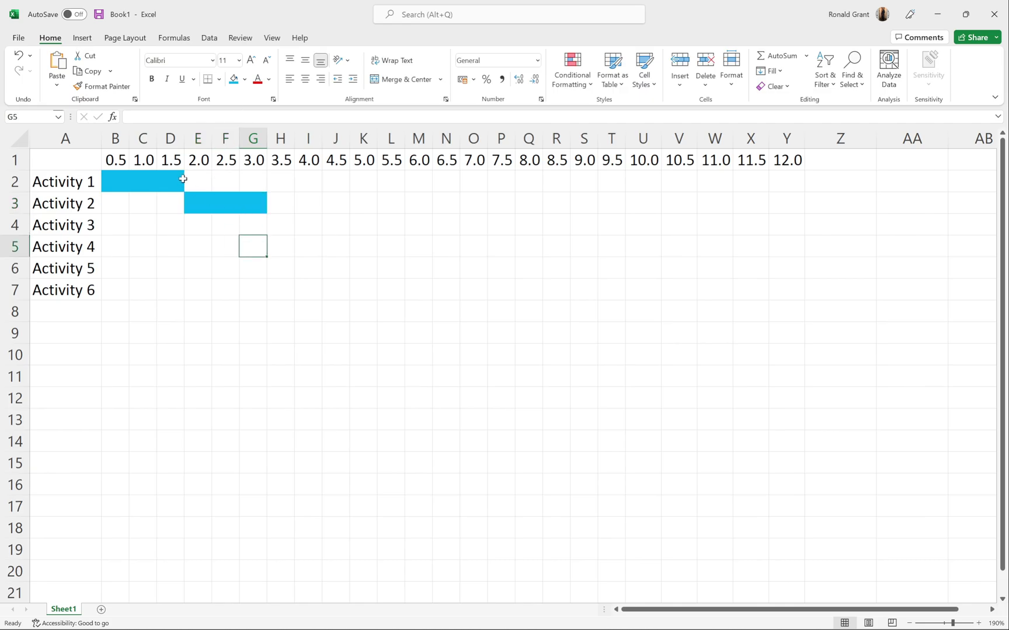
Check Activity 3's advised time in the question paper in Chrome, and fill cells H4 to L4 light blue in Excel.
key(alt+Tab)
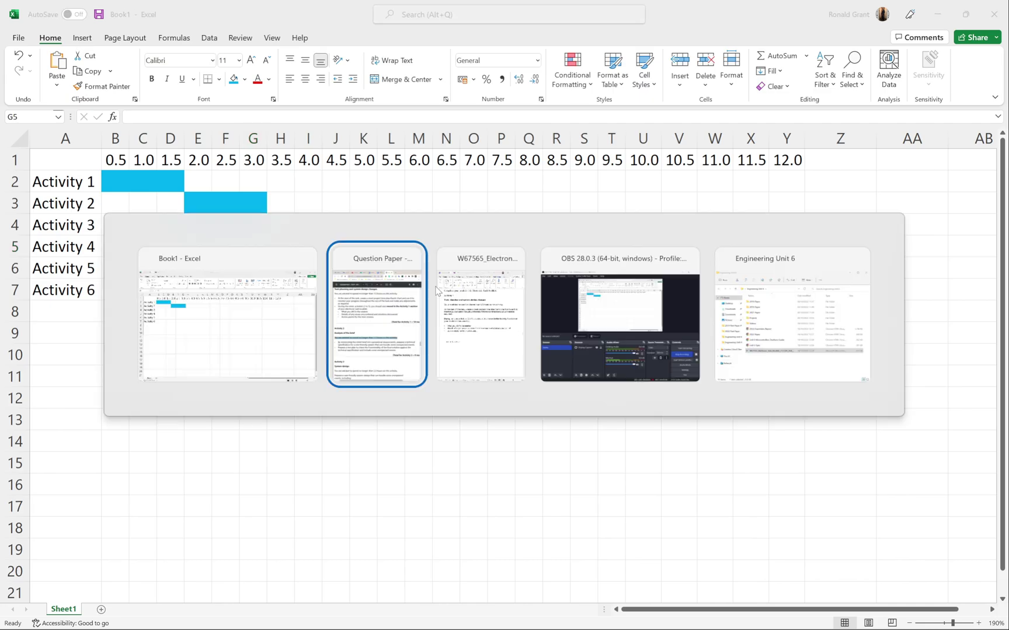
scroll(651, 400, down, 3)
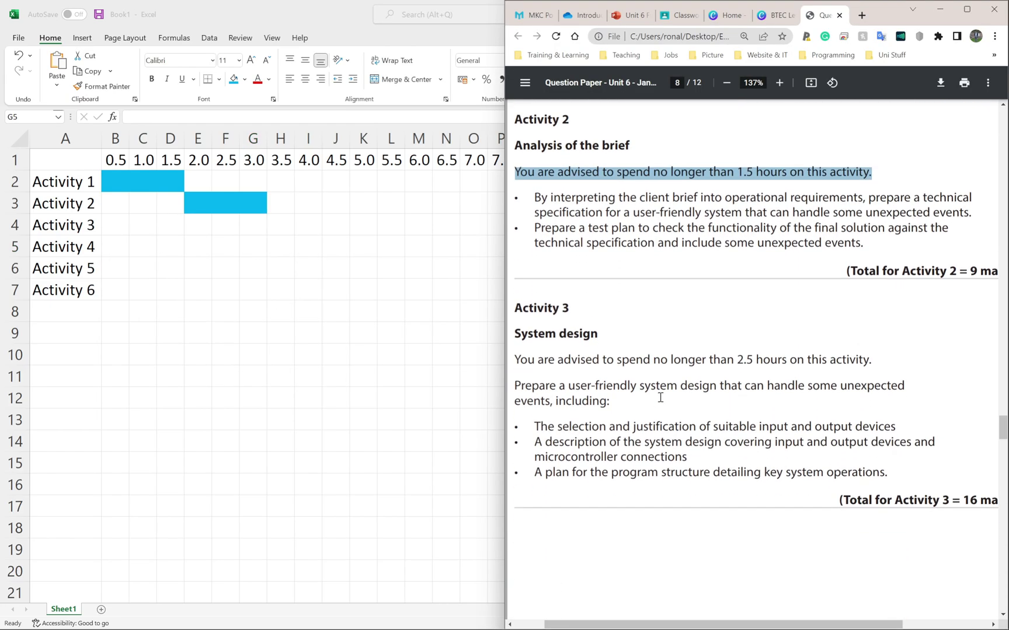
scroll(531, 395, up, 1)
drag(516, 394, 870, 392)
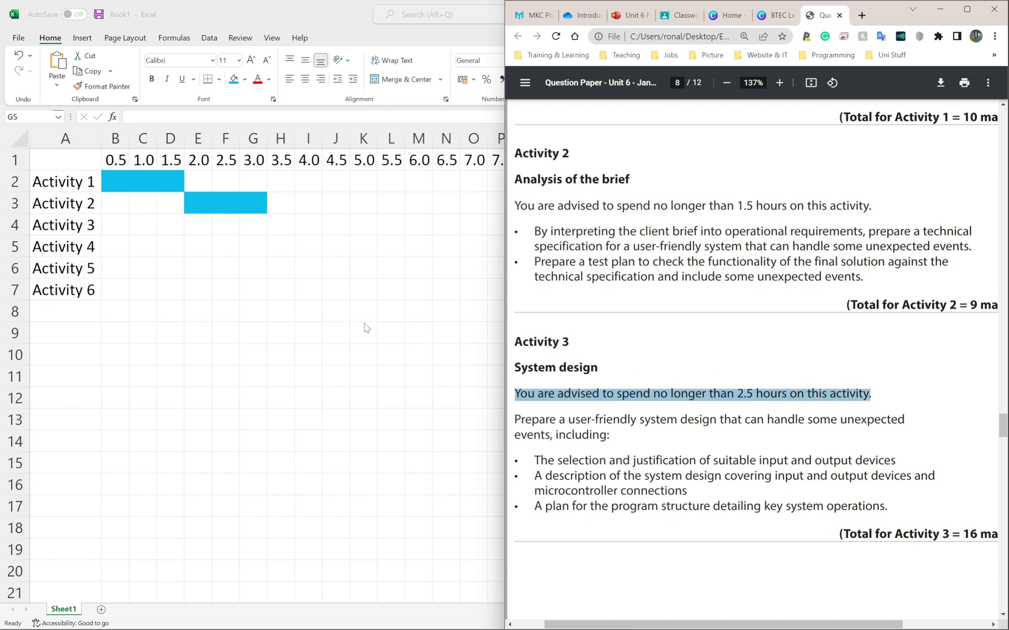
key(alt+Tab)
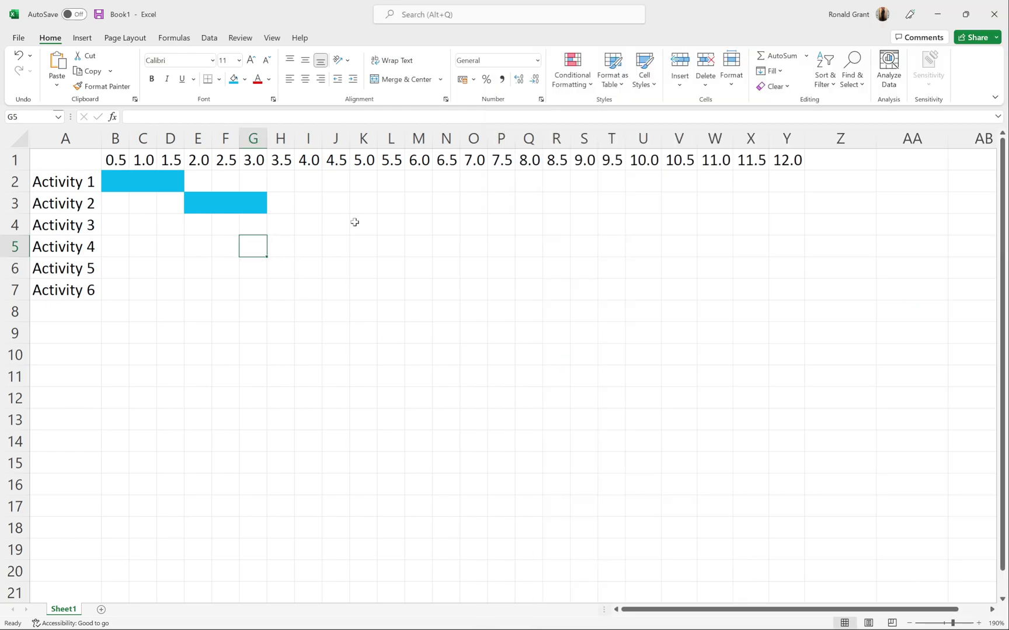
click(284, 224)
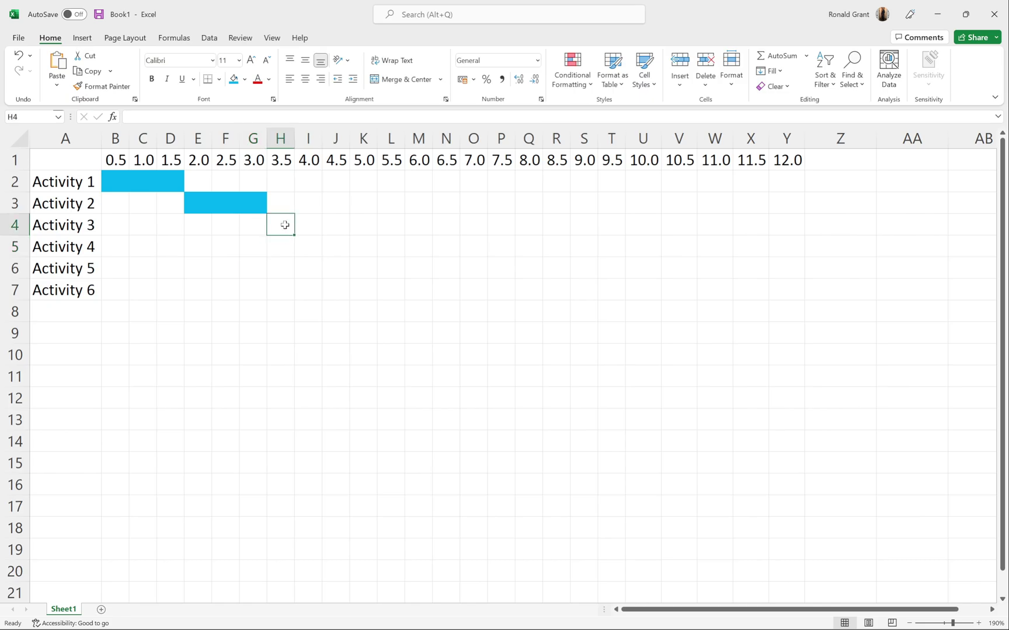
drag(281, 224, 380, 224)
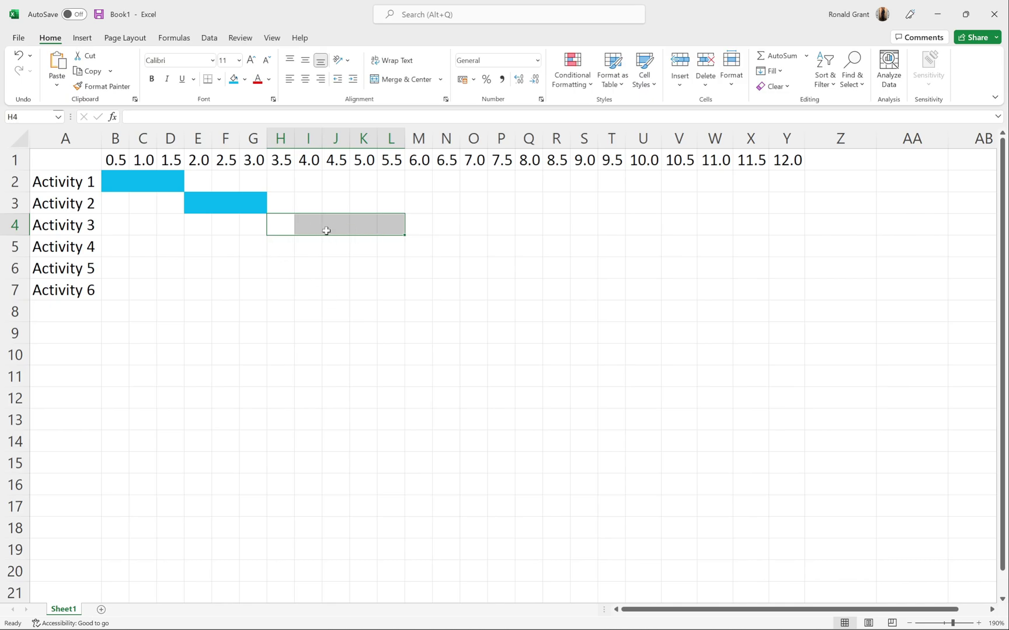
click(233, 79)
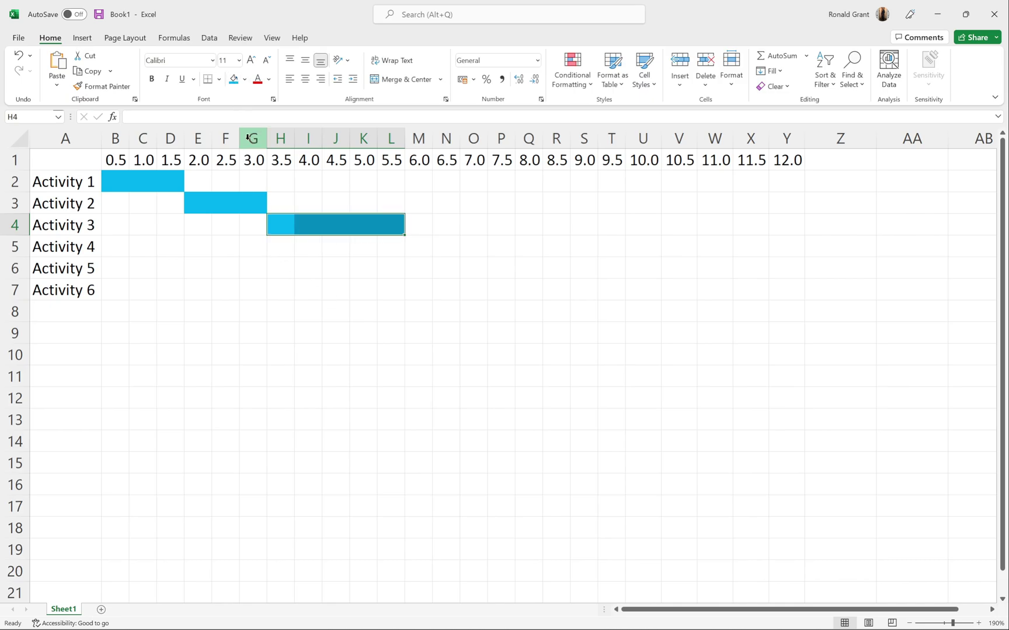
Check Activity 4's advised time in the question paper in Chrome, and fill cells M5 to Q5 light blue in Excel.
key(alt+Tab)
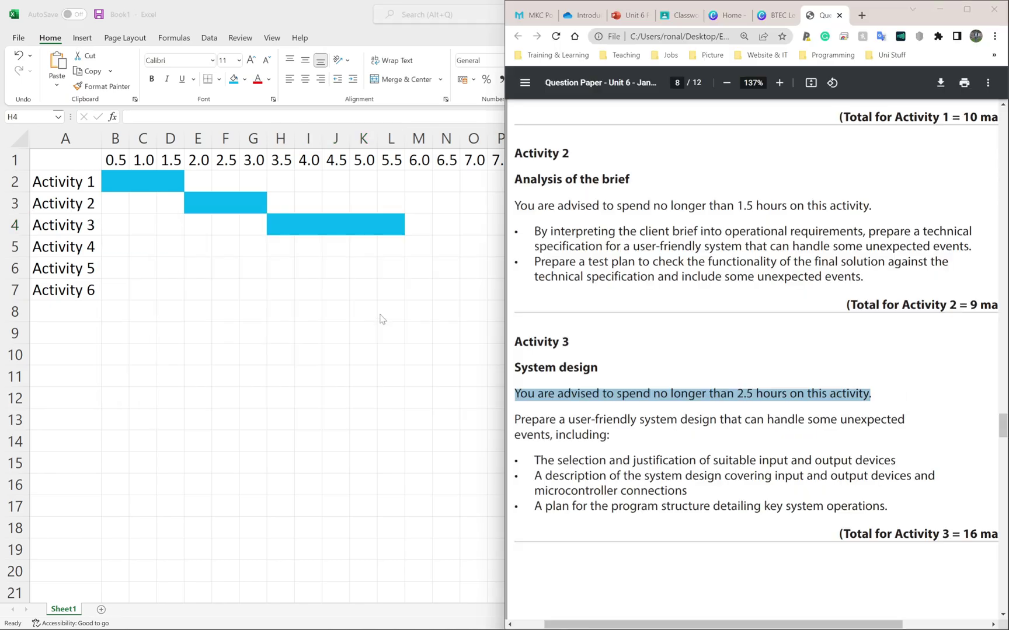
scroll(573, 361, down, 8)
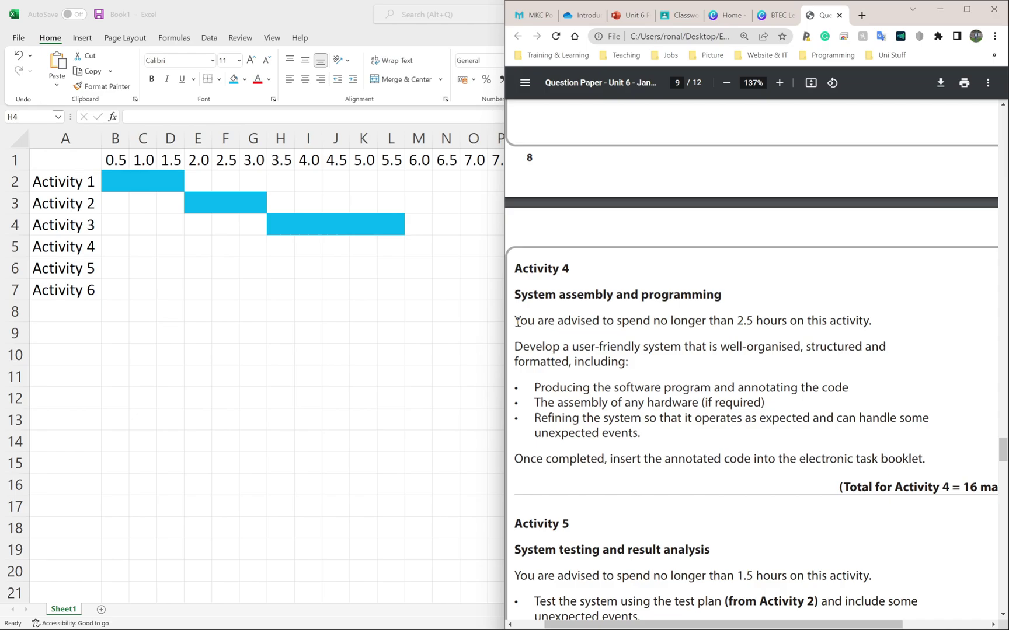
drag(517, 321, 872, 319)
key(alt+Tab)
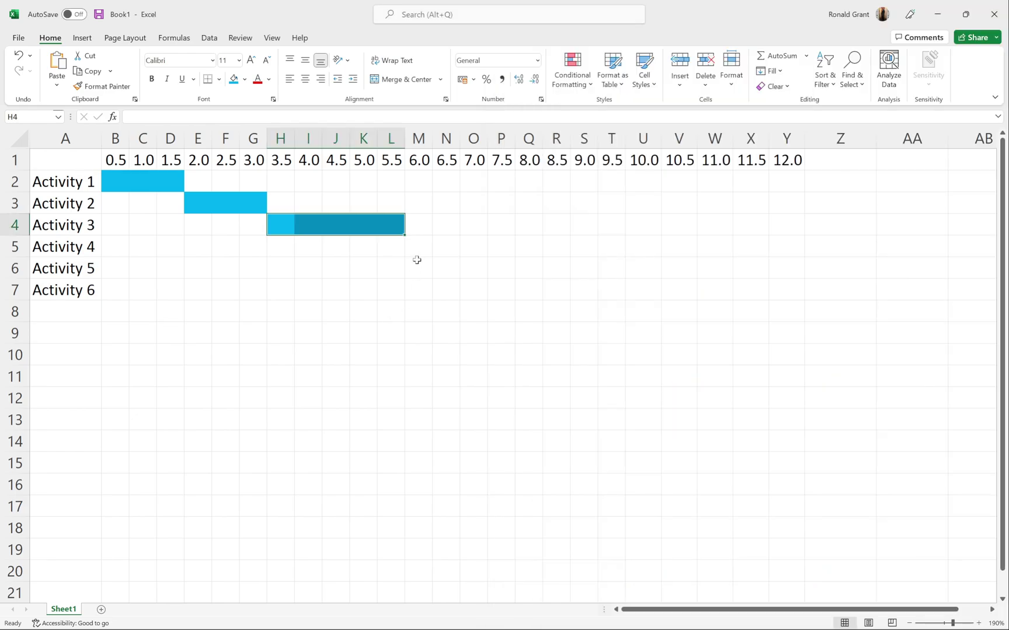
click(420, 250)
drag(417, 248, 521, 244)
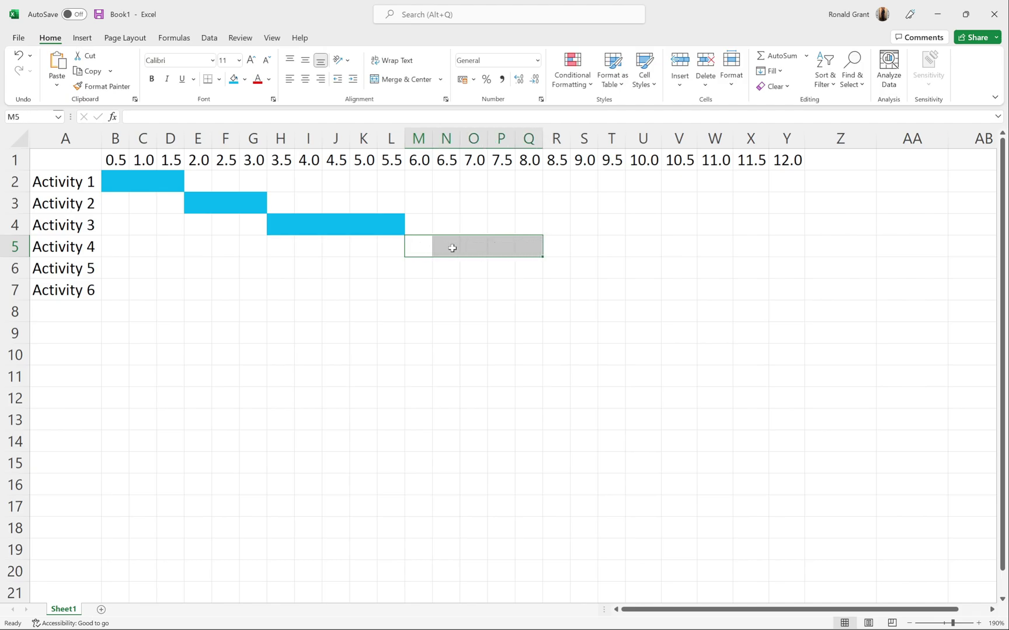
click(234, 78)
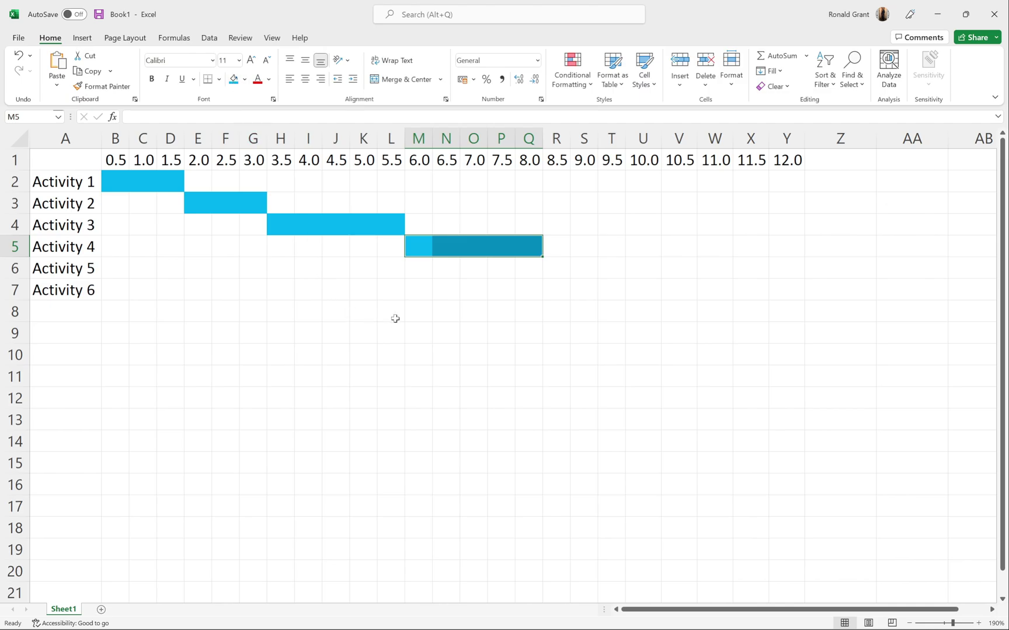
Check Activity 5's advised time in the question paper in Chrome, and fill cells R6 to T6 light blue in Excel.
key(alt+Tab)
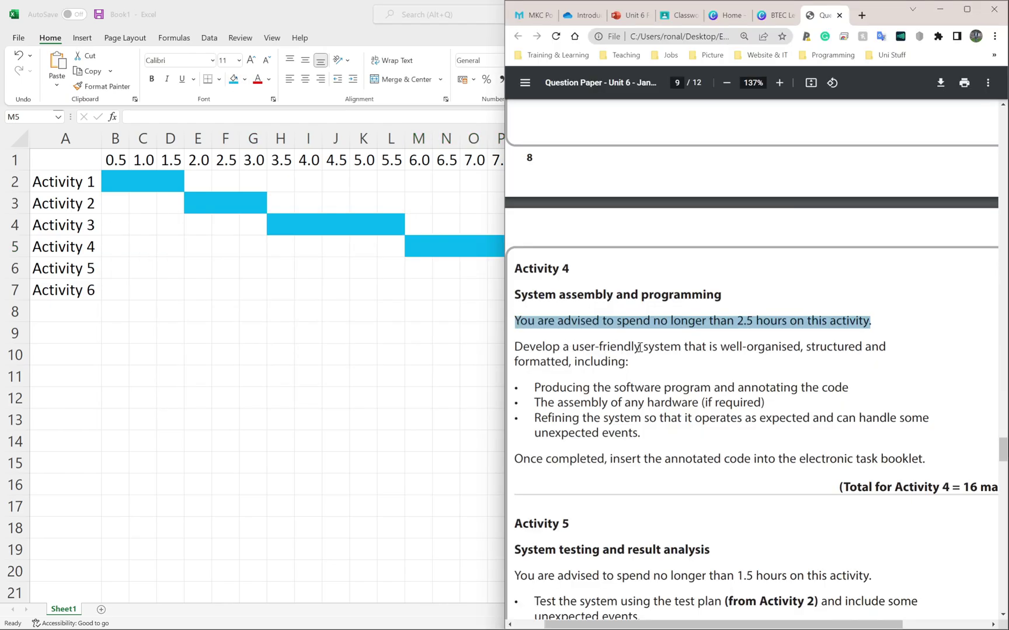
scroll(552, 283, down, 6)
drag(518, 280, 872, 284)
key(alt+Tab)
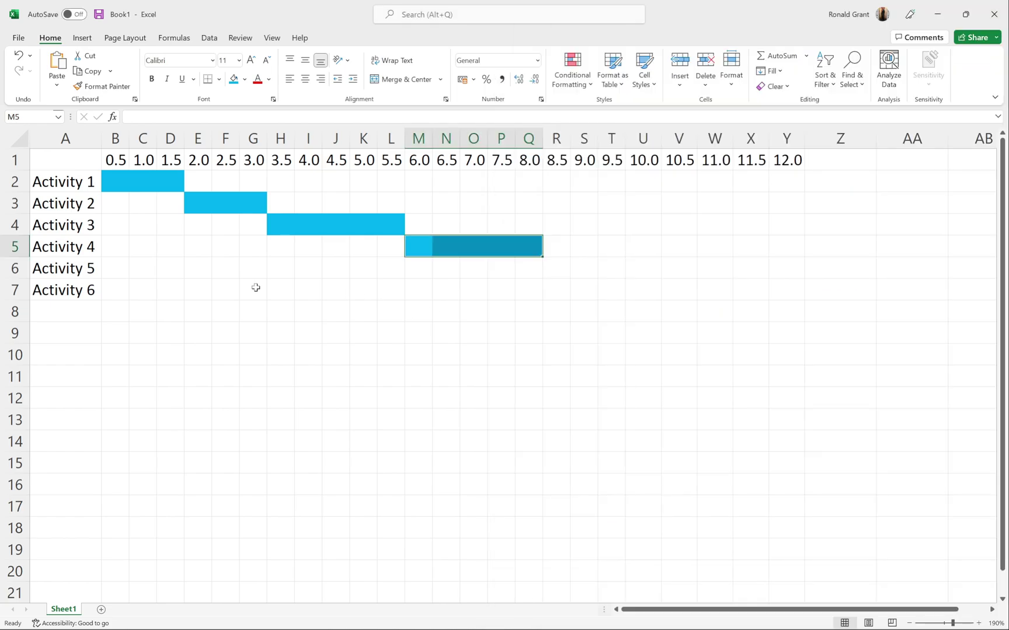
click(553, 274)
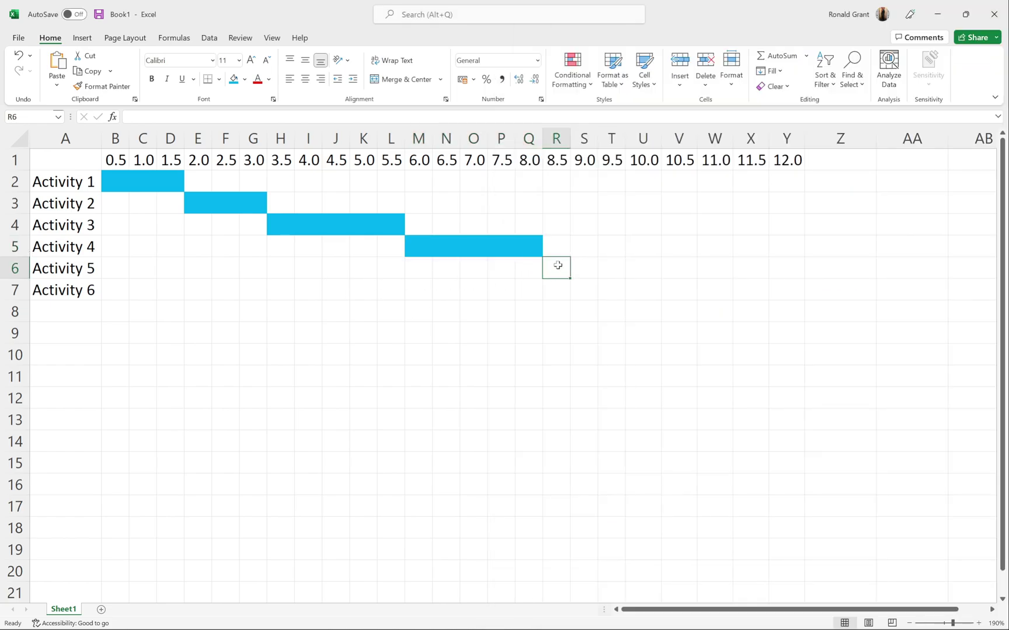
click(28, 268)
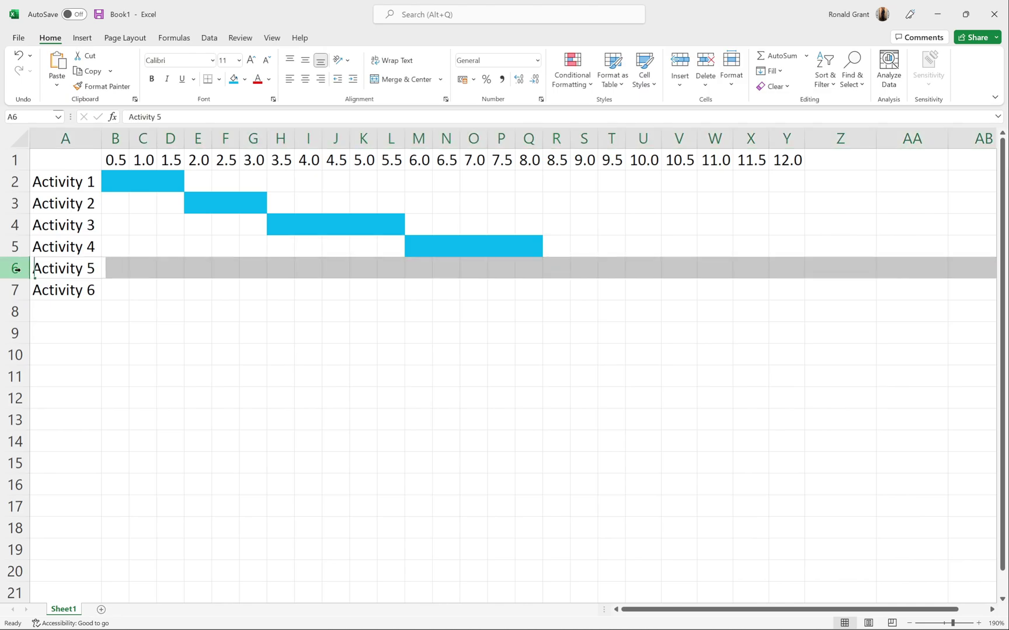
click(565, 273)
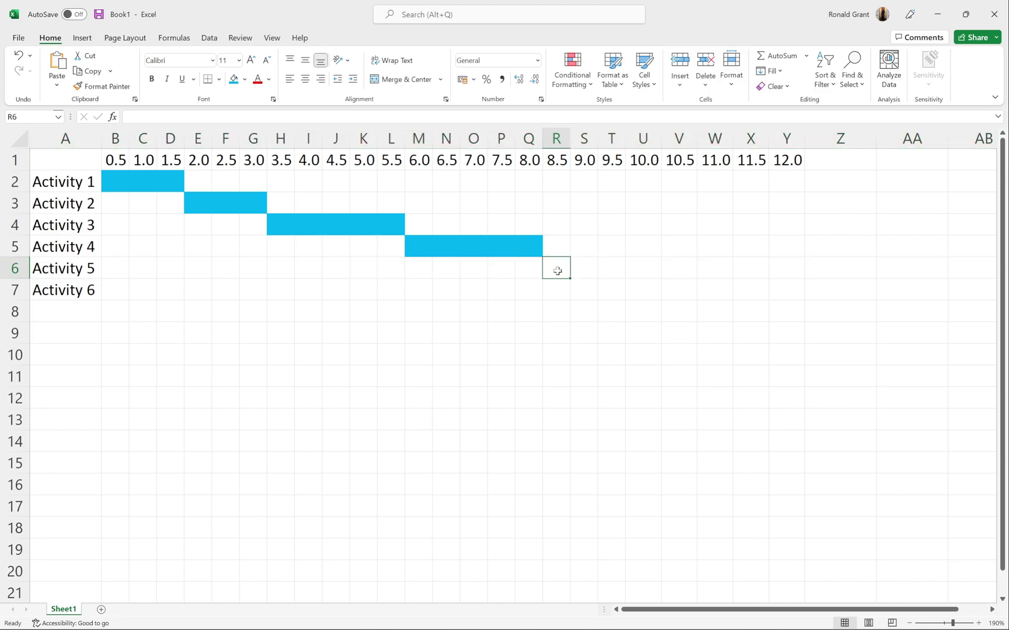
key(alt+Tab)
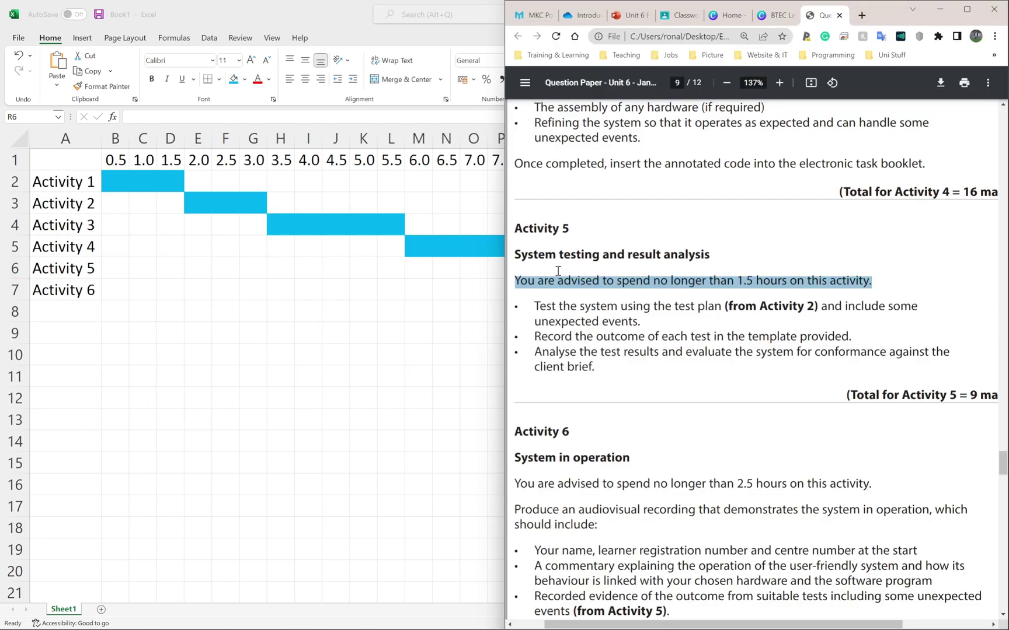
key(alt+Tab)
drag(553, 265, 607, 268)
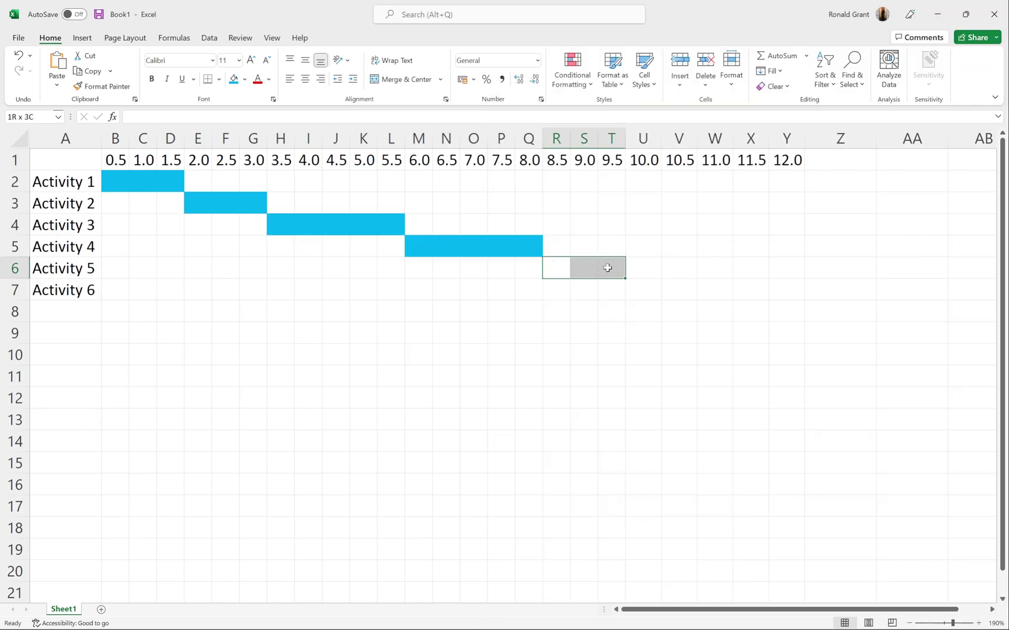
click(235, 80)
Check Activity 6's advised time in the question paper in Chrome, and fill cells U7 to Y7 light blue in Excel.
click(649, 289)
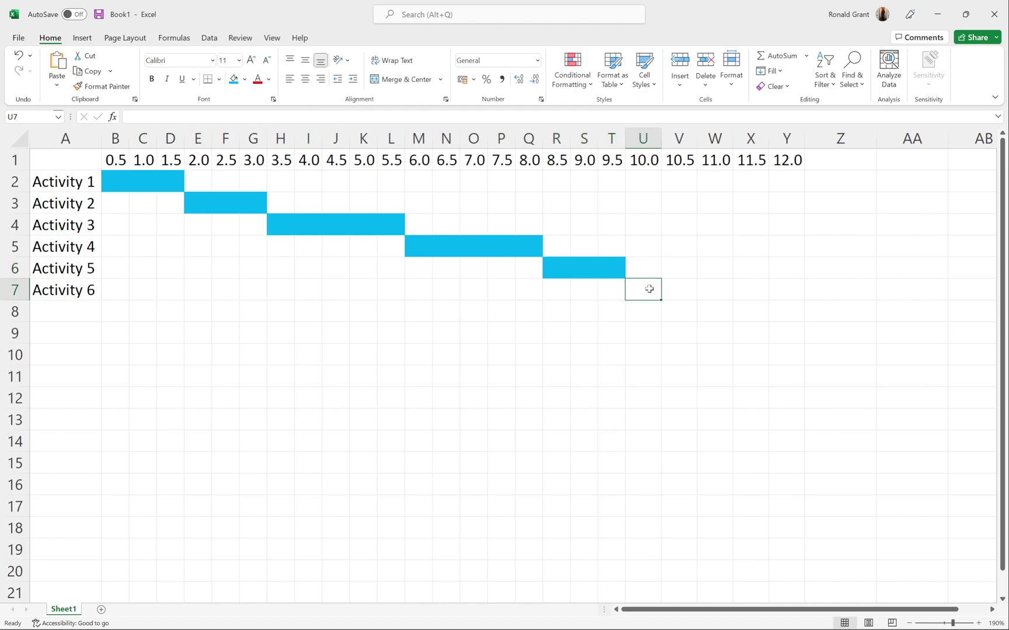
key(alt+Tab)
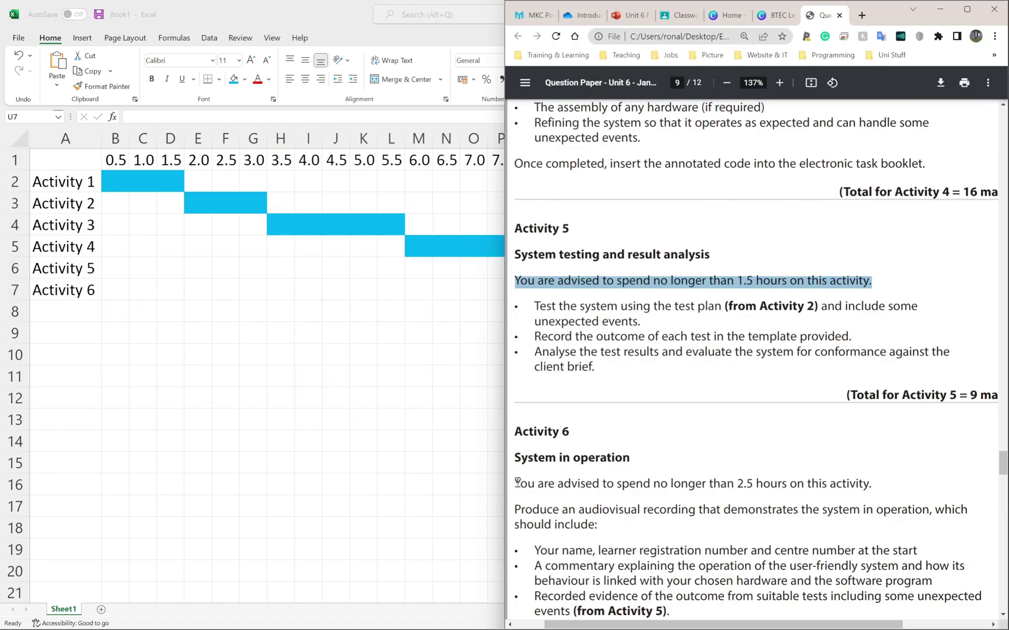
drag(518, 483, 884, 477)
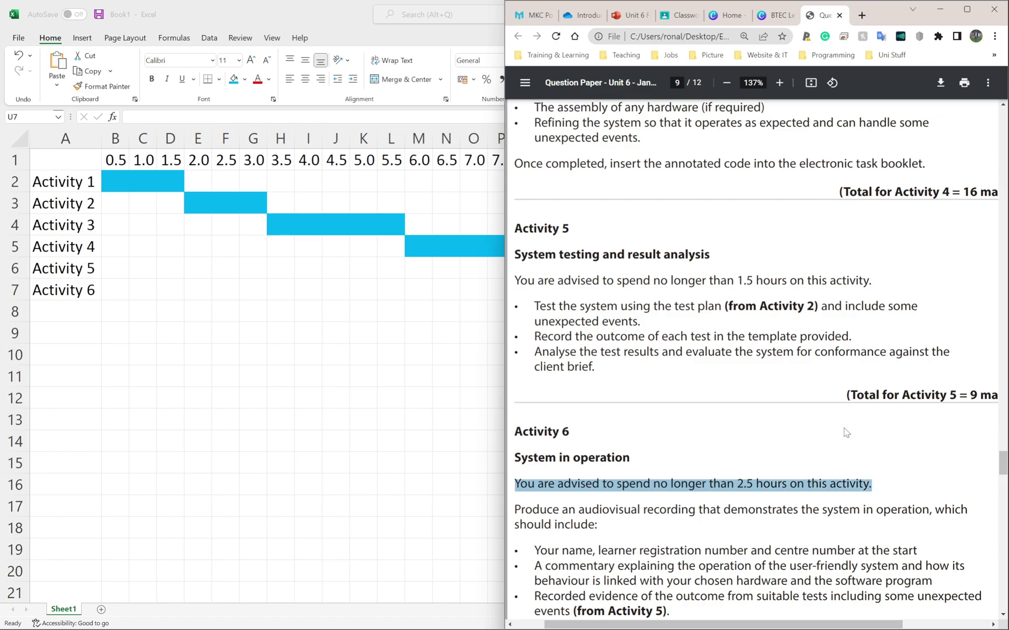
key(alt+Tab)
drag(651, 290, 773, 292)
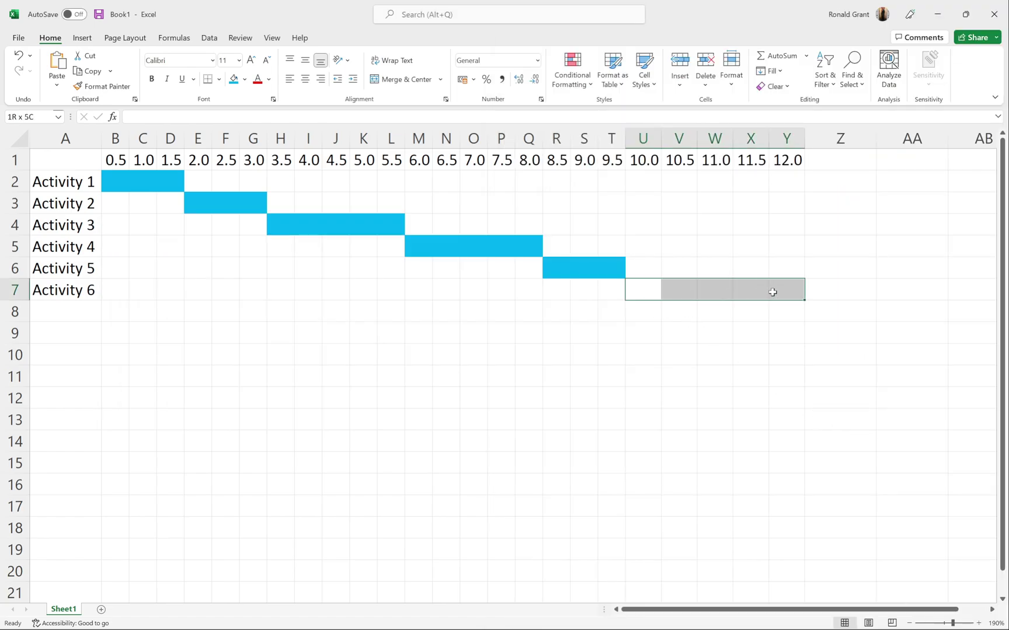
click(234, 80)
click(334, 325)
click(399, 502)
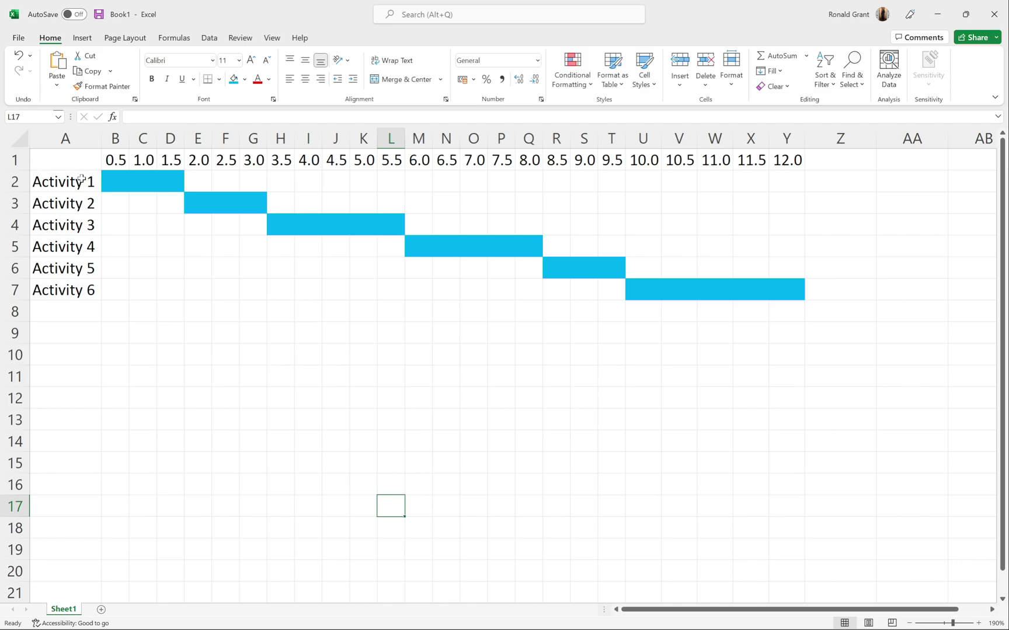
click(171, 374)
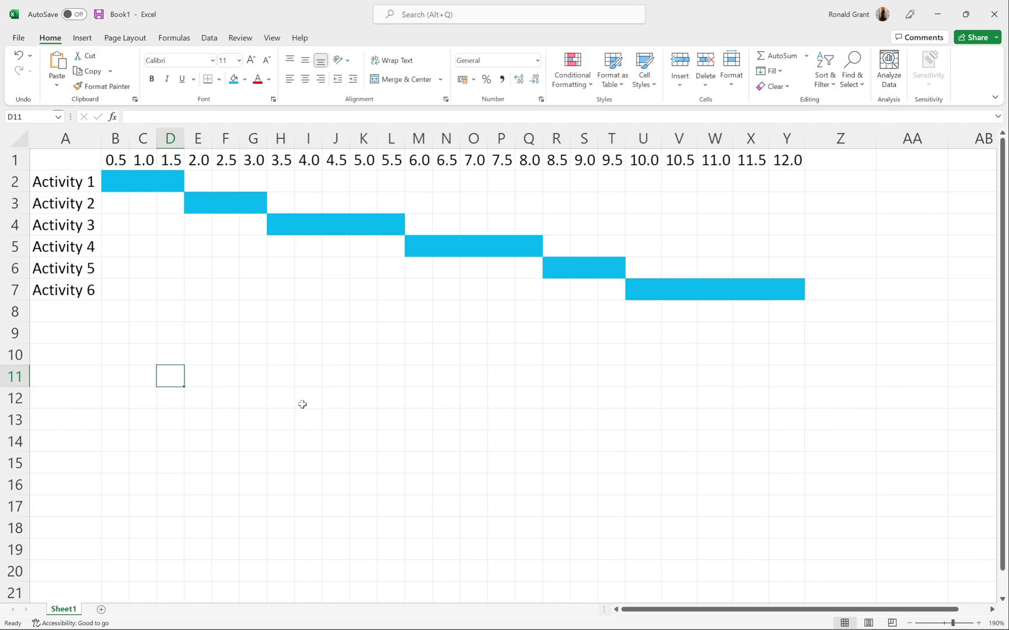
click(166, 421)
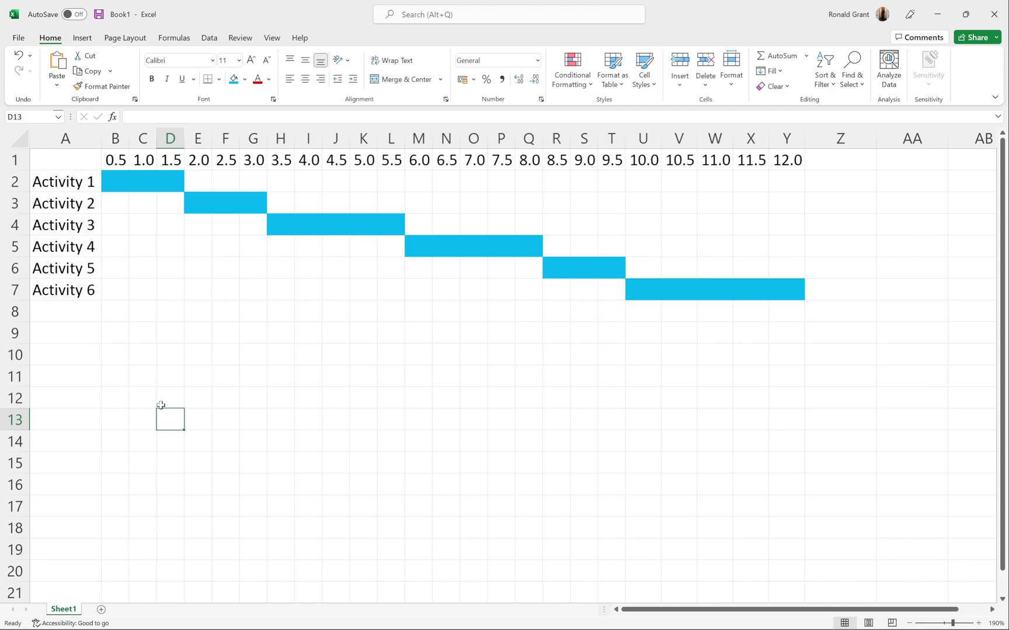
key(super)
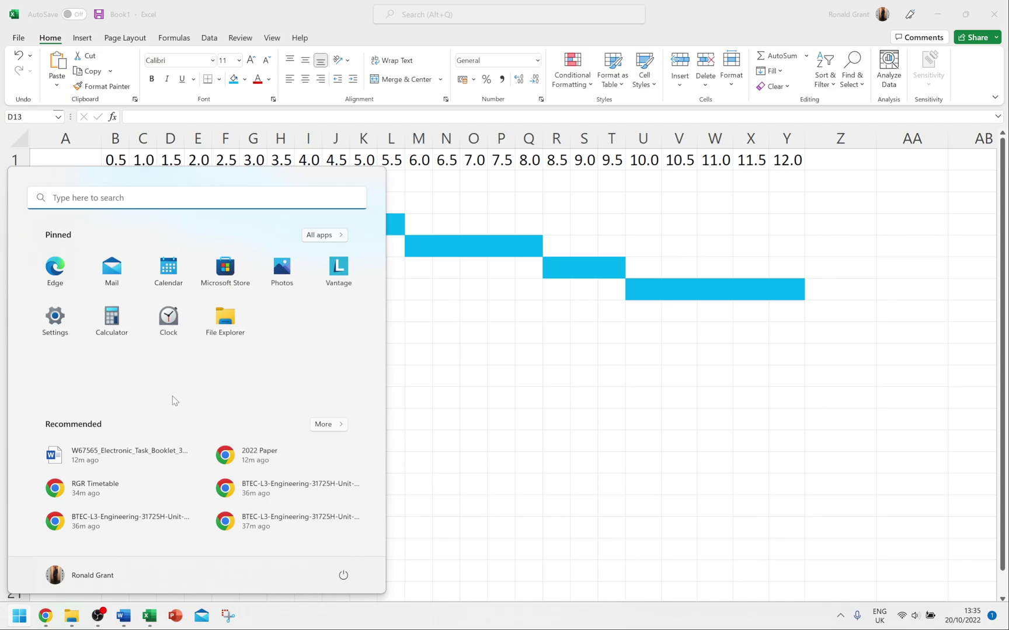
text(snip)
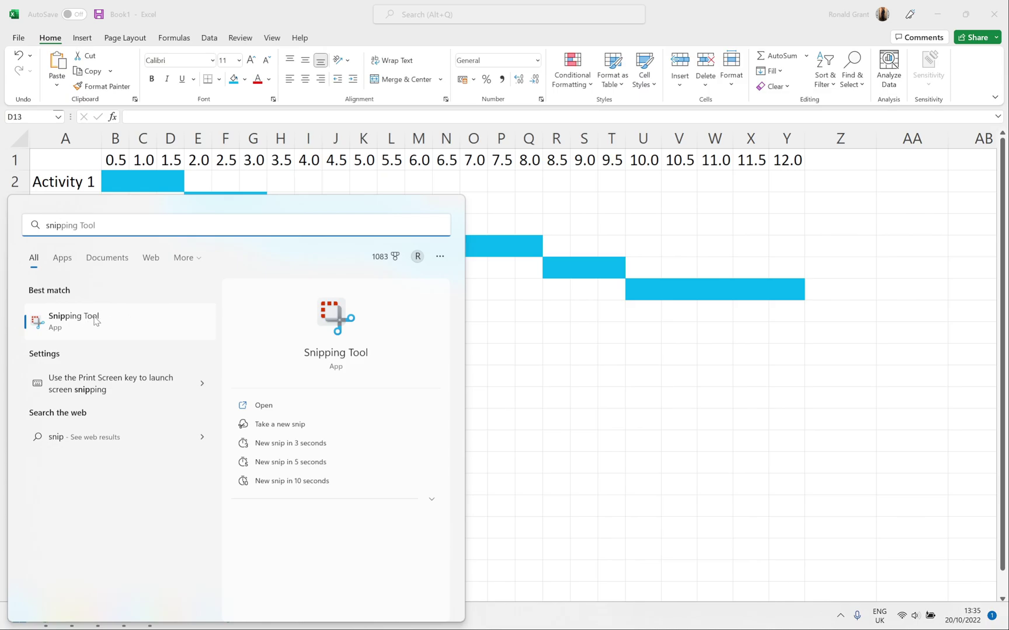
key(Escape)
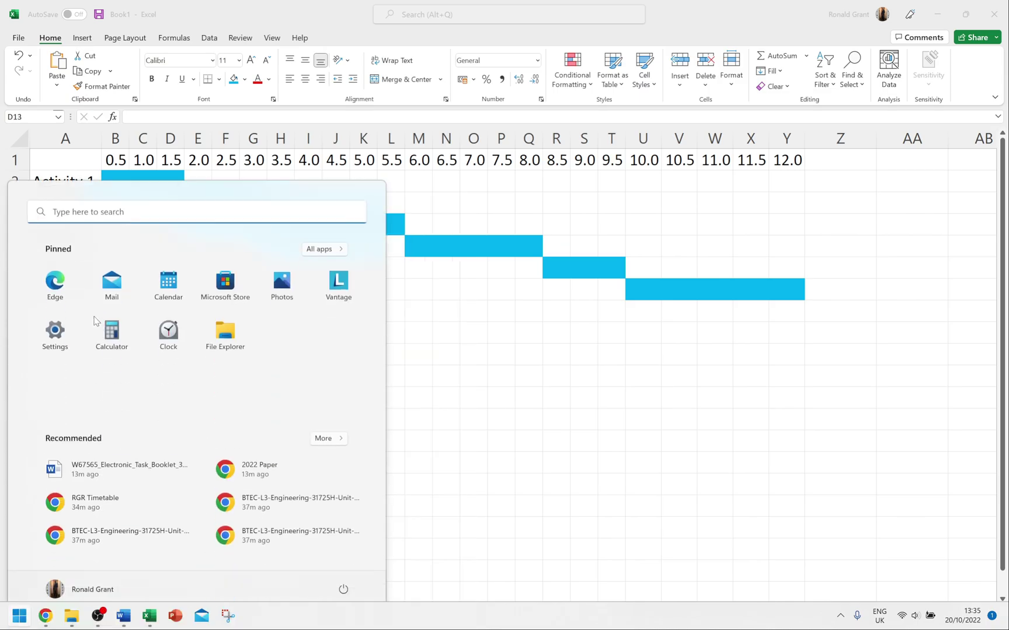
key(Escape)
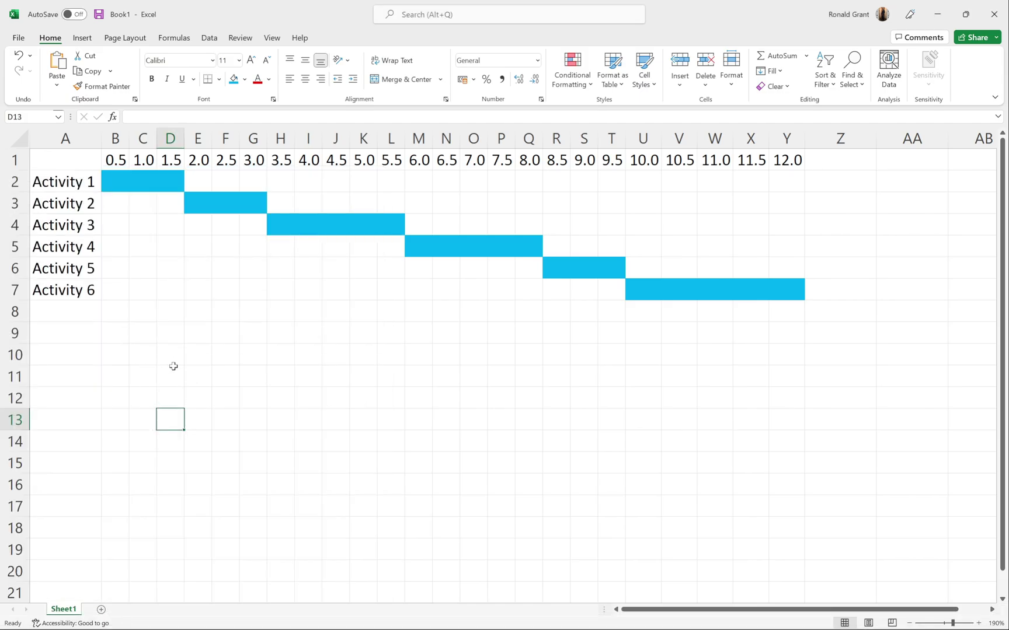
Open Snipping Tool and capture a rectangular snip of the Gantt chart from the time headings down to the Activity 6 row.
key(super)
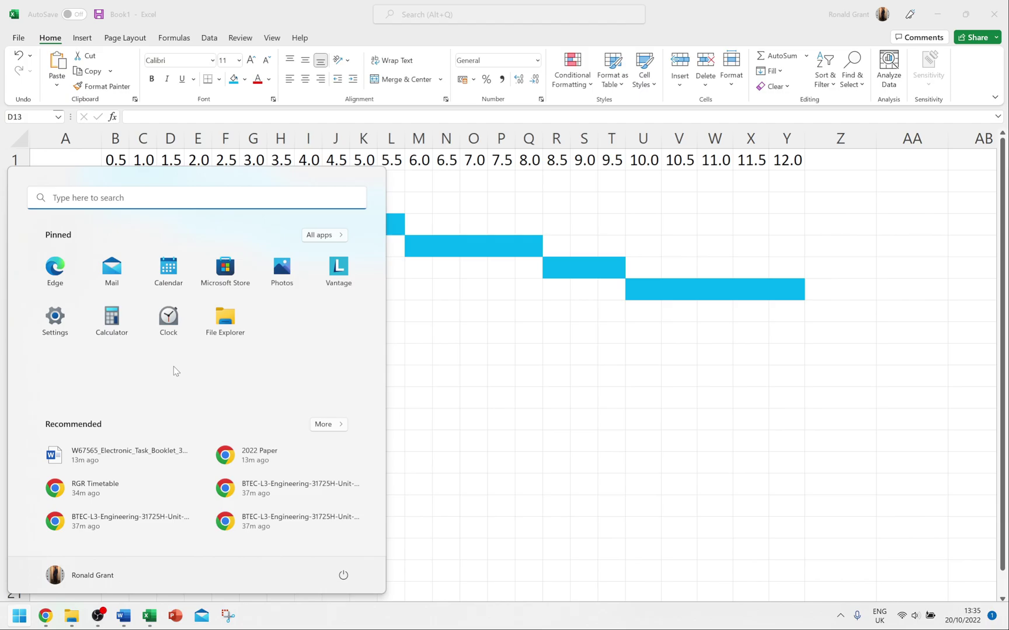
text(snip)
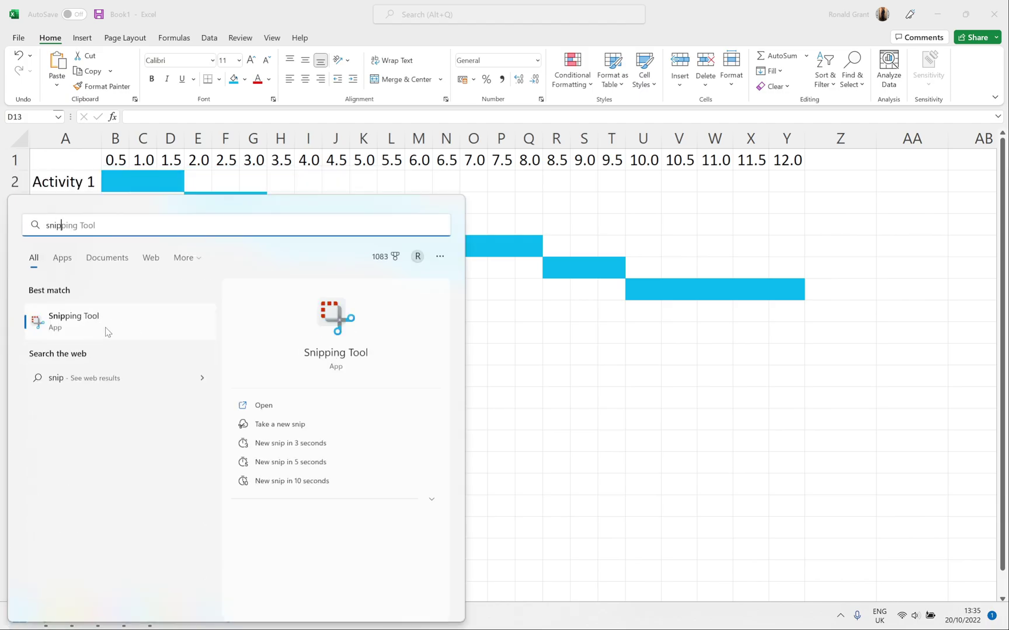
click(60, 325)
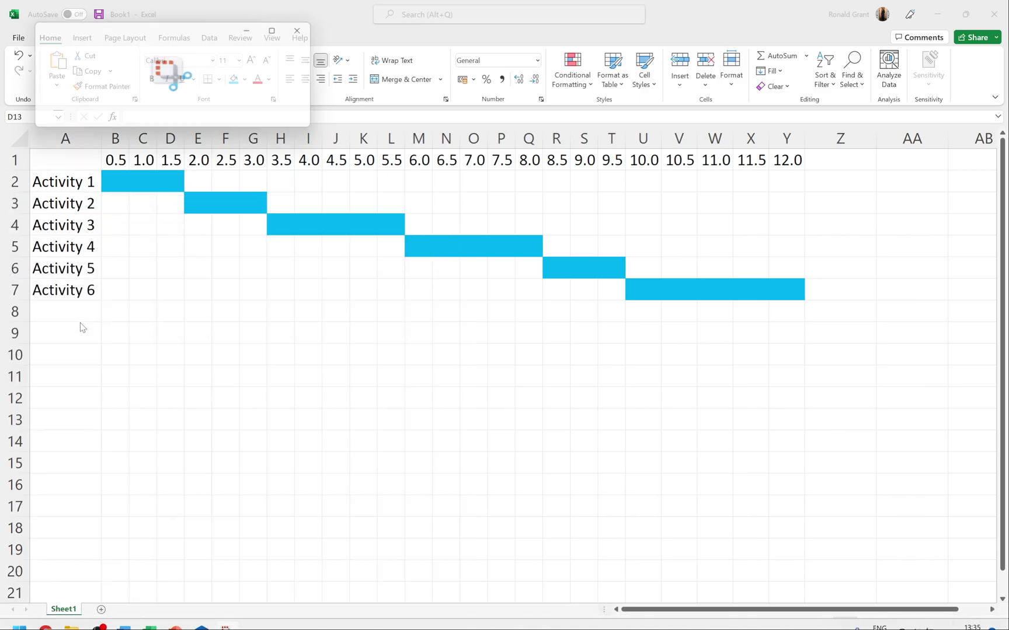
drag(169, 33, 230, 26)
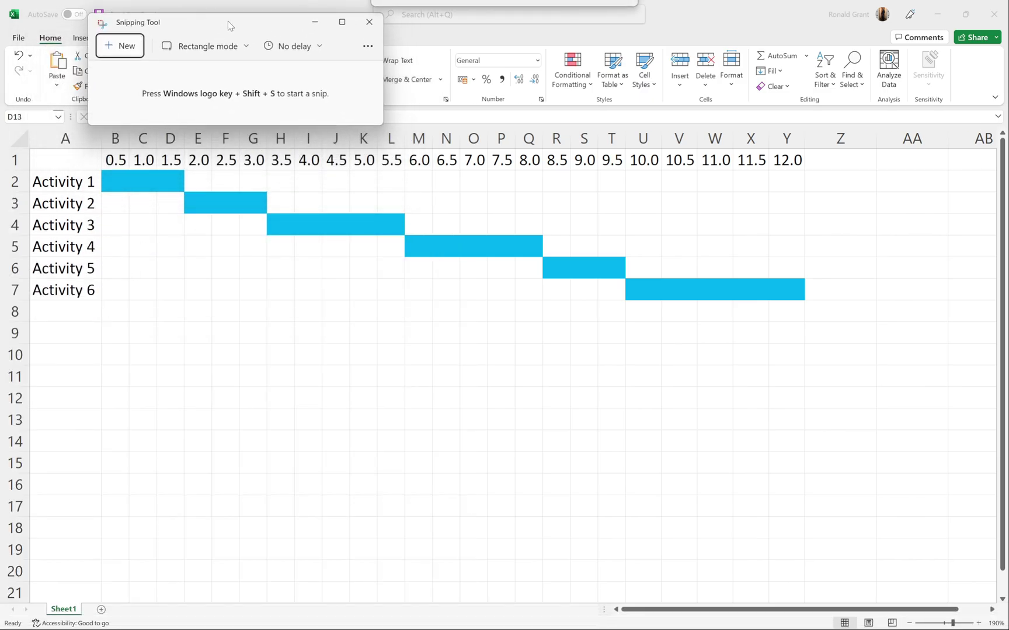
click(119, 45)
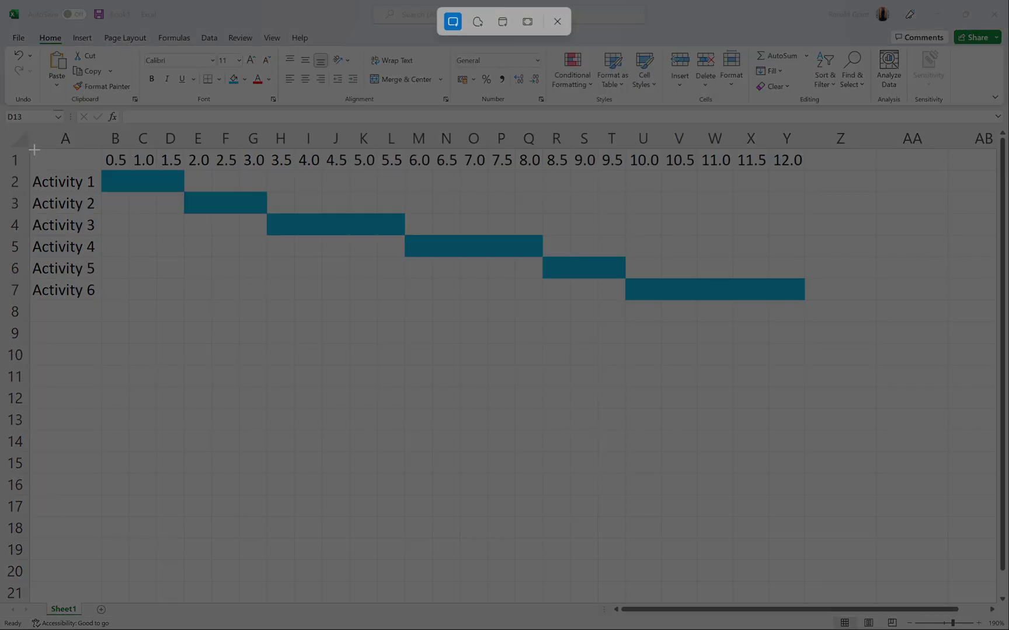
drag(31, 149, 812, 306)
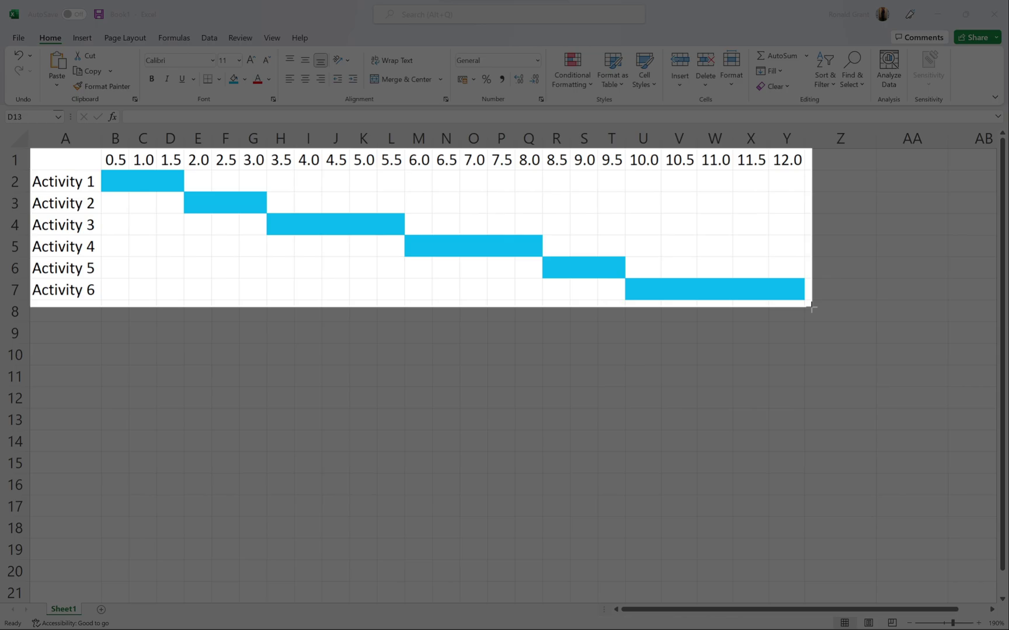
drag(811, 306, 811, 307)
Switch to the electronic task booklet in Word at the Initial Task Plan box and maximise its window.
key(alt+Tab)
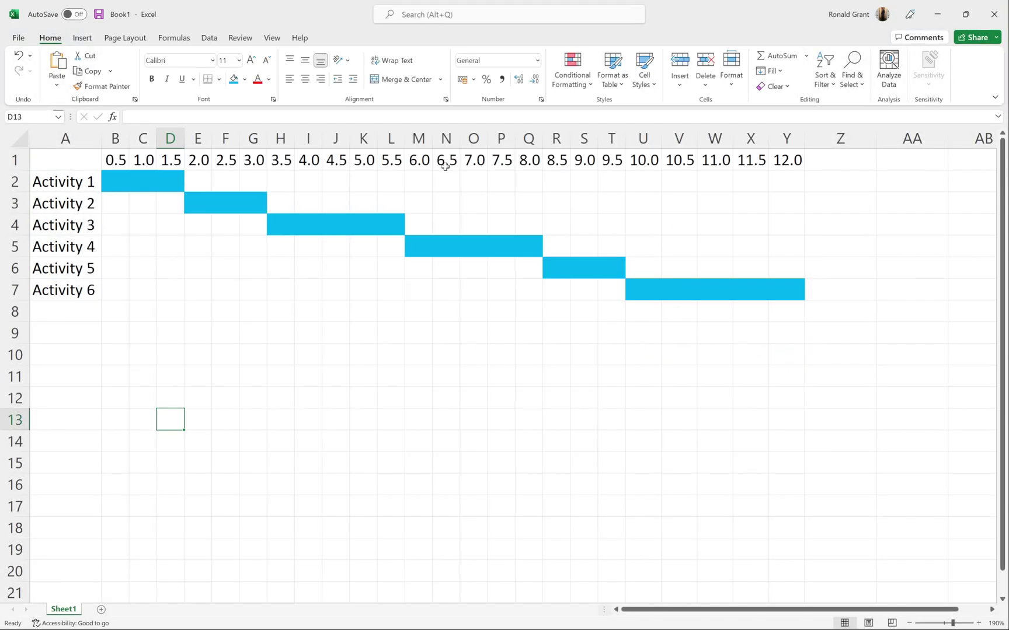
key(alt+Tab)
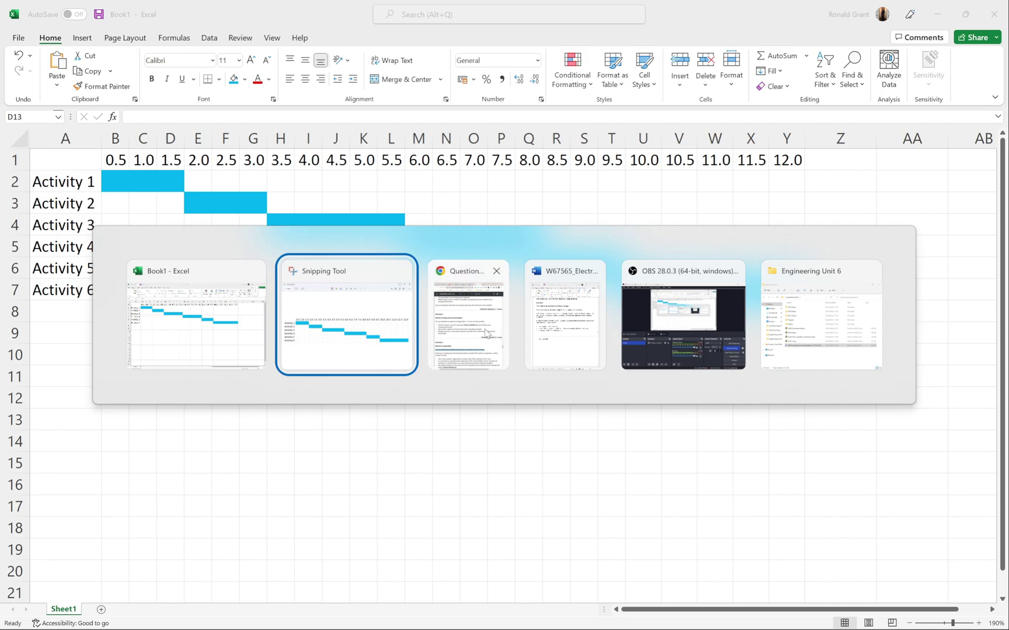
key(Escape)
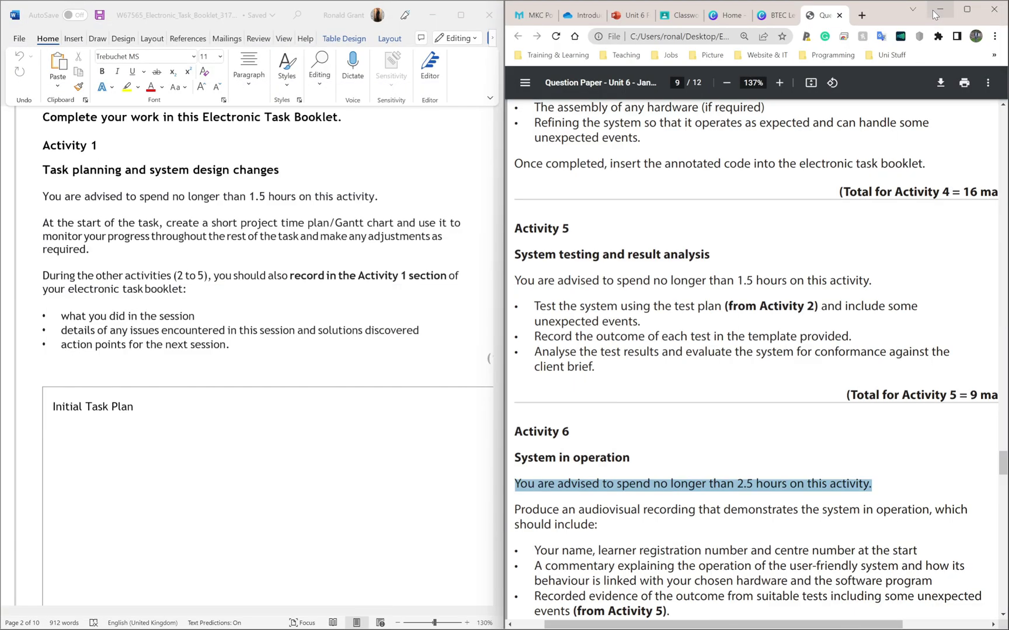
click(937, 14)
click(100, 442)
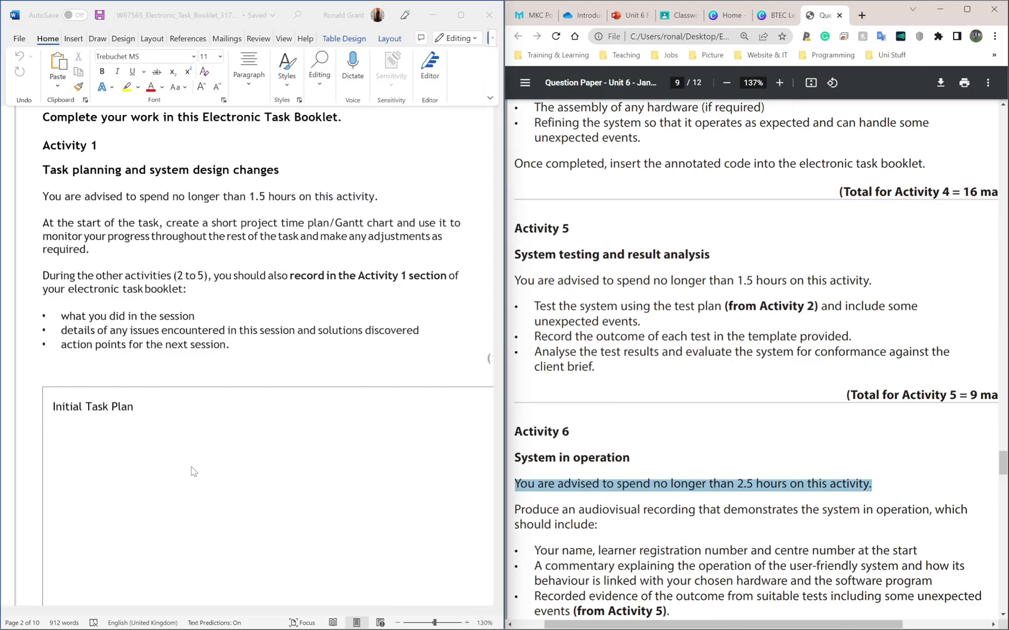
scroll(149, 418, down, 2)
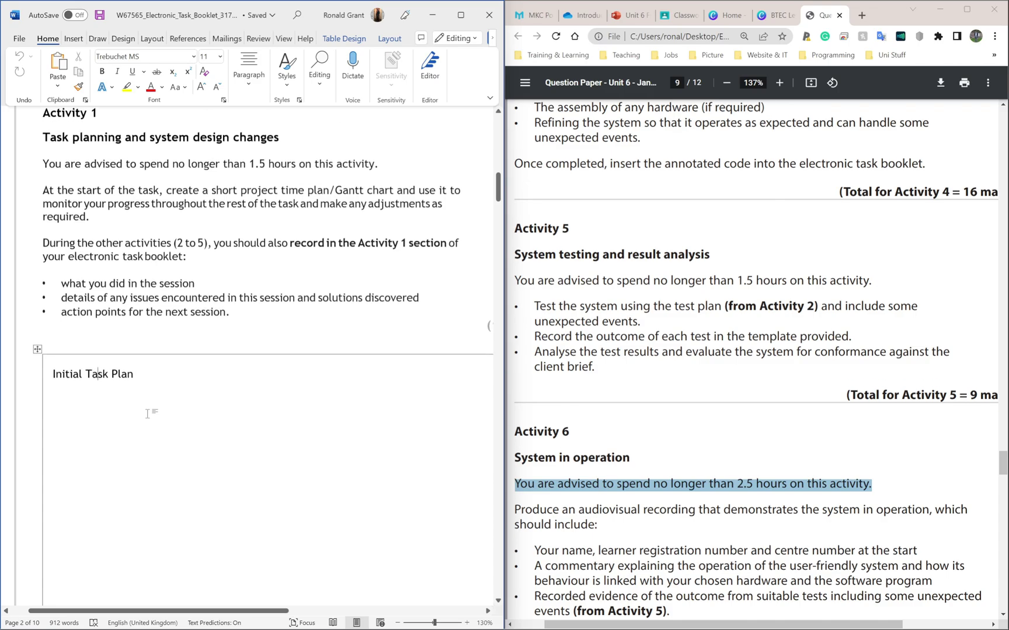
click(460, 17)
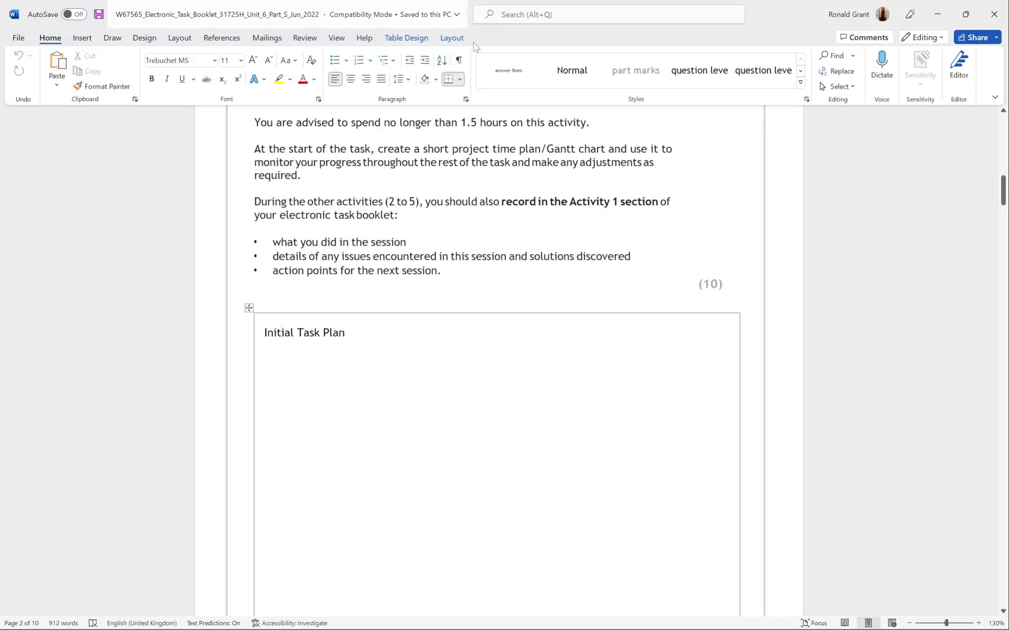
Paste the captured chart below the Initial Task Plan heading, leaving a blank line, and shrink it to fit inside the answer box.
key(Return)
key(Return)
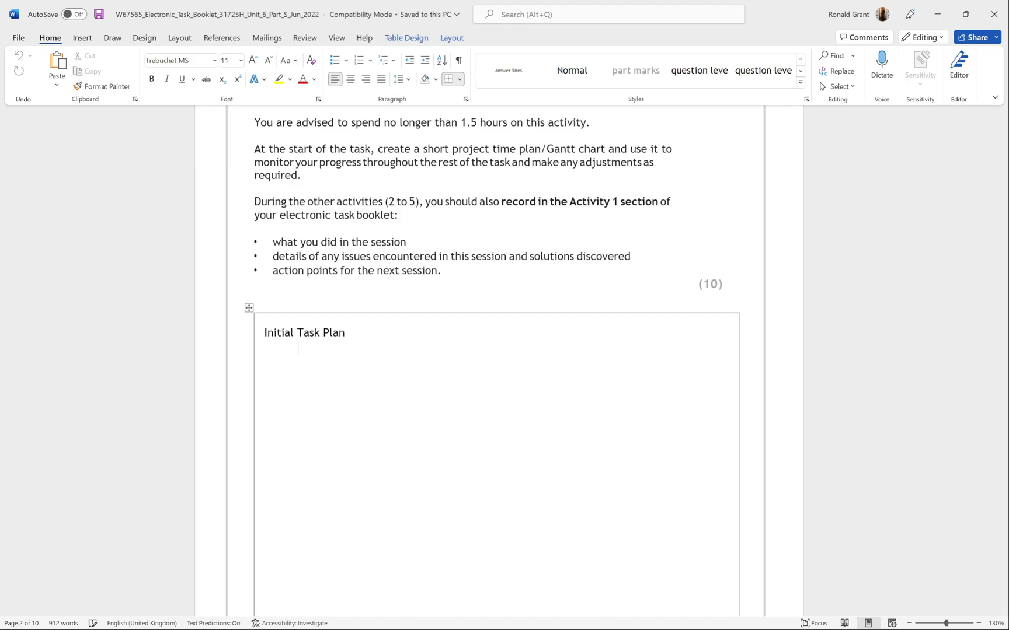
right_click(271, 383)
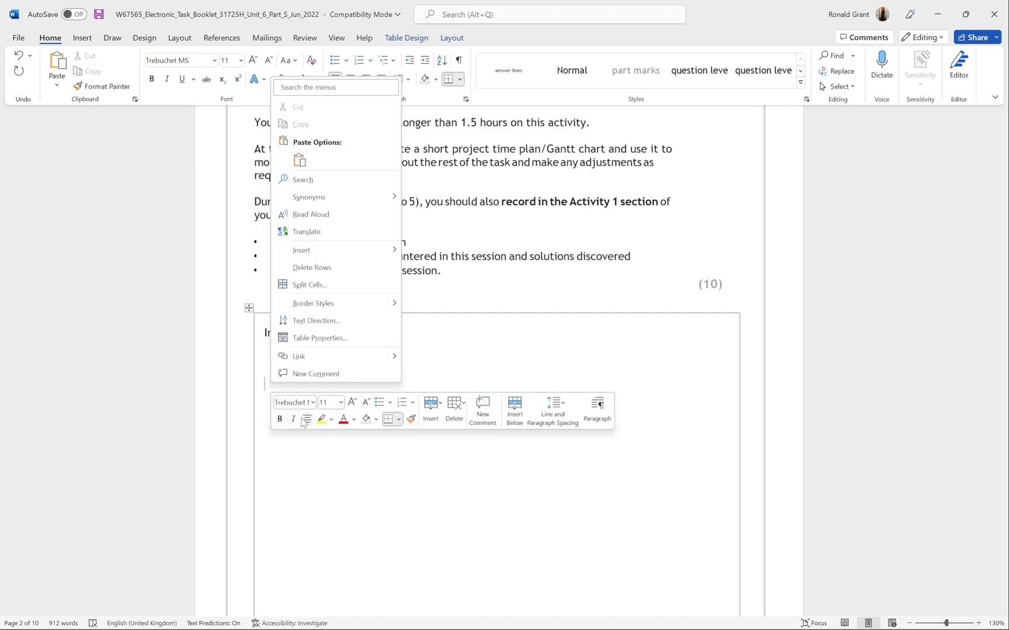
click(299, 160)
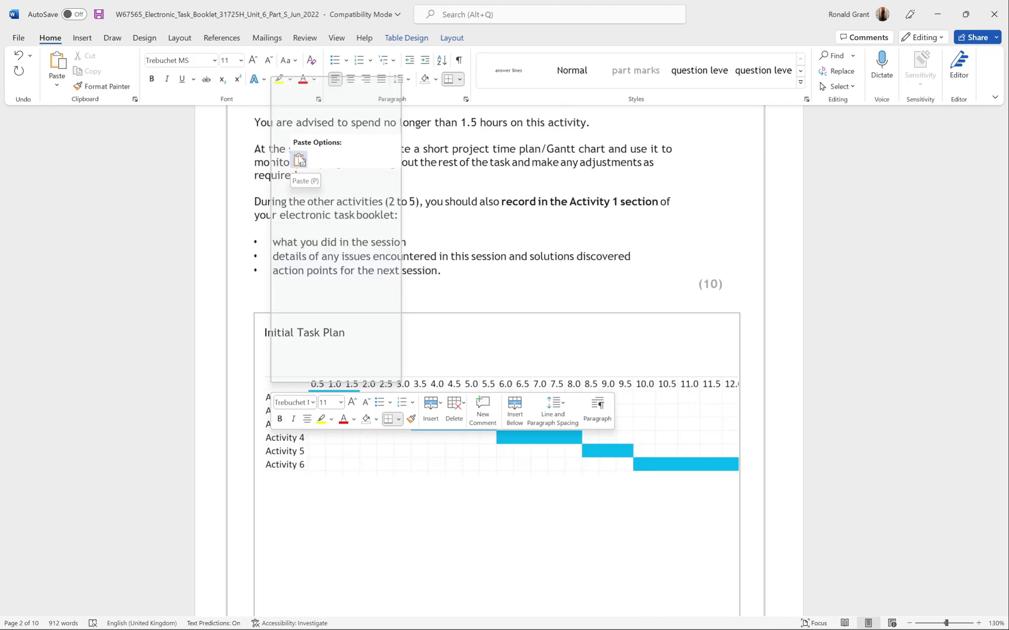
click(508, 430)
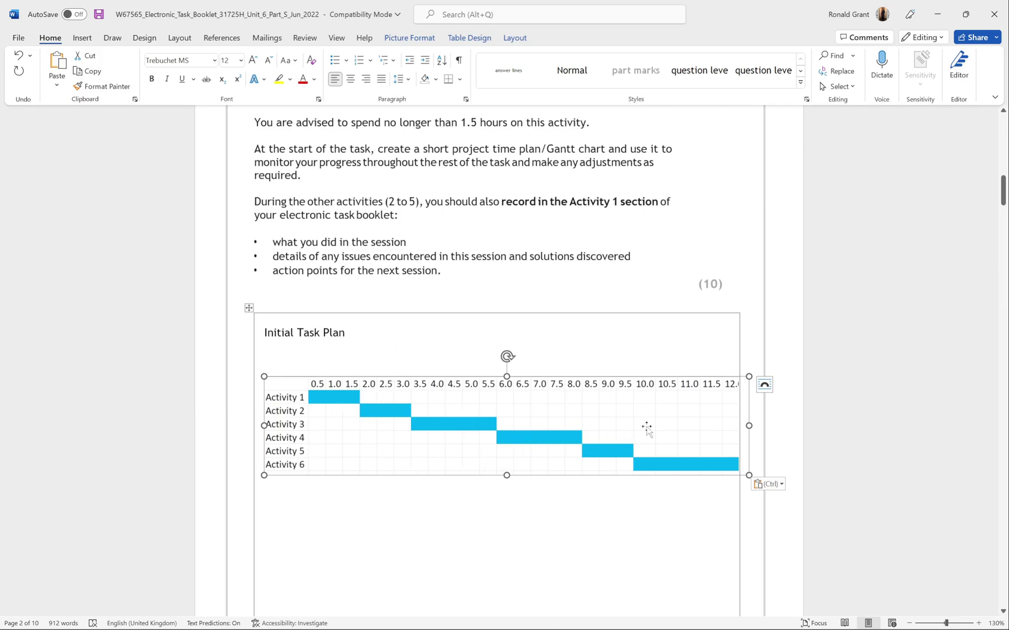
drag(749, 474, 735, 468)
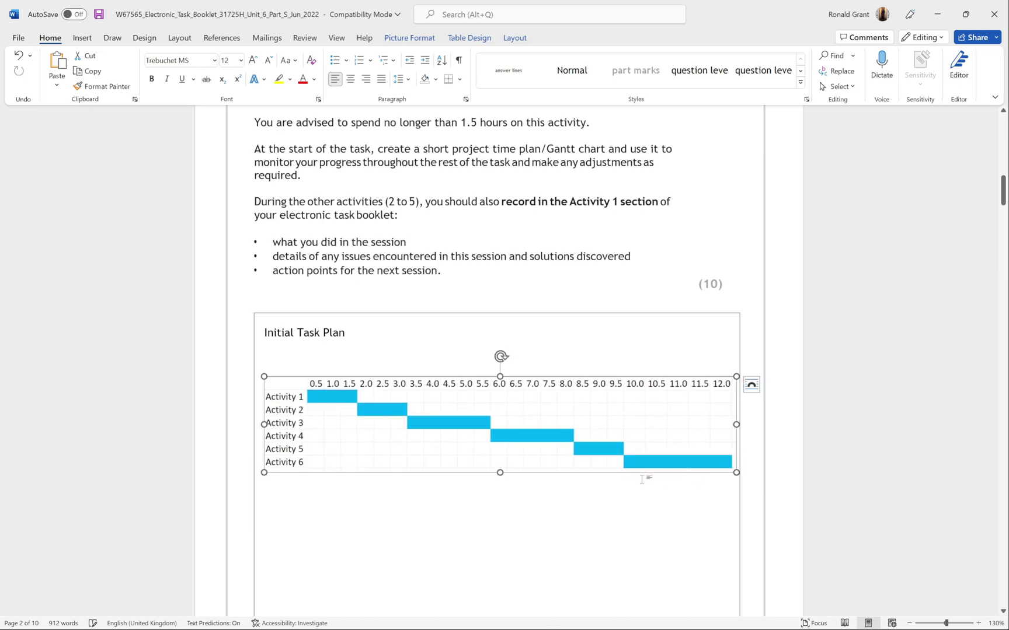
Add the heading "Actual Task Plan" beneath the Gantt chart picture in the Activity 1 answer box.
click(373, 332)
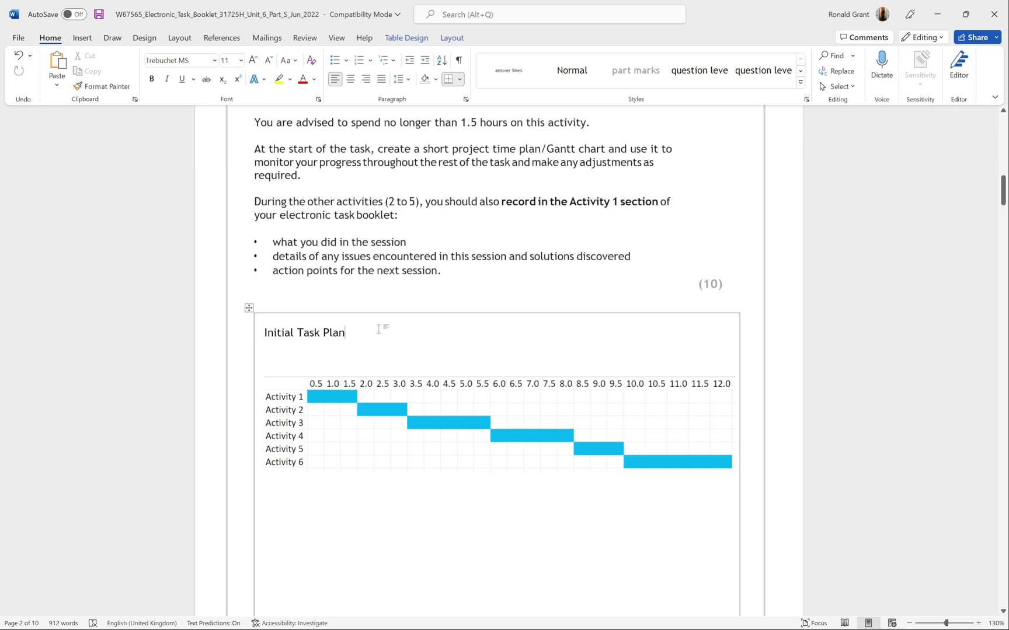
drag(351, 332, 272, 338)
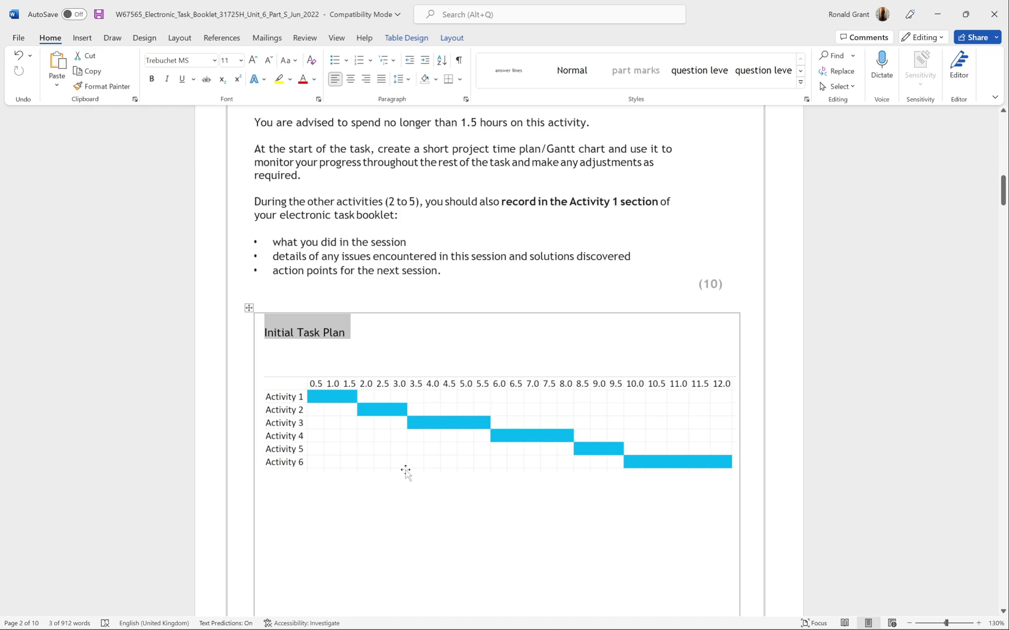
key(Down)
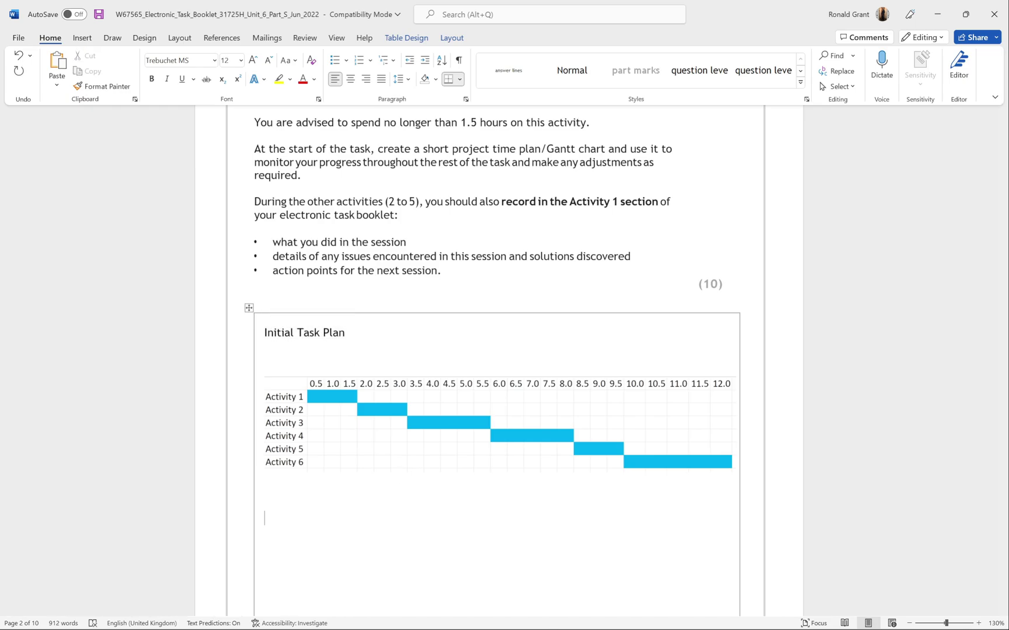
text(Actual Task Plan)
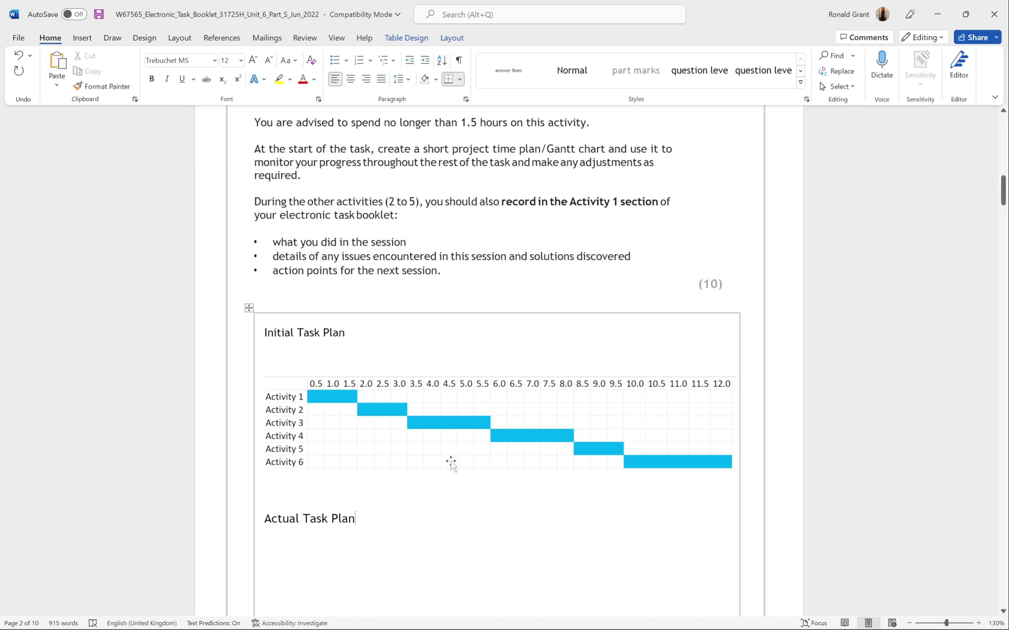
click(403, 432)
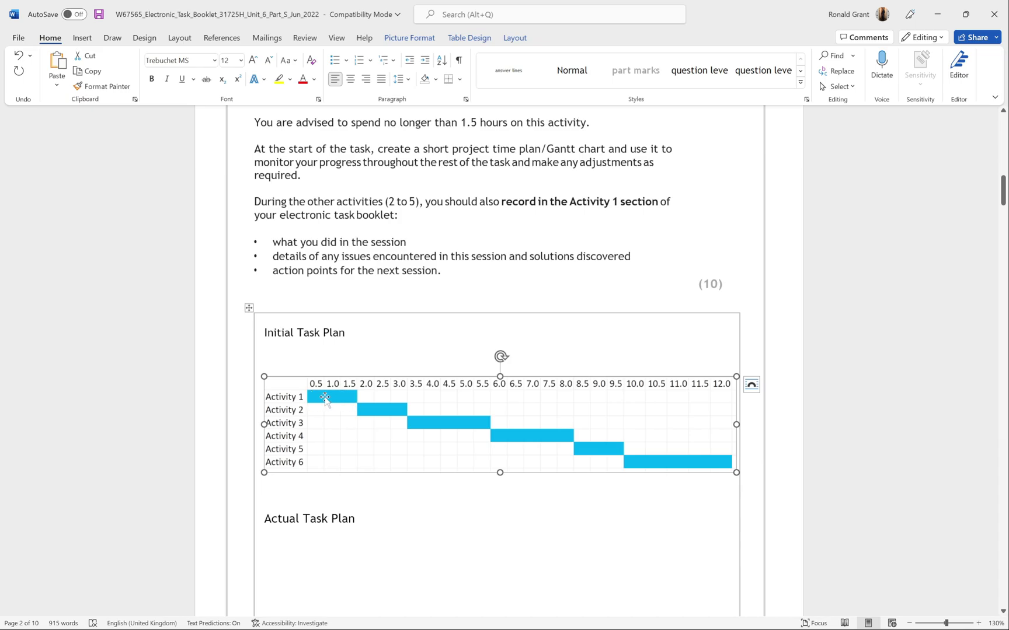
Switch to the Excel workbook and copy the Gantt chart range A1:Y7 to a second copy starting at cell A10.
key(alt+Tab)
click(456, 338)
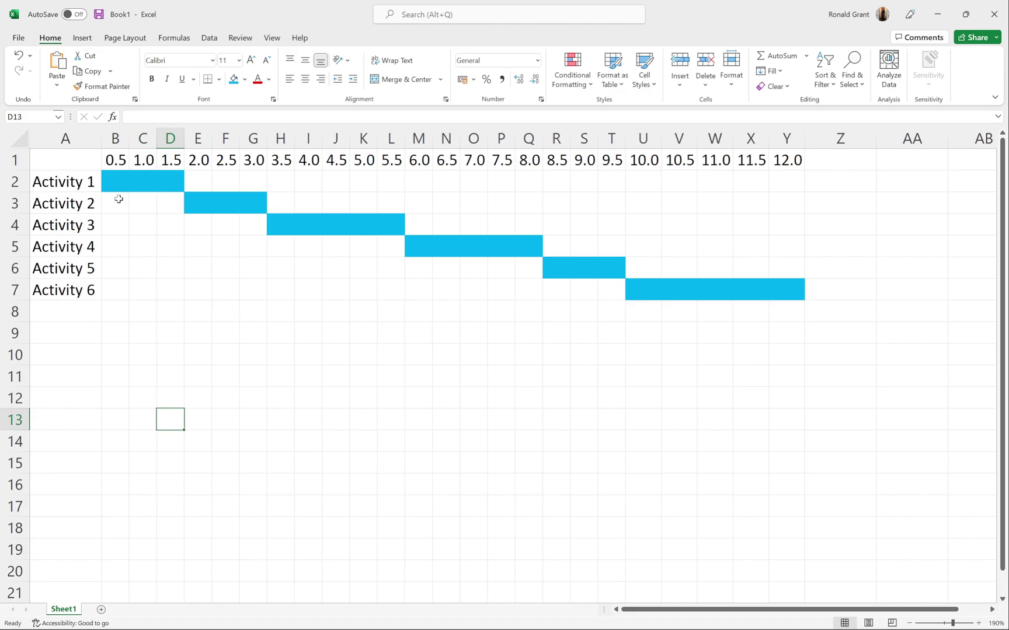
mouse_move(111, 177)
mouse_down()
mouse_move(164, 184)
mouse_move(152, 179)
mouse_up()
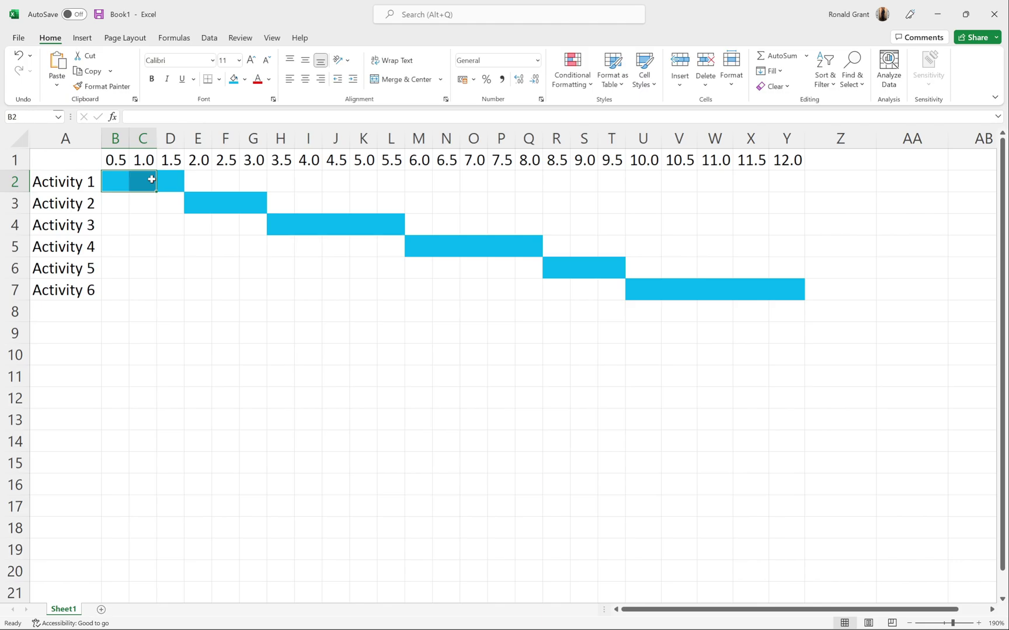
drag(65, 167, 796, 288)
key(ctrl+c)
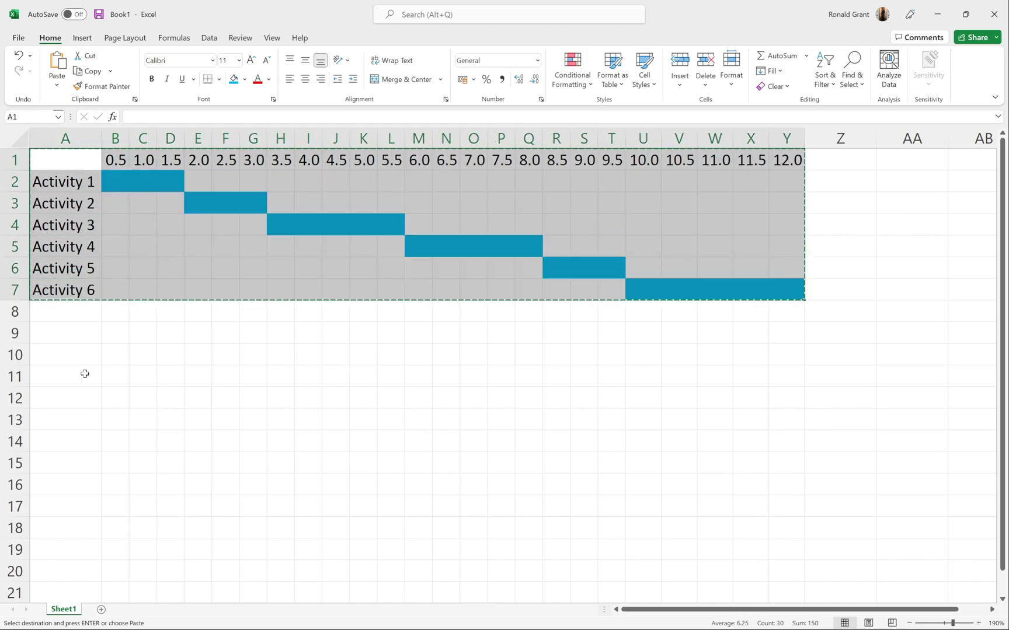
click(50, 354)
key(ctrl+v)
click(364, 546)
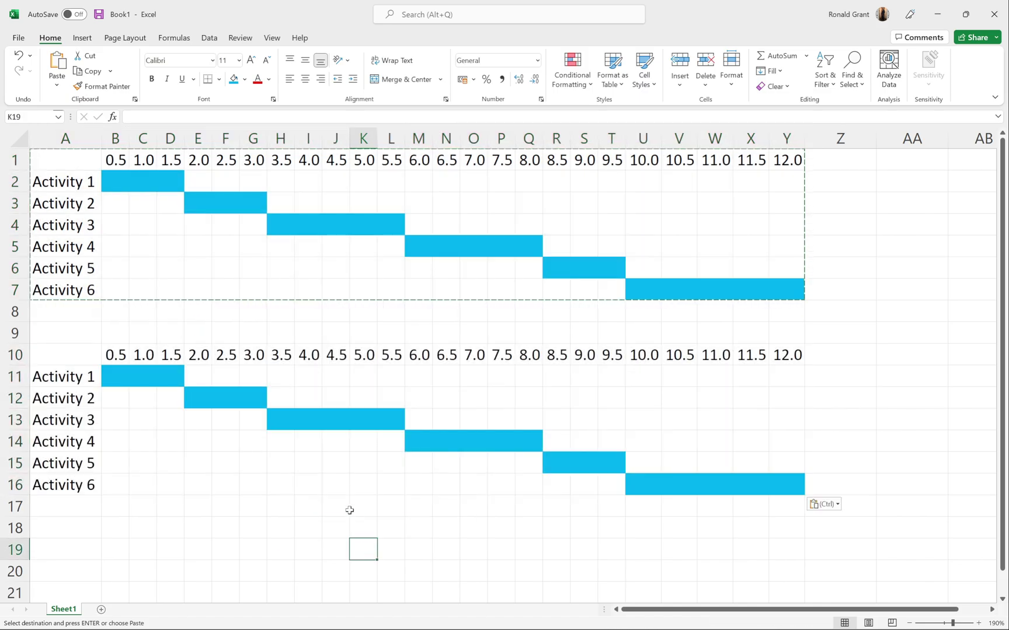
click(420, 316)
key(Escape)
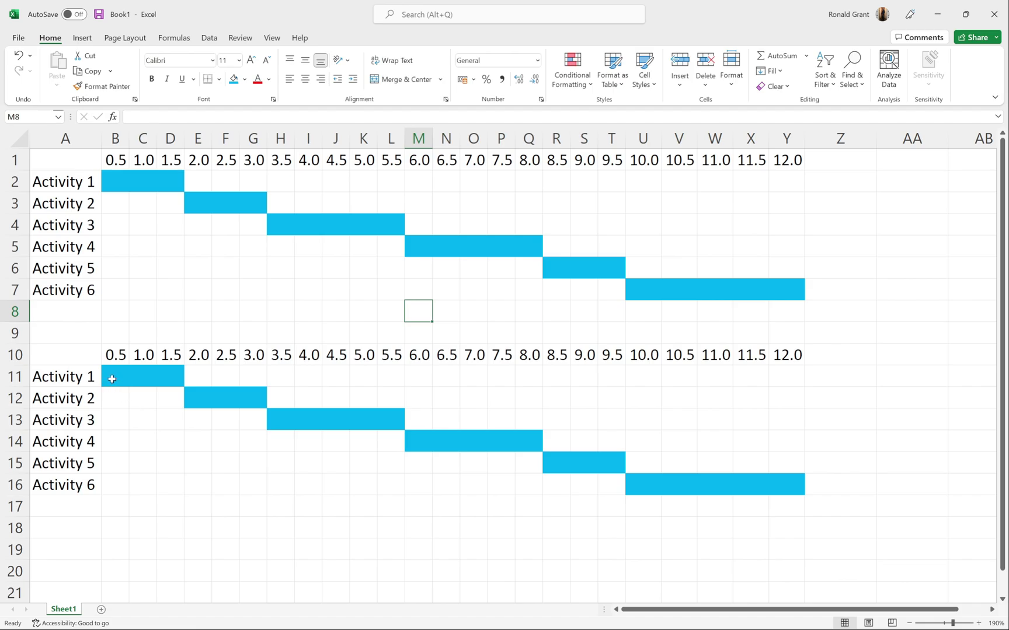
Shorten Activity 1 in the copied chart to 1.0 hour by filling cell D11 white.
drag(111, 377, 141, 377)
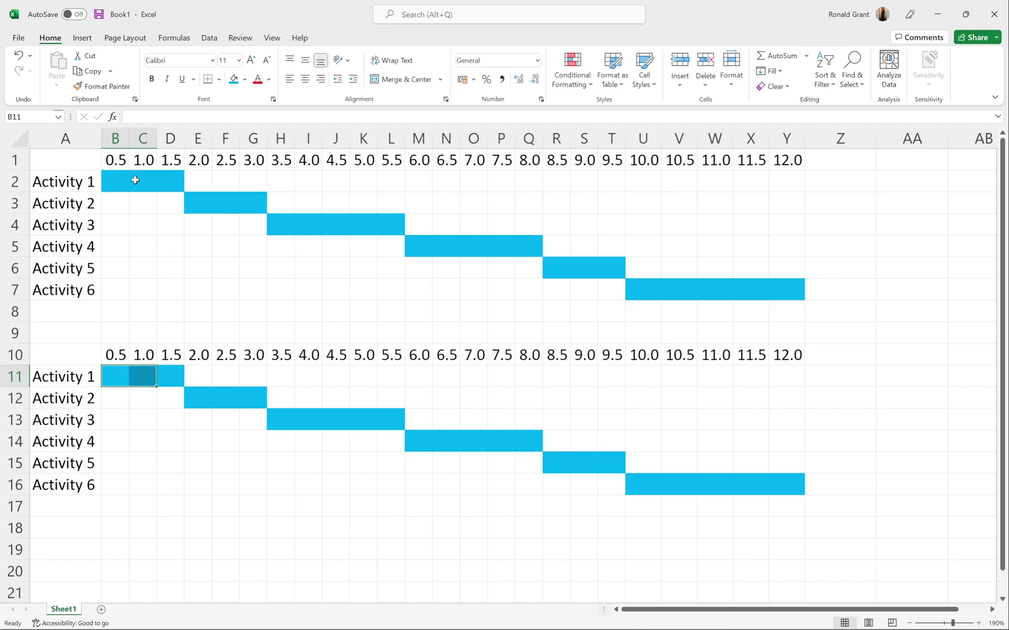
click(173, 372)
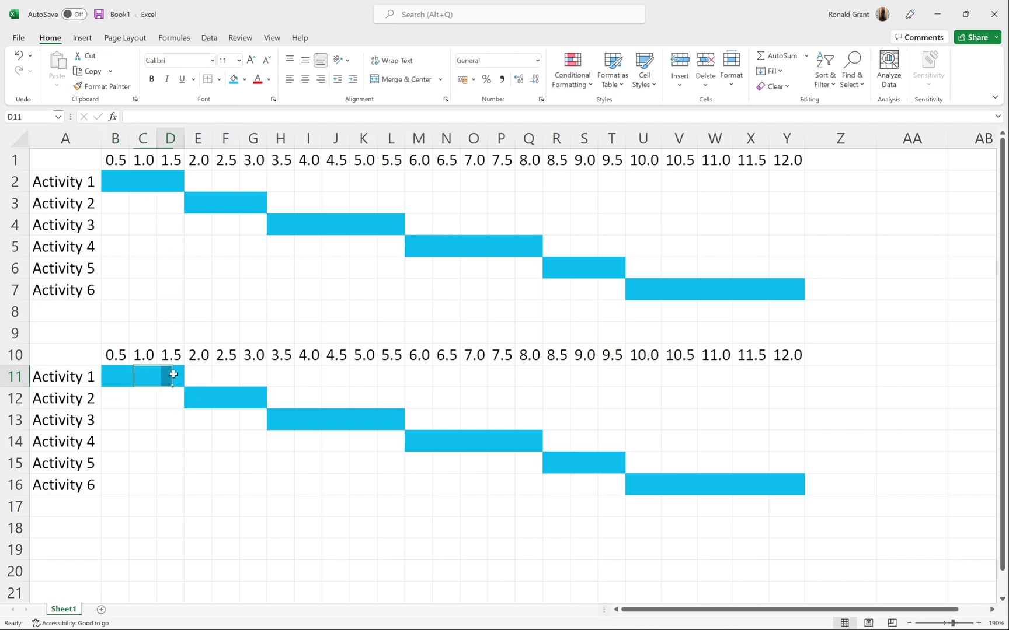
click(245, 79)
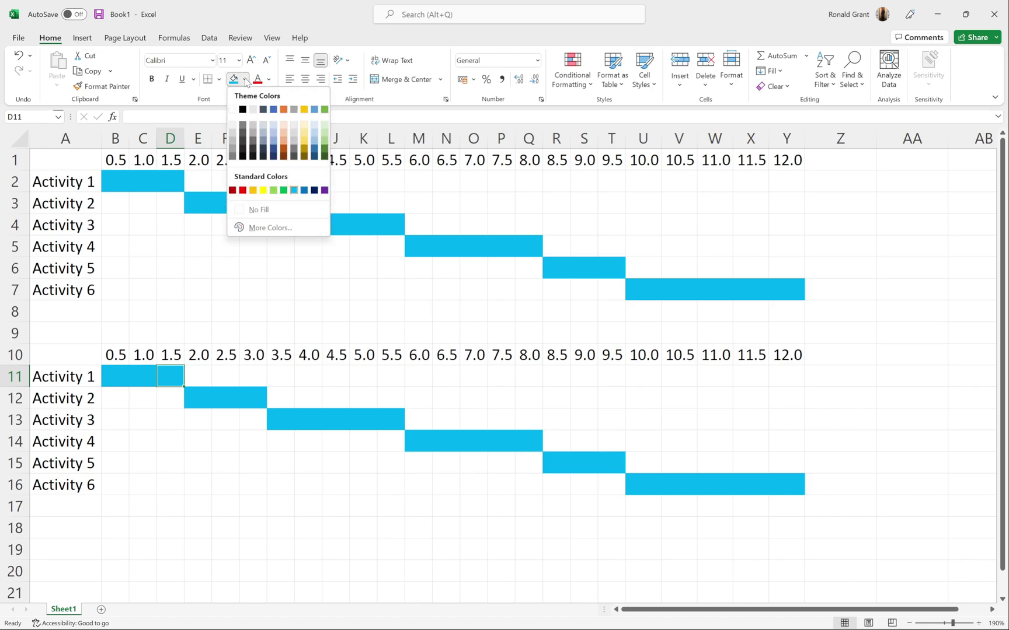
click(233, 109)
click(205, 391)
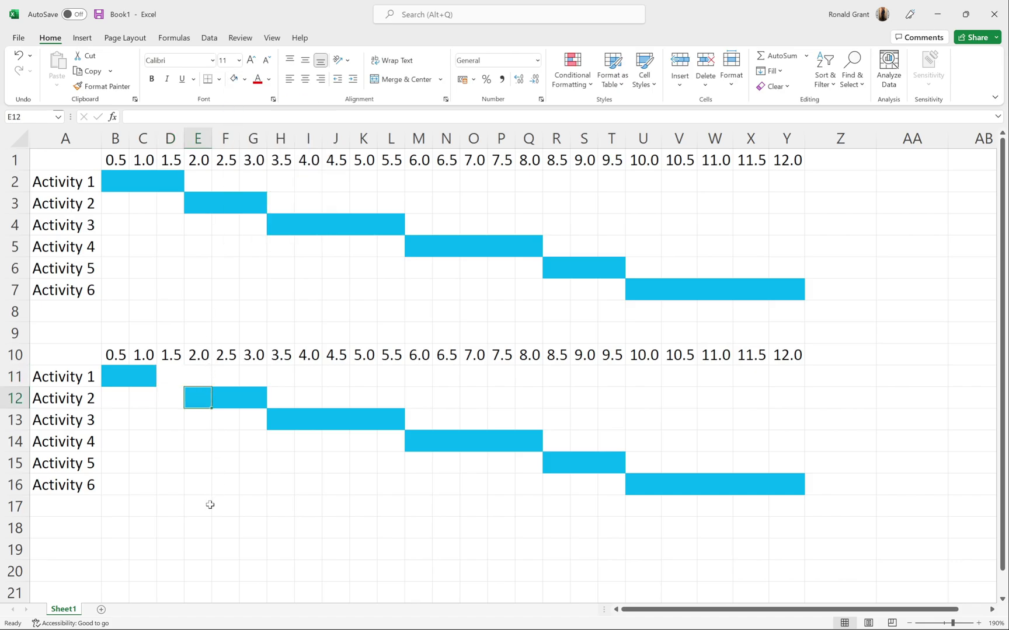
Start Activity 2 earlier in the copied chart by filling cells D12 to G12 light blue.
click(170, 402)
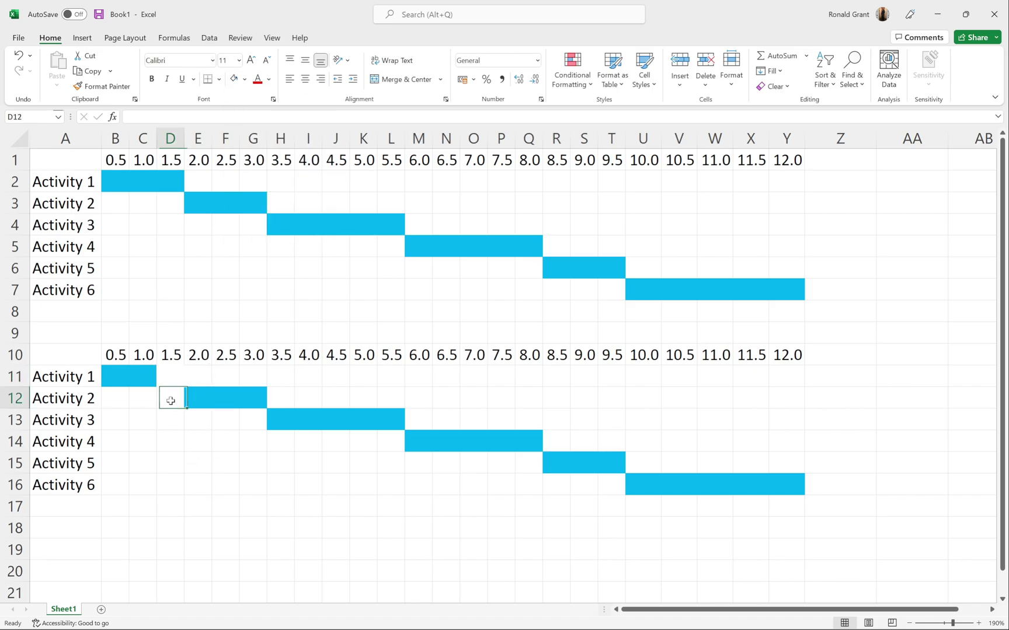
drag(204, 400, 252, 399)
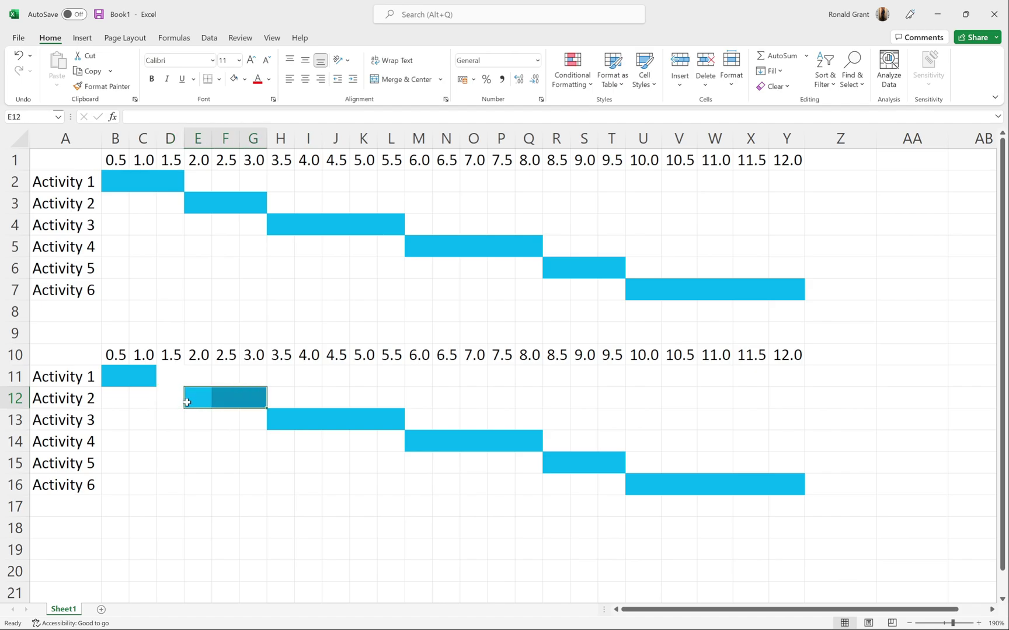
drag(168, 398, 248, 399)
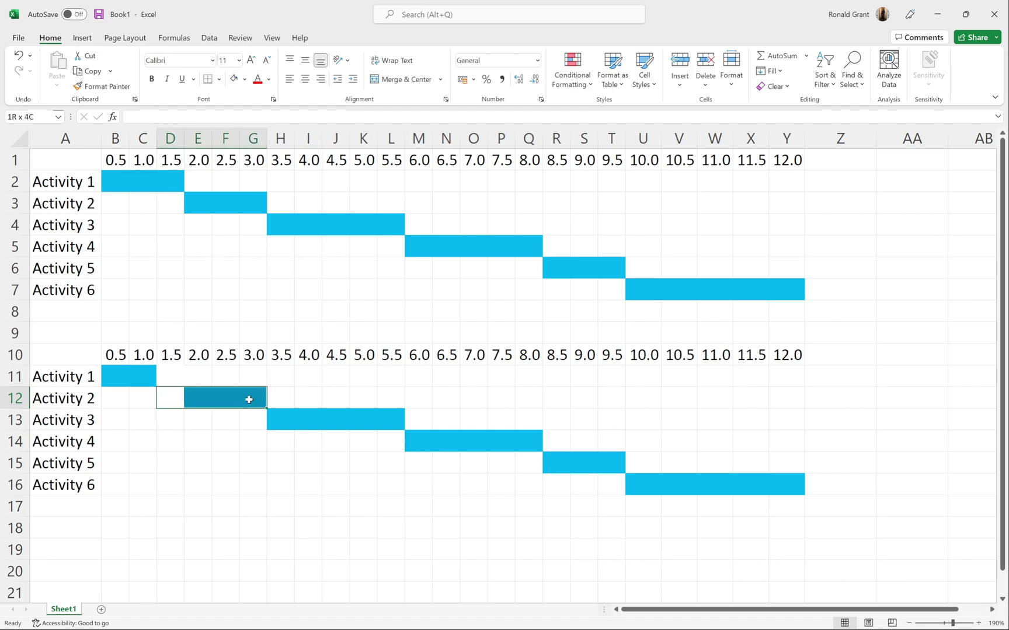
click(245, 79)
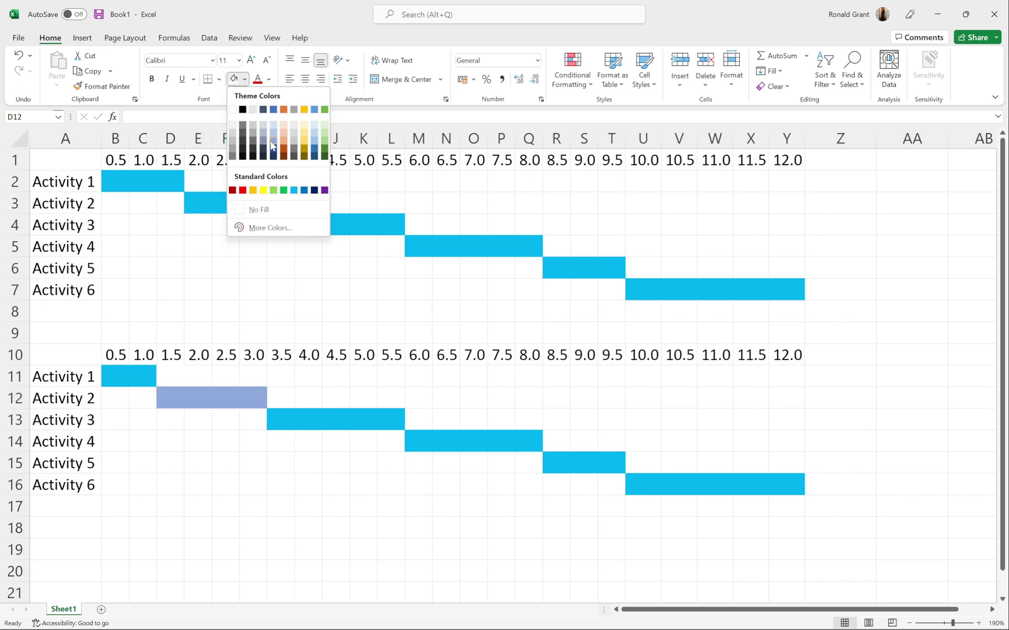
click(295, 191)
click(309, 397)
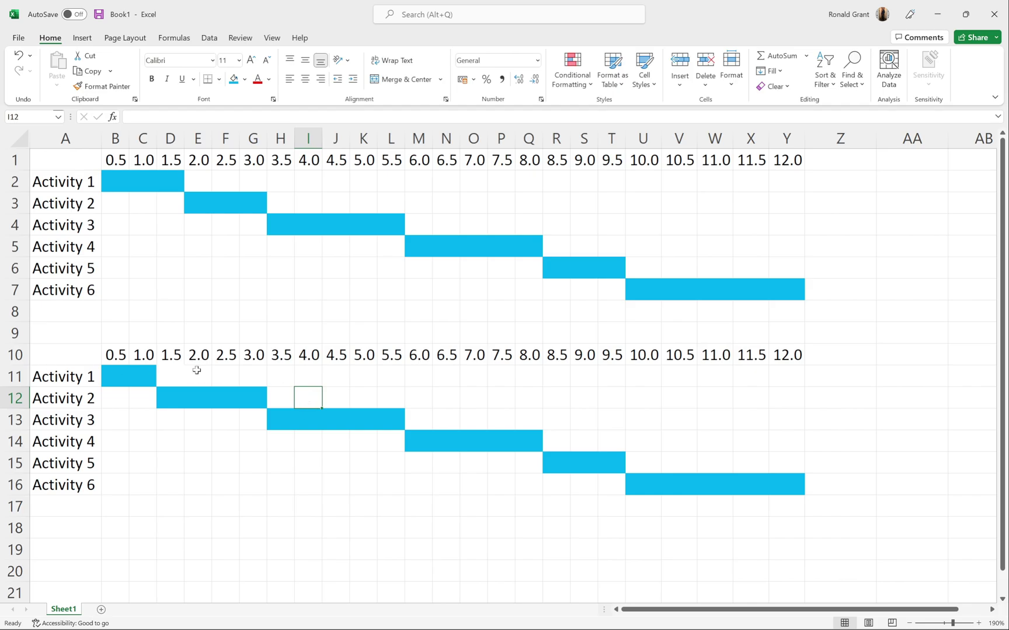
drag(70, 155, 789, 295)
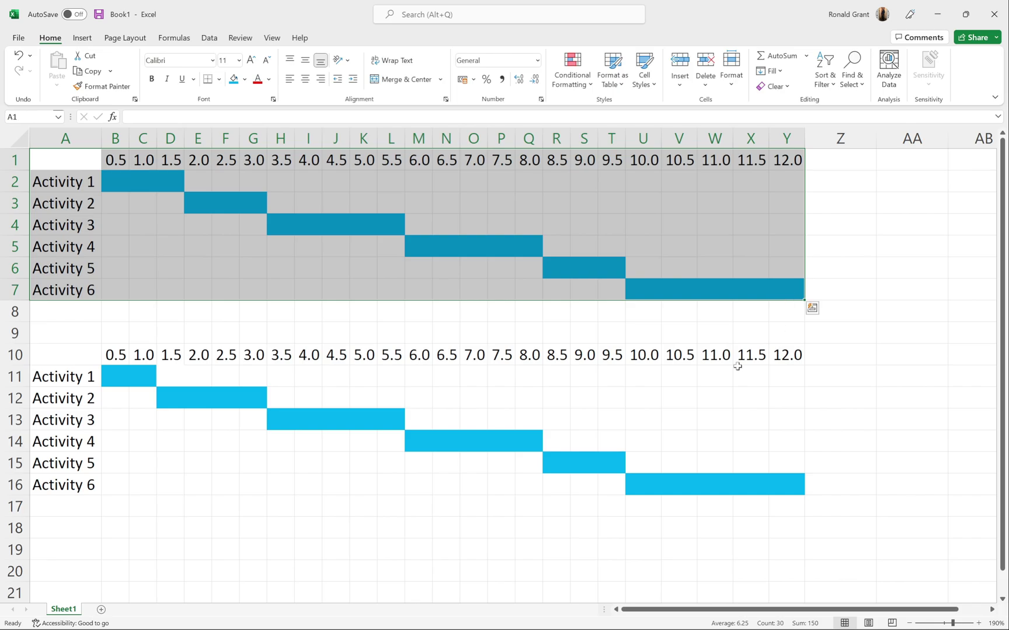